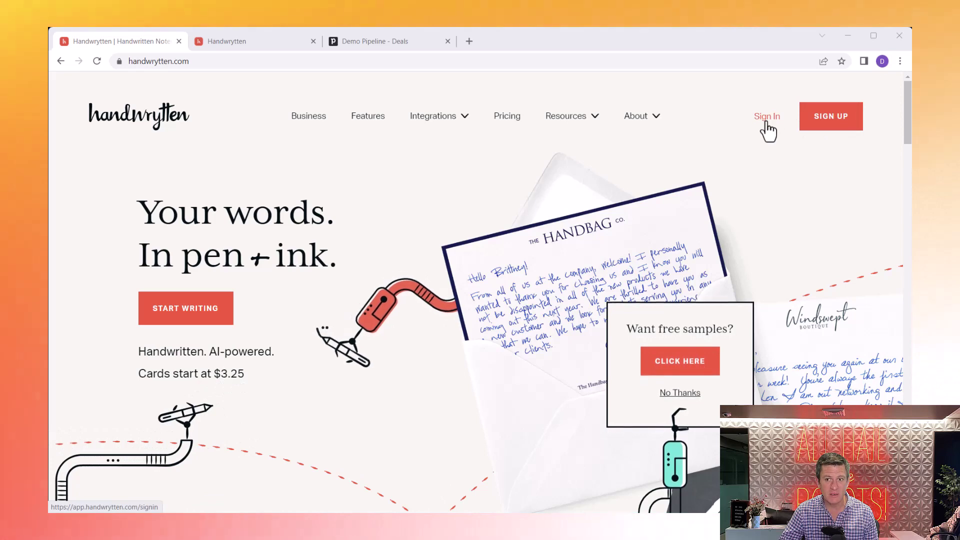
# Step: Go from the Handwrytten homepage's Sign In link to the web app sign-in page
pyautogui.click(766, 120)
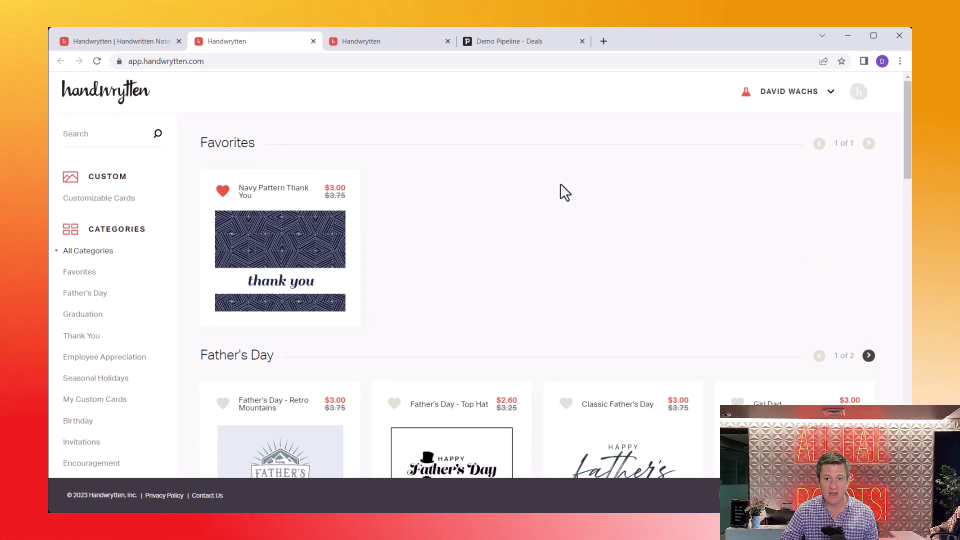
# Step: Browse the Happy Holidays, Thank You and Customizable Cards categories of the card catalog
pyautogui.scroll(-6, 561, 191)
pyautogui.scroll(-7, 560, 191)
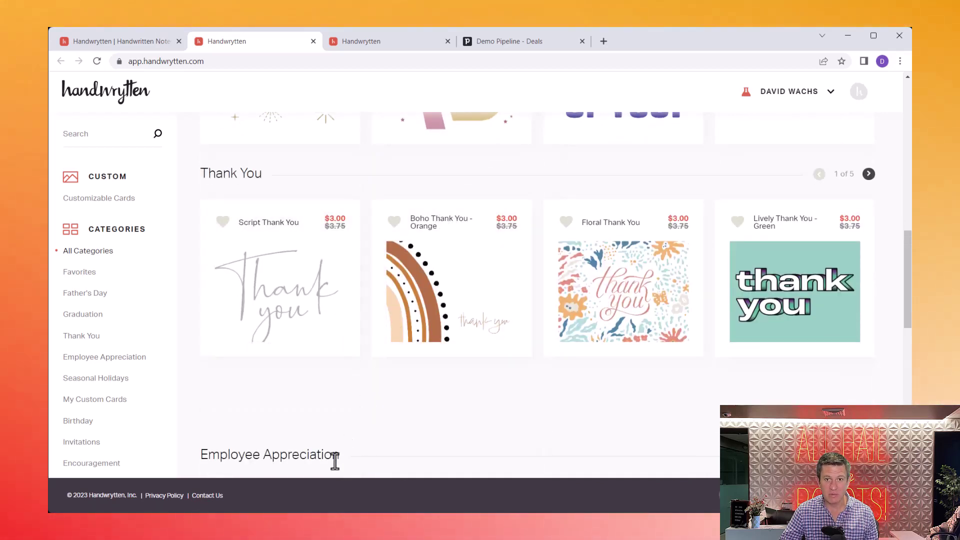
pyautogui.scroll(-8, 69, 306)
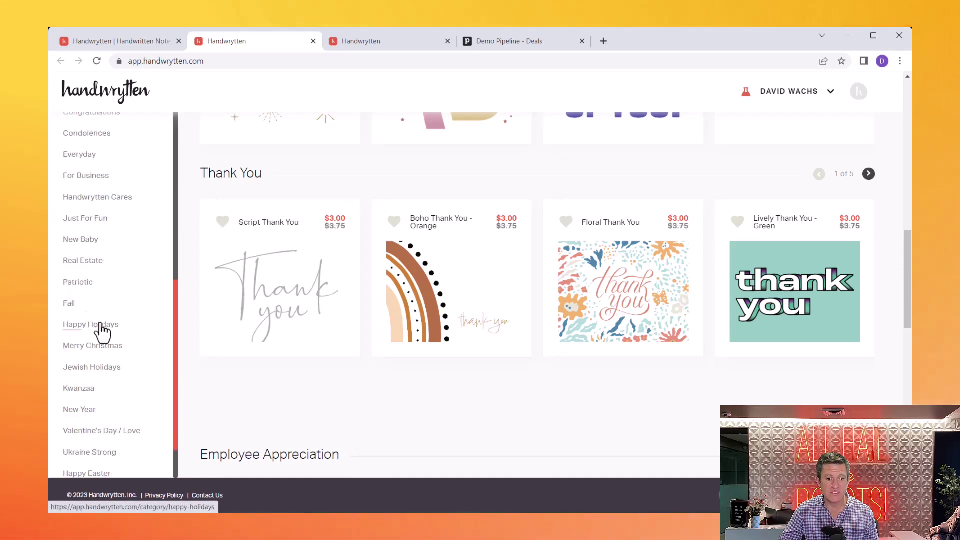
pyautogui.click(101, 325)
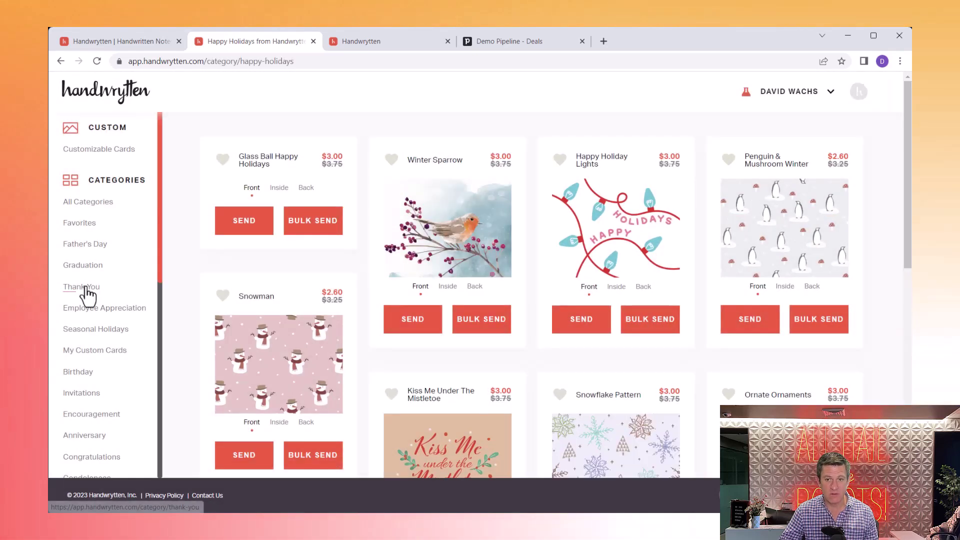
pyautogui.click(85, 288)
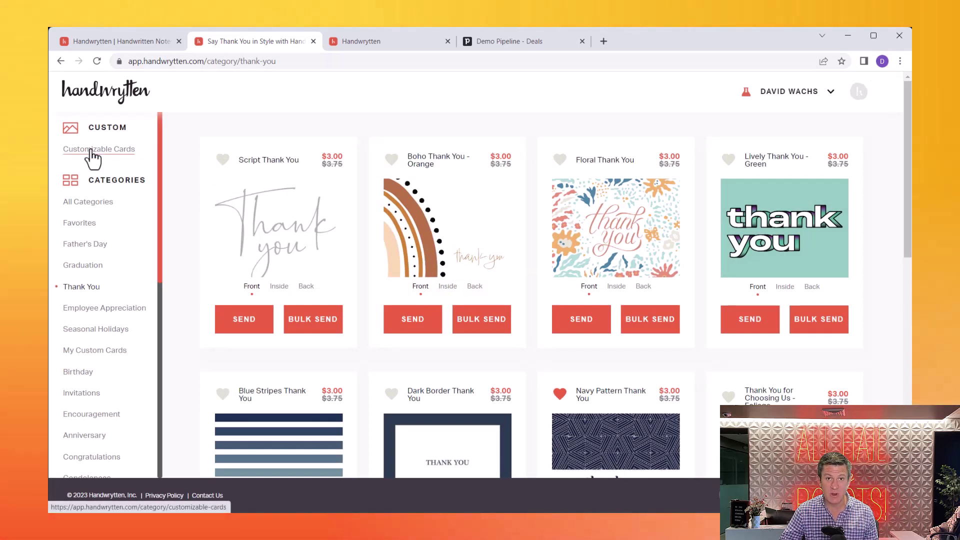
pyautogui.click(91, 151)
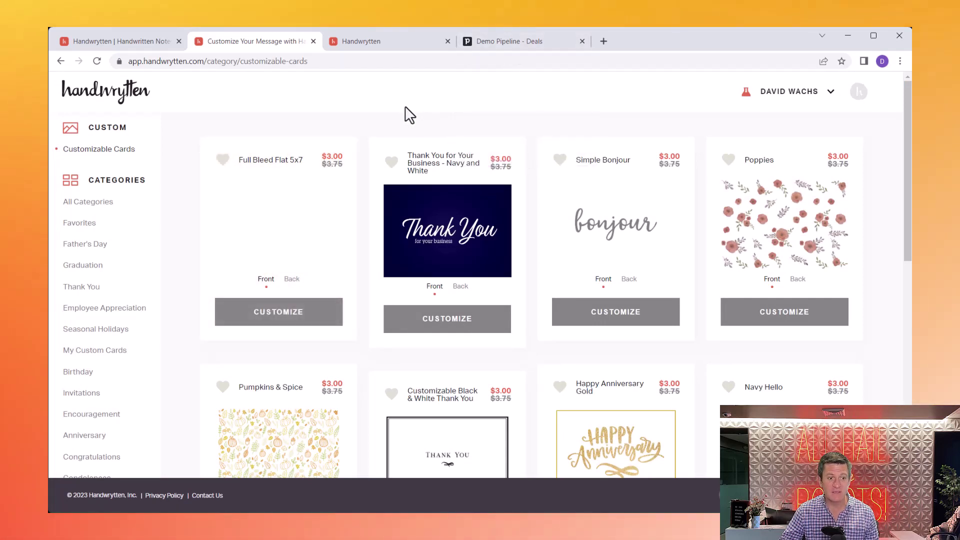
# Step: Show the My Custom Cards category with your own card designs
pyautogui.click(101, 352)
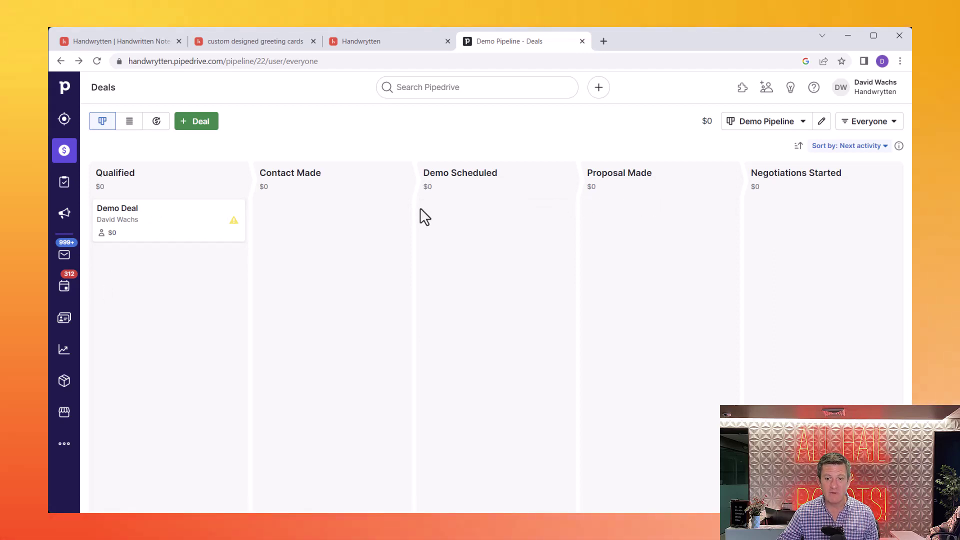
# Step: Move the Demo Deal into the Proposal Made stage and open its details
pyautogui.moveTo(167, 227); pyautogui.dragTo(142, 228)
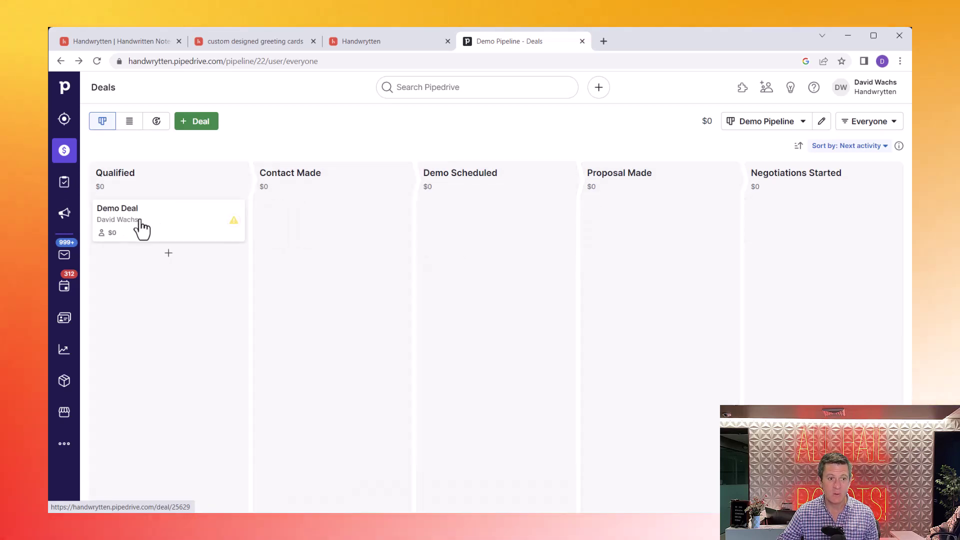
pyautogui.click(184, 229)
pyautogui.scroll(-2, 205, 255)
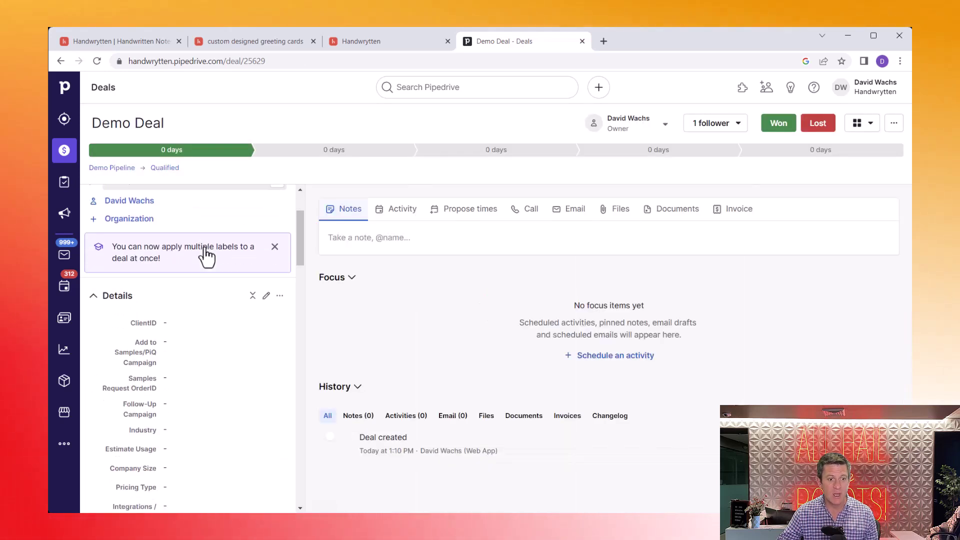
pyautogui.scroll(-15, 205, 255)
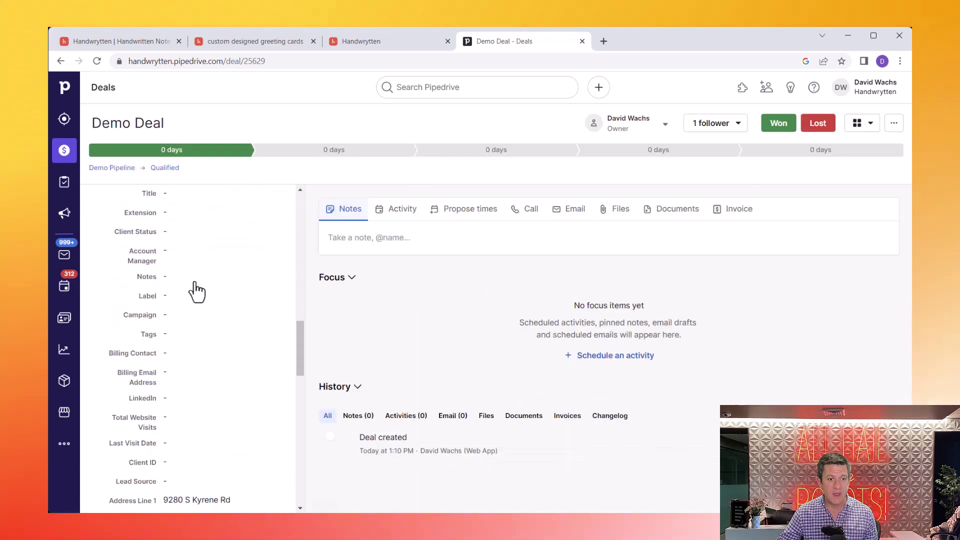
pyautogui.scroll(-5, 197, 291)
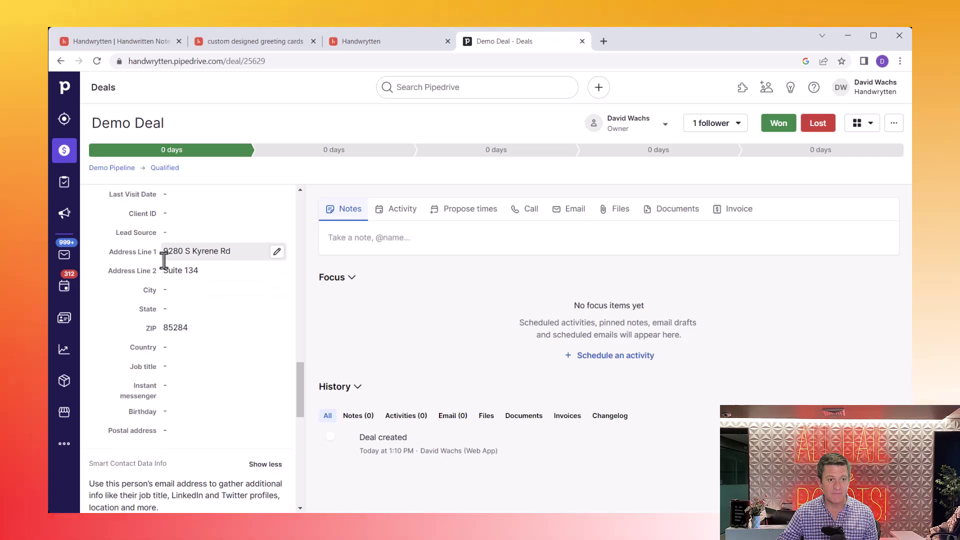
# Step: Fill in the contact's city and state 'AZ', then go to the Zapier tab
pyautogui.click(193, 295)
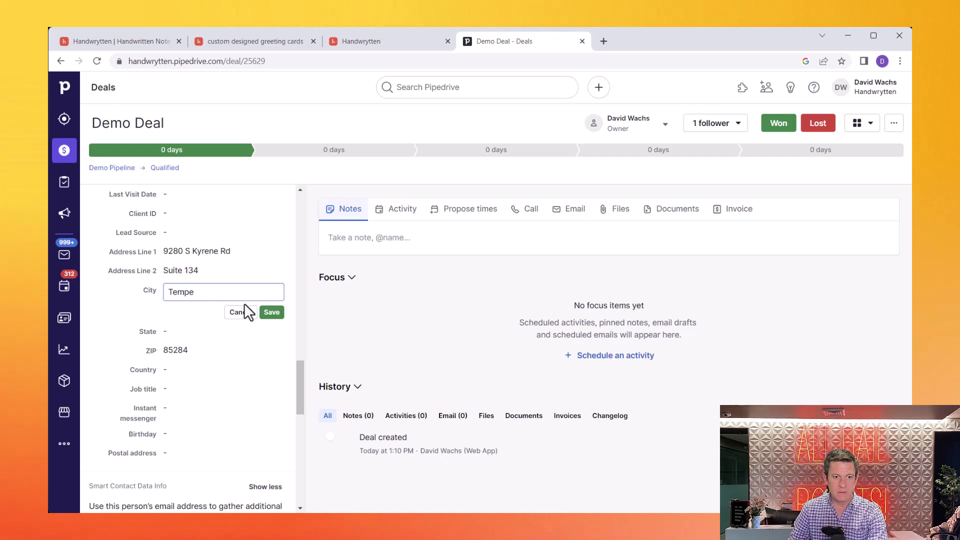
pyautogui.click(278, 313)
pyautogui.click(182, 314)
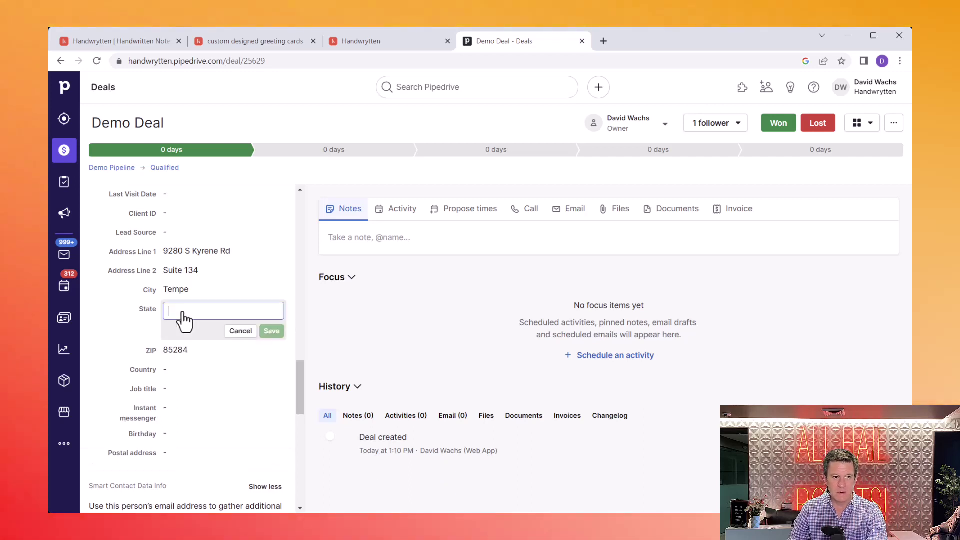
pyautogui.write('AZ')
pyautogui.click(273, 332)
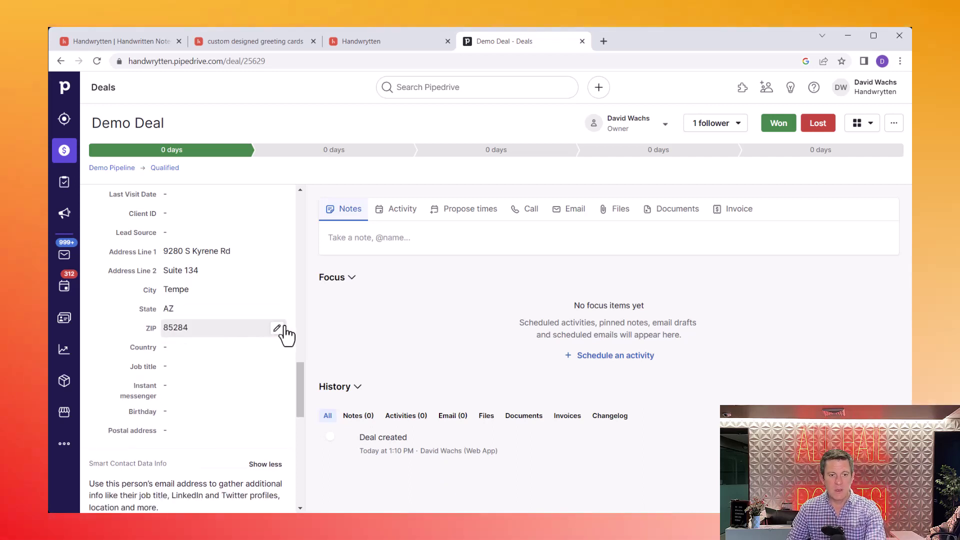
pyautogui.scroll(8, 226, 311)
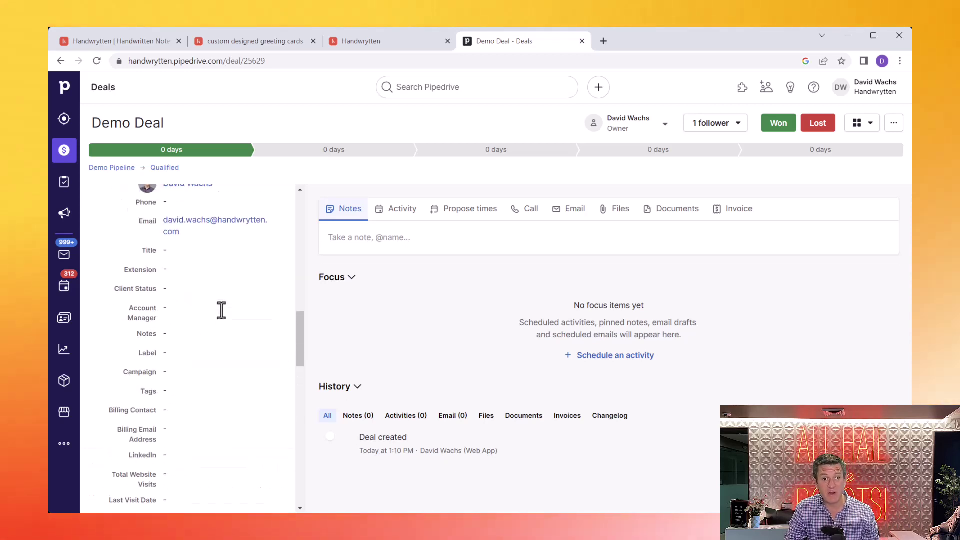
pyautogui.scroll(5, 221, 310)
pyautogui.scroll(3, 222, 311)
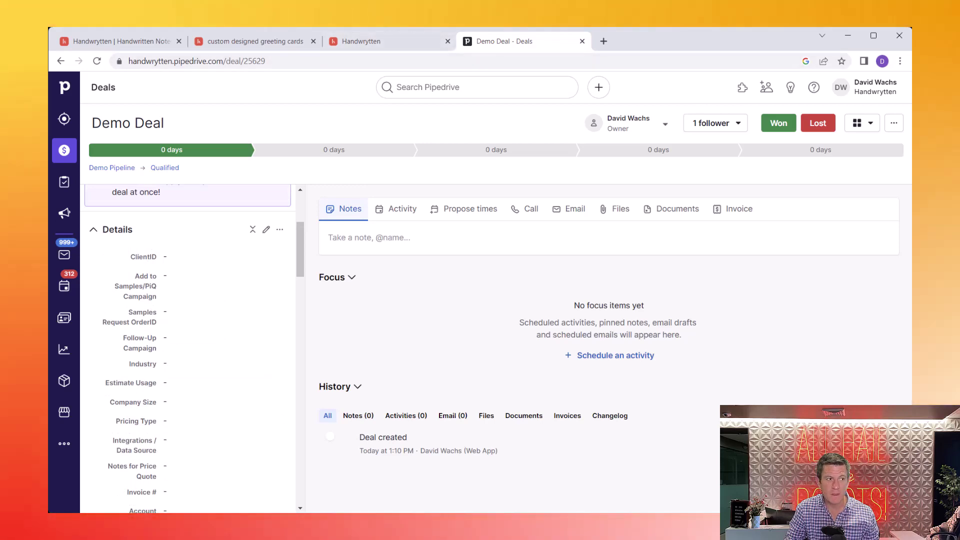
pyautogui.hotkey('ctrl', 'shift', 'Tab')
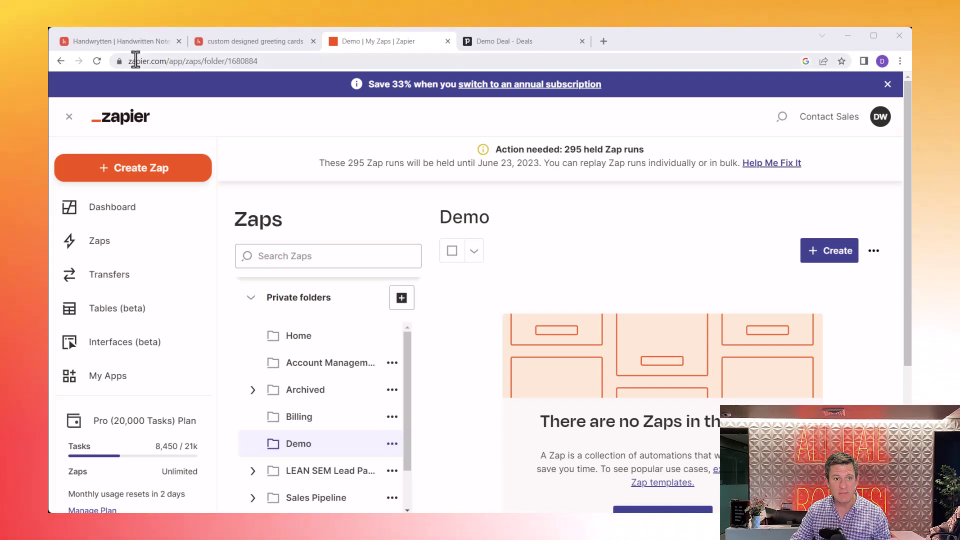
# Step: Create a new untitled zap in Zapier, then return to the Pipedrive Demo Deal
pyautogui.click(135, 61)
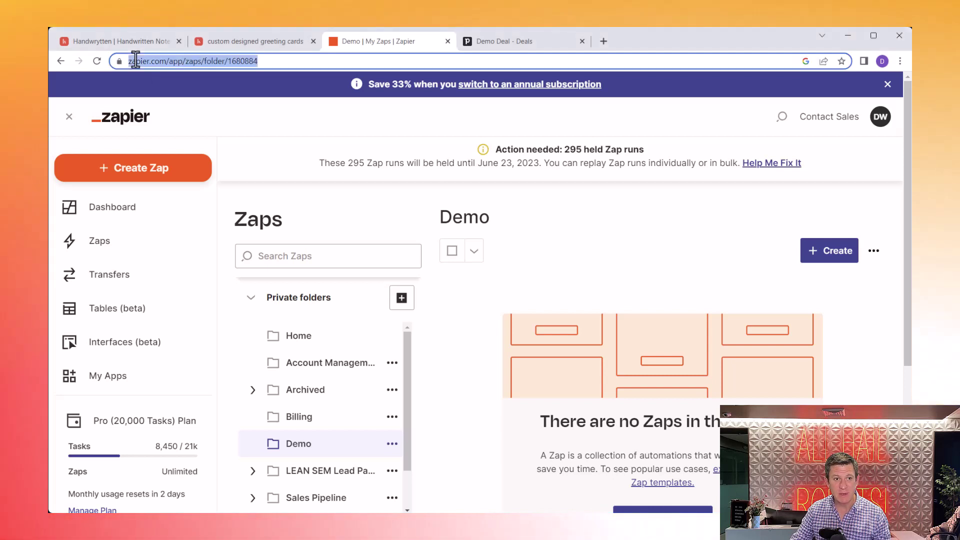
pyautogui.click(330, 199)
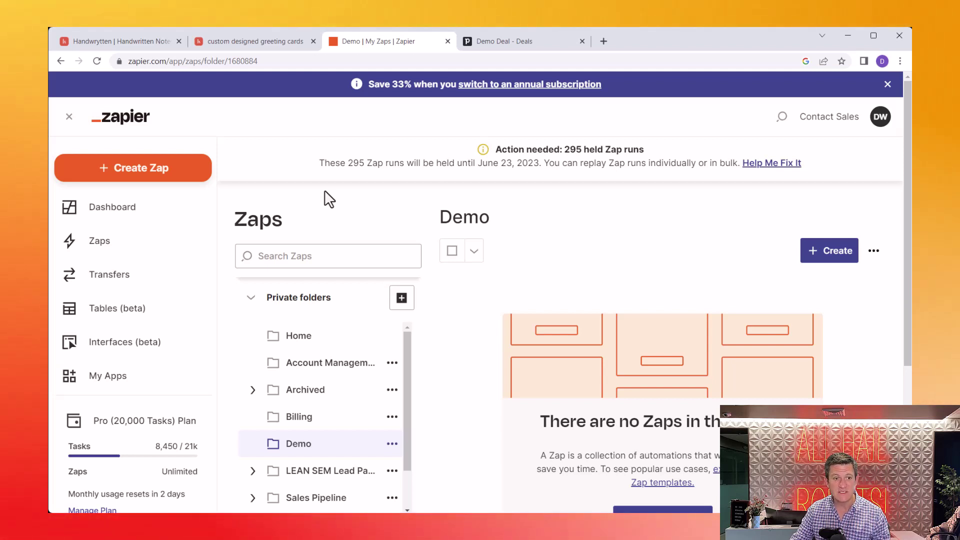
pyautogui.click(119, 170)
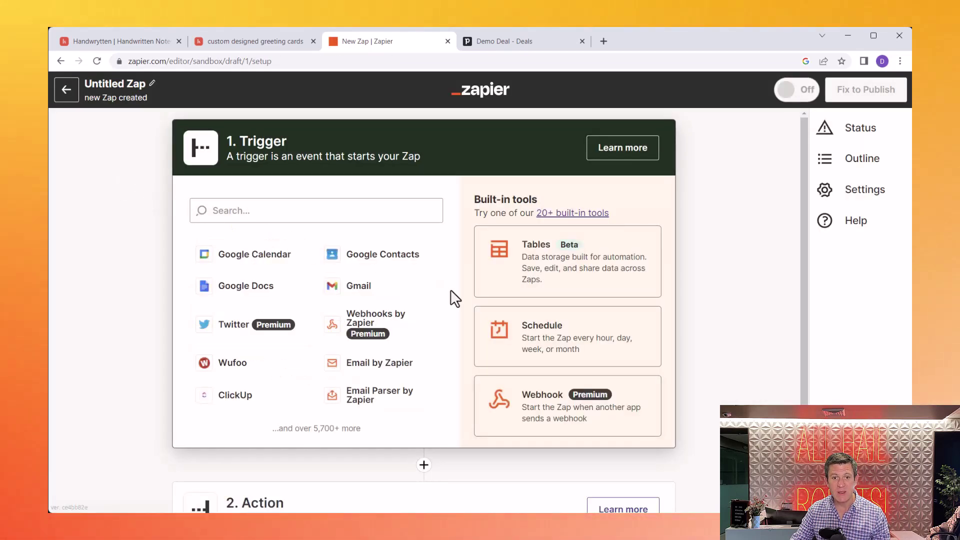
pyautogui.scroll(-2, 455, 298)
pyautogui.scroll(2, 454, 298)
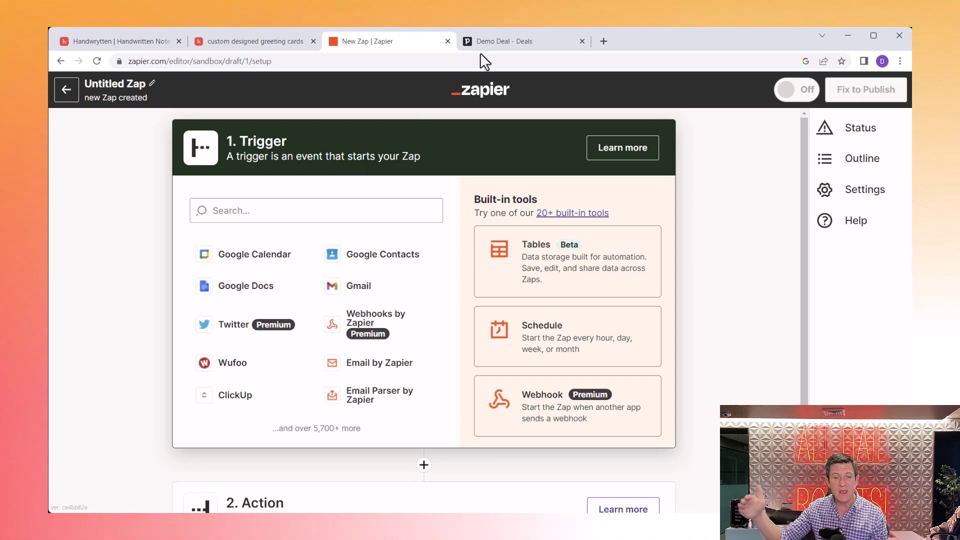
pyautogui.click(501, 50)
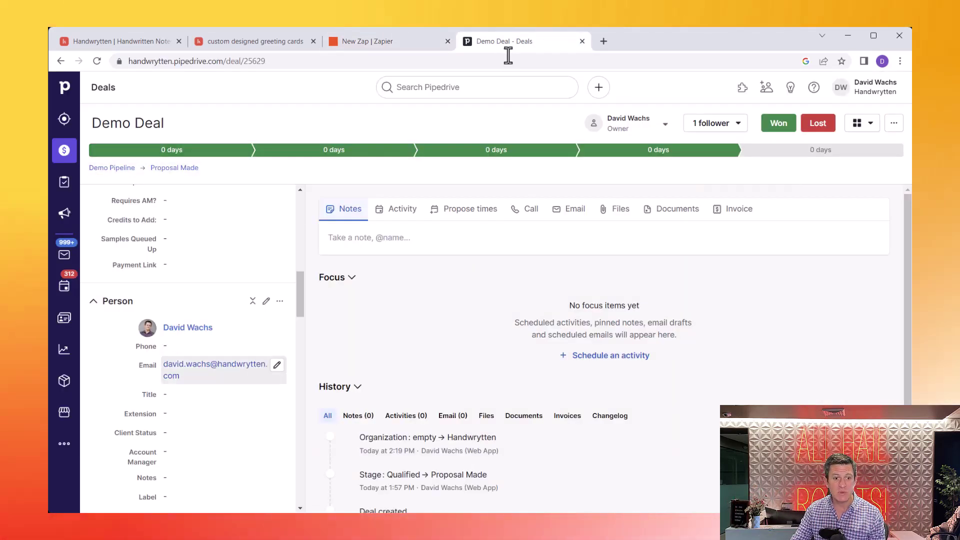
# Step: Scroll through the Demo Deal's person, address and organization details, then return to the zap
pyautogui.moveTo(649, 149)
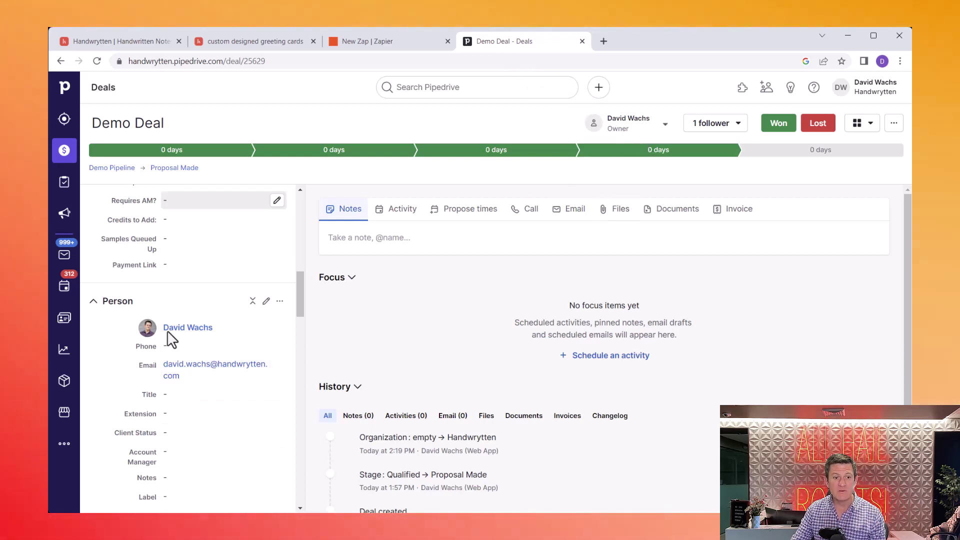
pyautogui.scroll(-5, 161, 343)
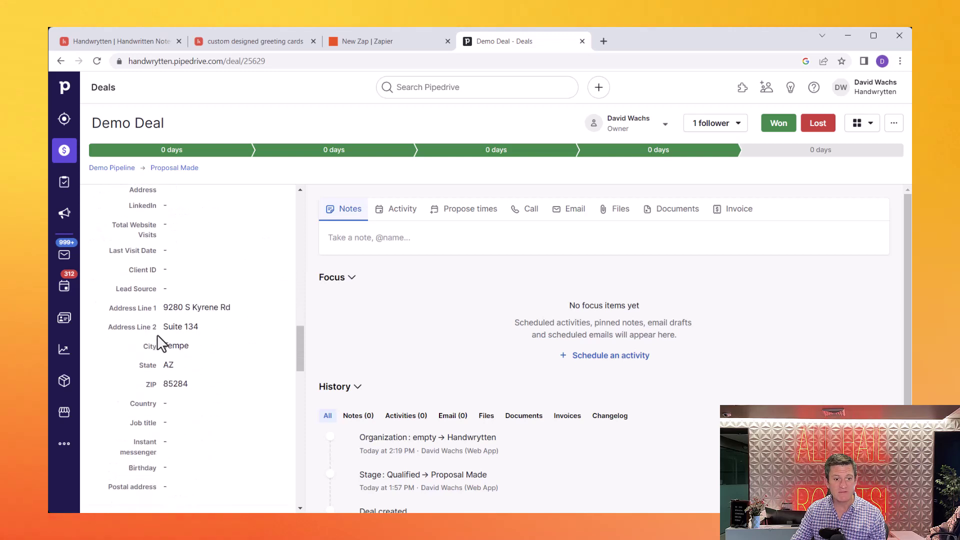
pyautogui.scroll(5, 157, 335)
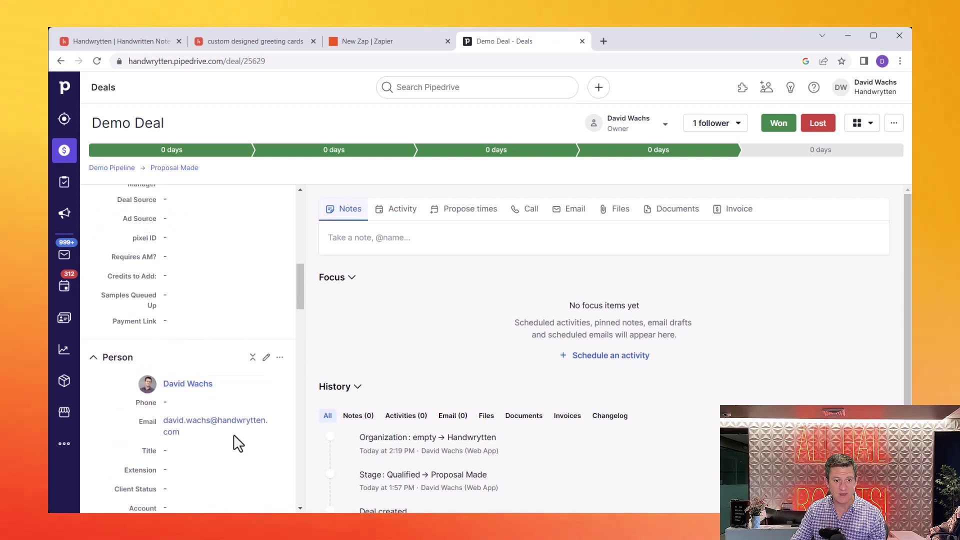
pyautogui.scroll(-6, 234, 435)
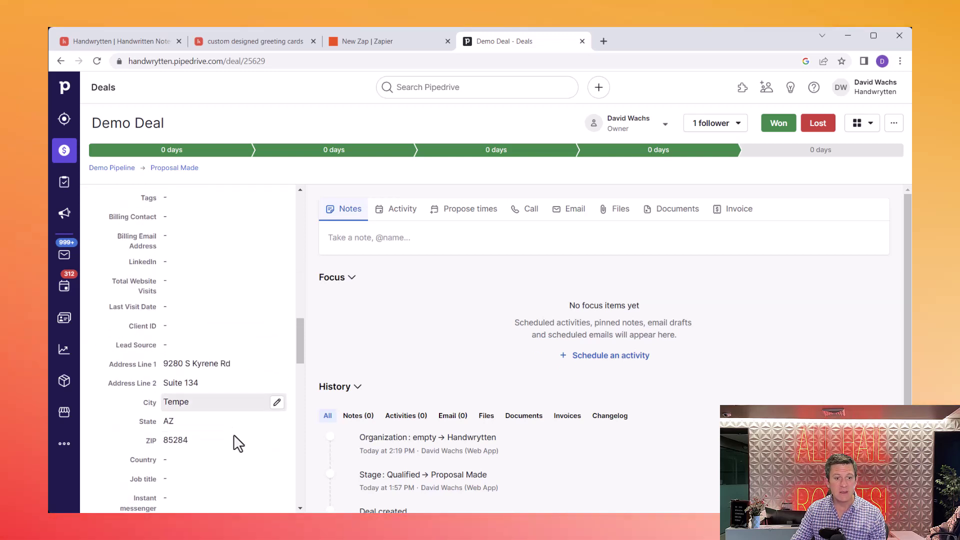
pyautogui.scroll(6, 195, 416)
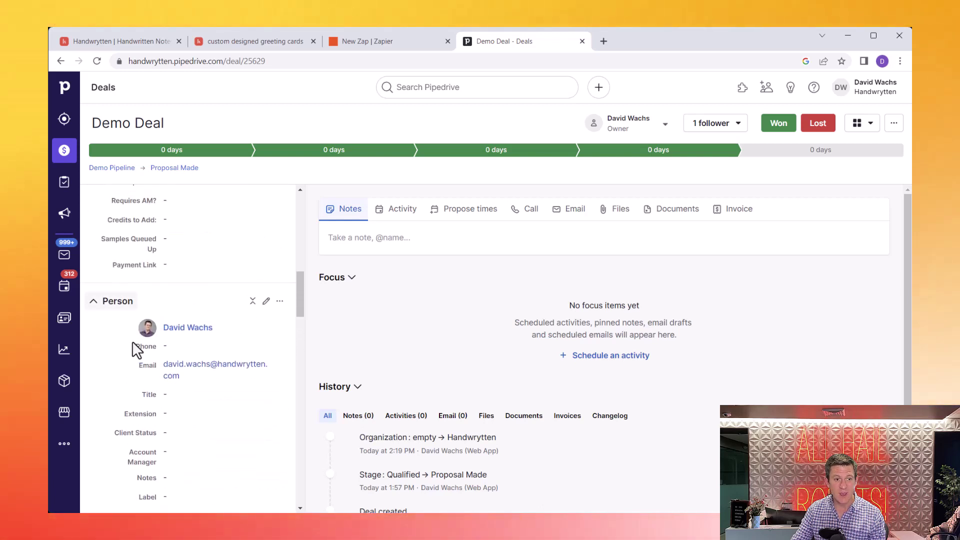
pyautogui.scroll(-10, 133, 344)
pyautogui.scroll(-2, 135, 348)
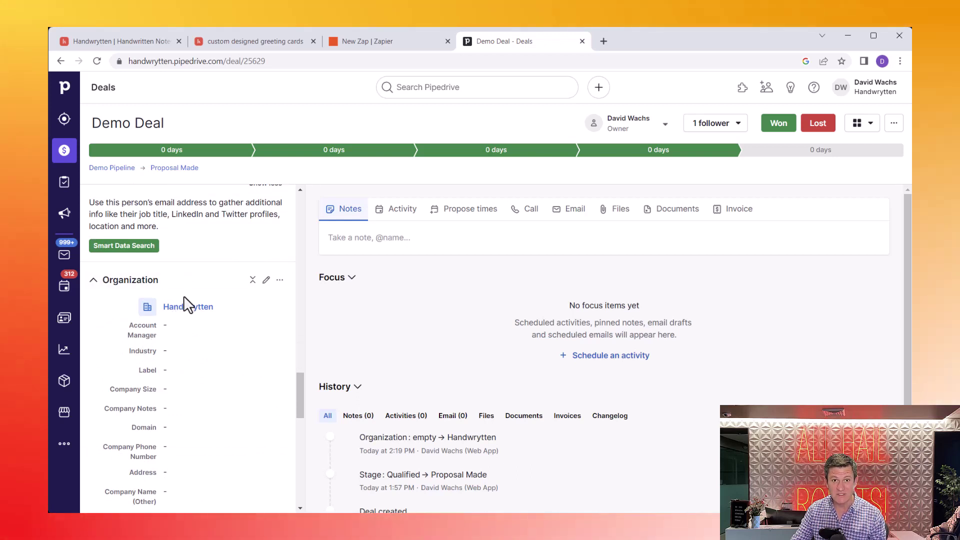
pyautogui.scroll(5, 184, 299)
pyautogui.scroll(8, 185, 303)
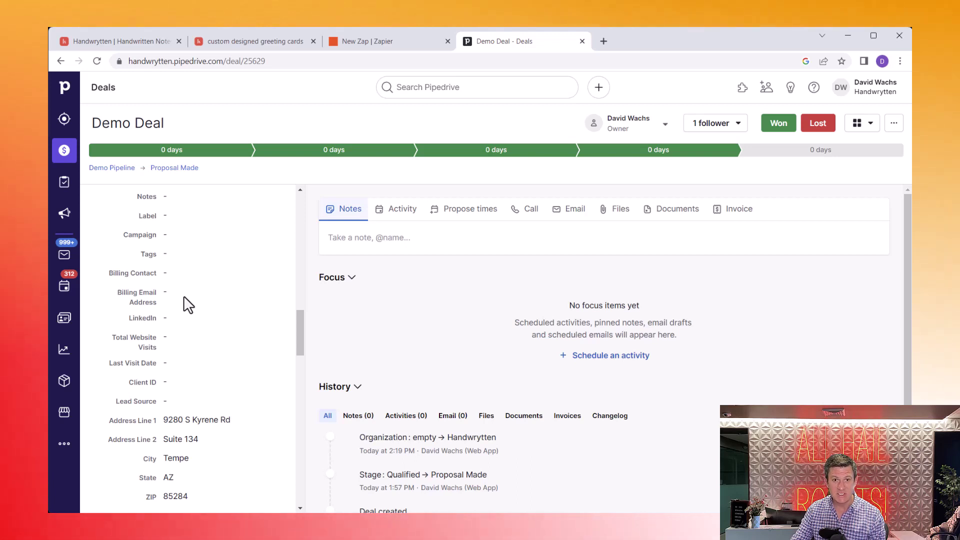
pyautogui.scroll(-15, 184, 297)
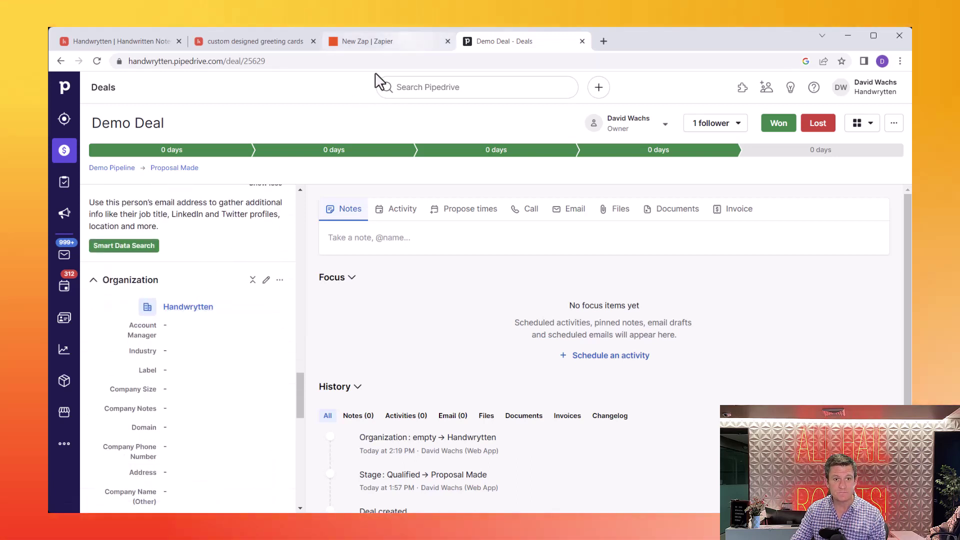
pyautogui.click(404, 40)
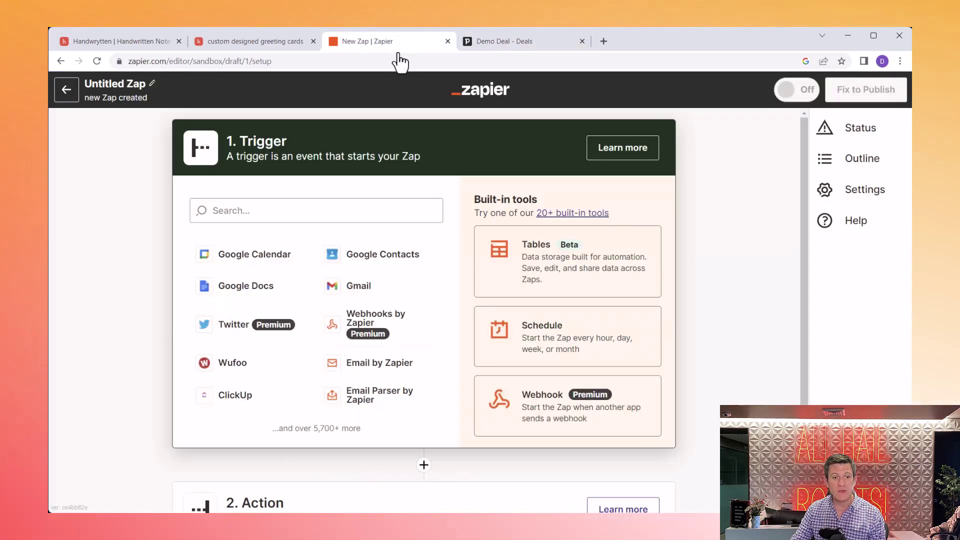
# Step: Set the zap trigger to Pipedrive's Updated Deal Stage event
pyautogui.click(323, 210)
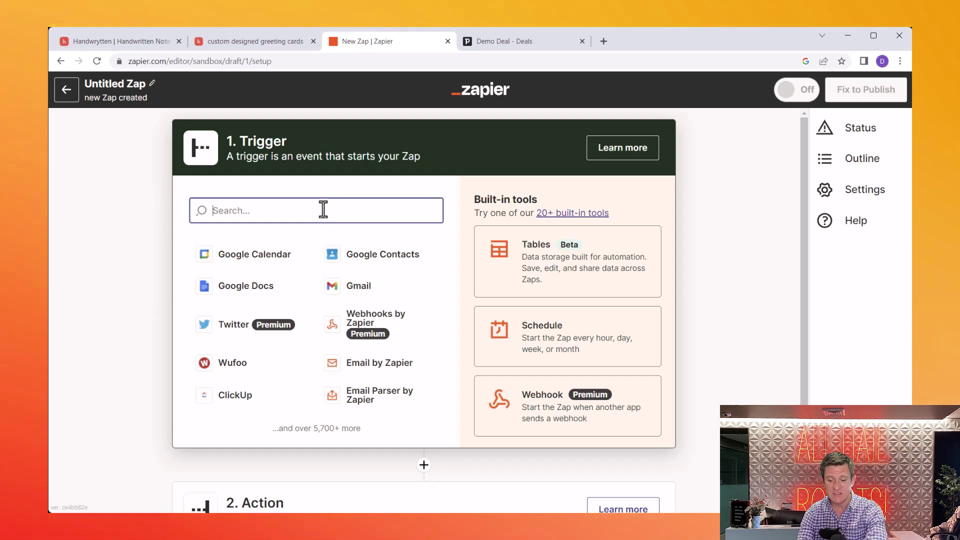
pyautogui.write('pipe')
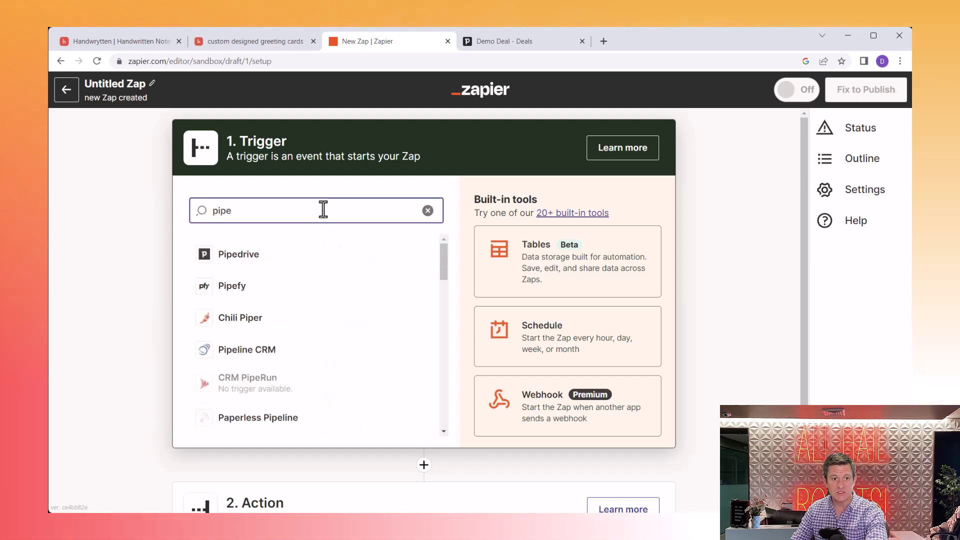
pyautogui.click(245, 255)
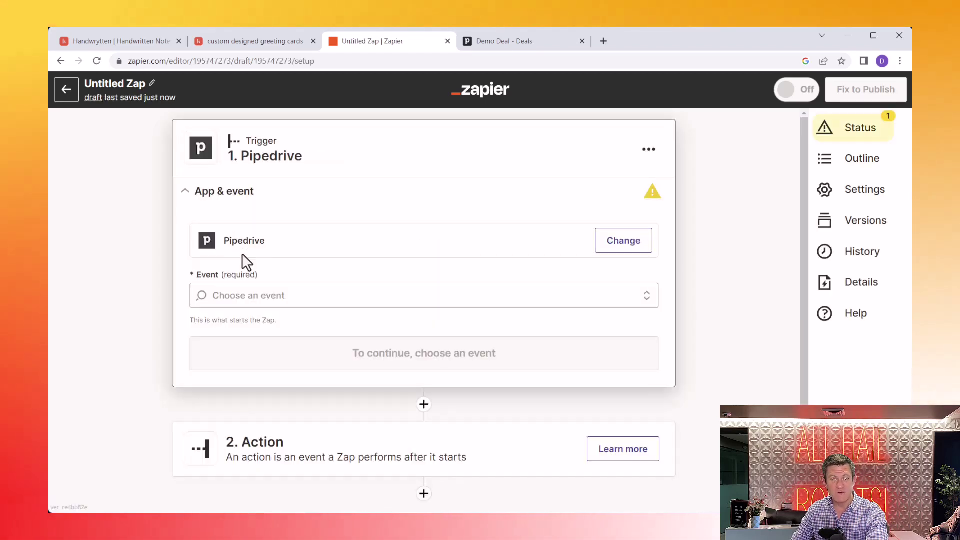
pyautogui.click(238, 301)
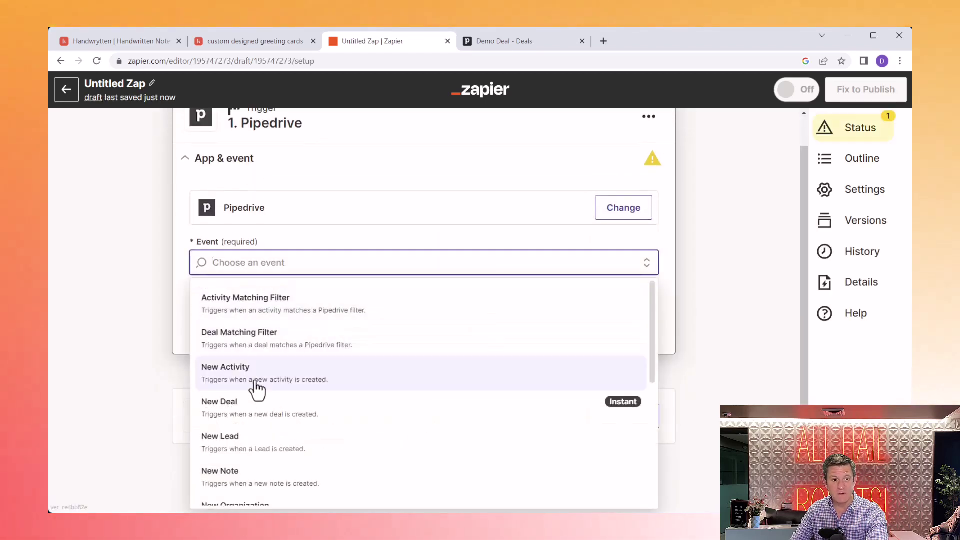
pyautogui.scroll(-5, 257, 389)
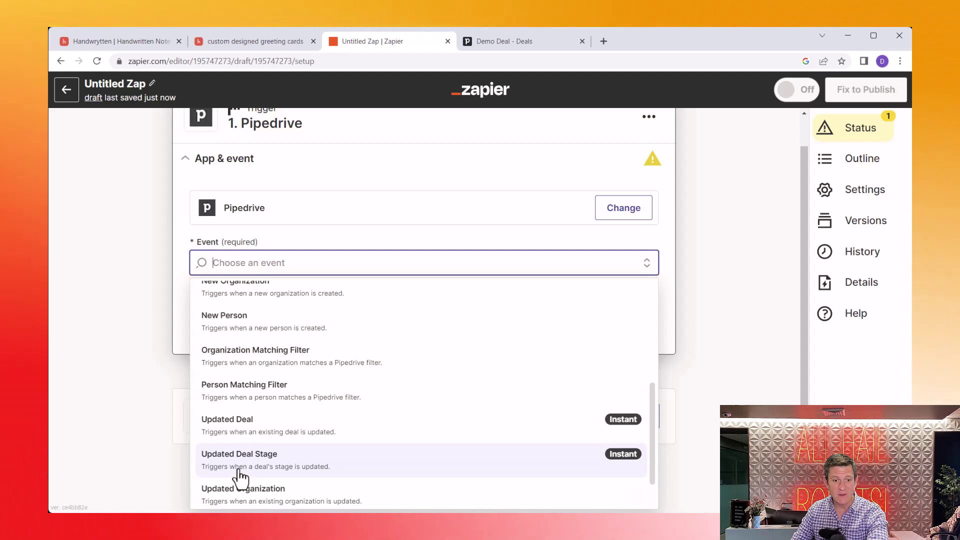
pyautogui.click(240, 477)
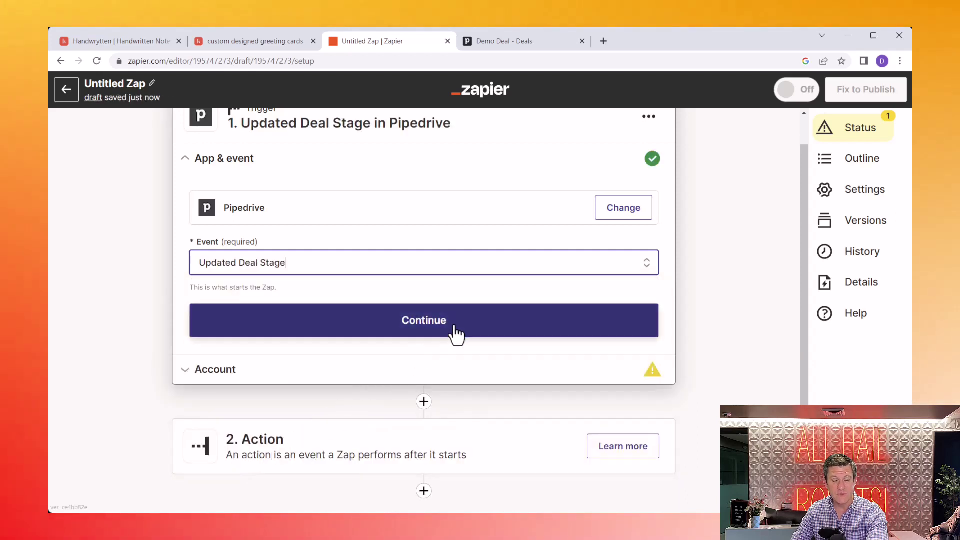
pyautogui.click(463, 330)
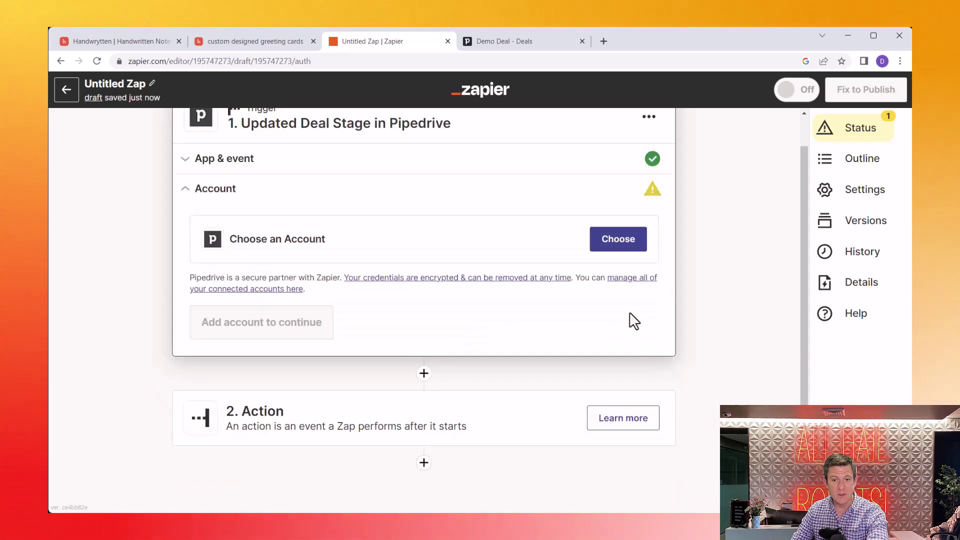
# Step: Connect the Pipedrive (1.2.0) account to the trigger
pyautogui.click(618, 241)
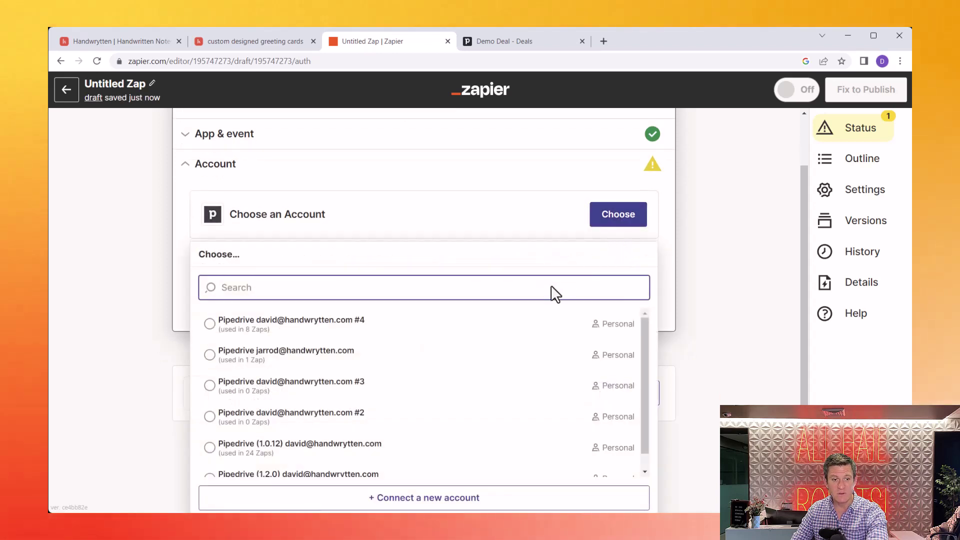
pyautogui.click(304, 476)
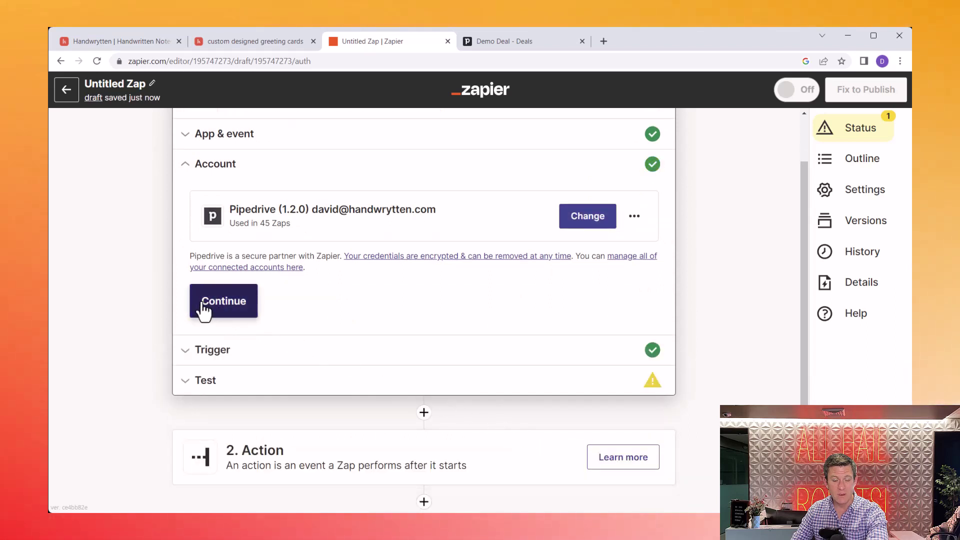
pyautogui.click(203, 306)
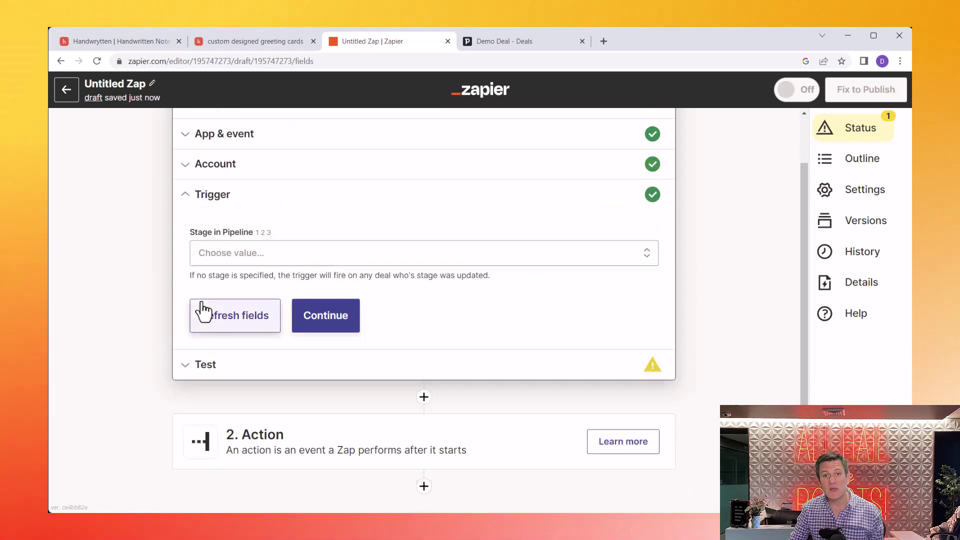
# Step: Limit the trigger to the Proposal Made (Demo Pipeline) stage
pyautogui.click(218, 256)
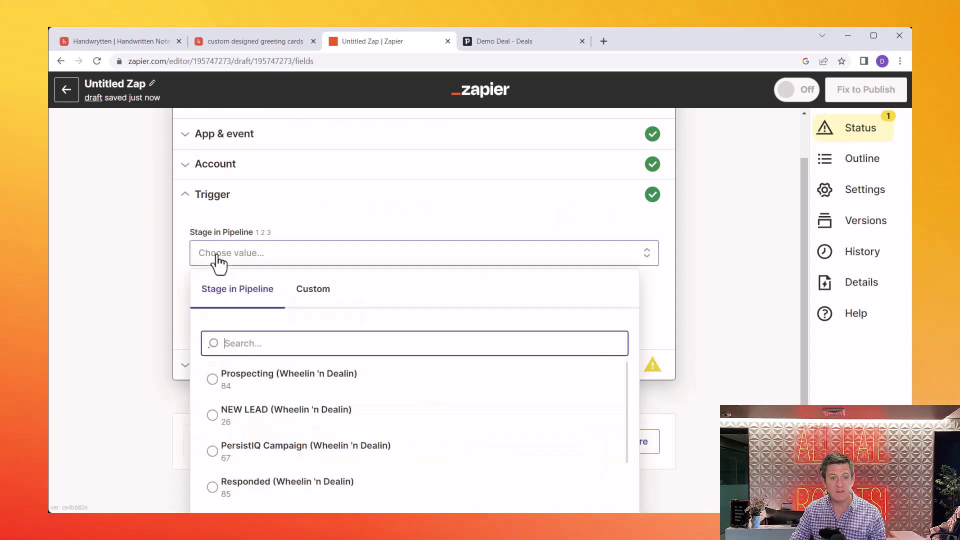
pyautogui.scroll(-2, 345, 330)
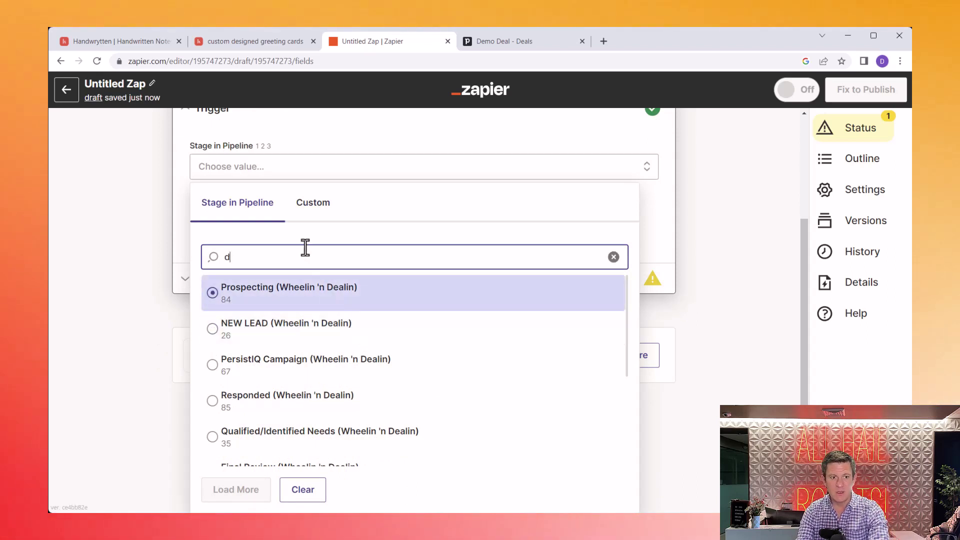
pyautogui.write('emo')
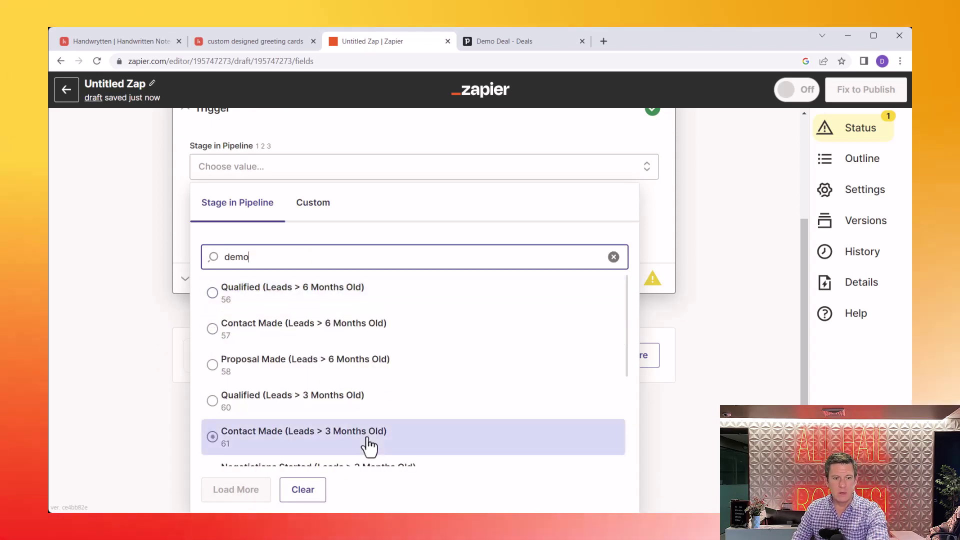
pyautogui.scroll(-10, 369, 445)
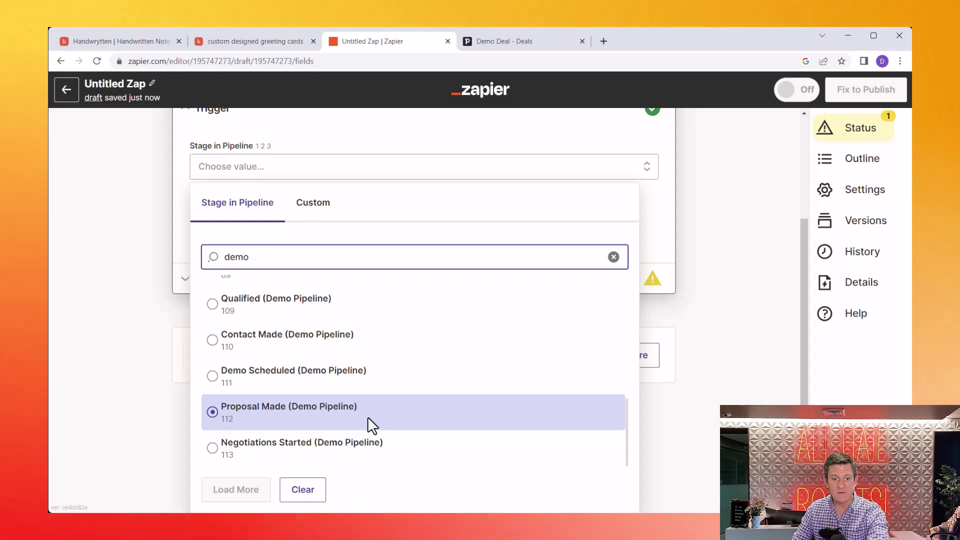
pyautogui.click(369, 420)
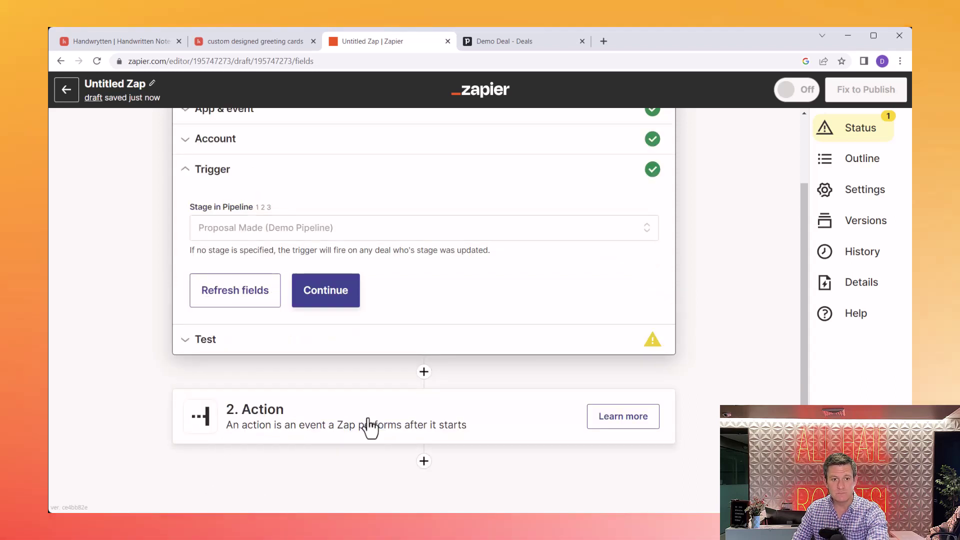
pyautogui.click(326, 299)
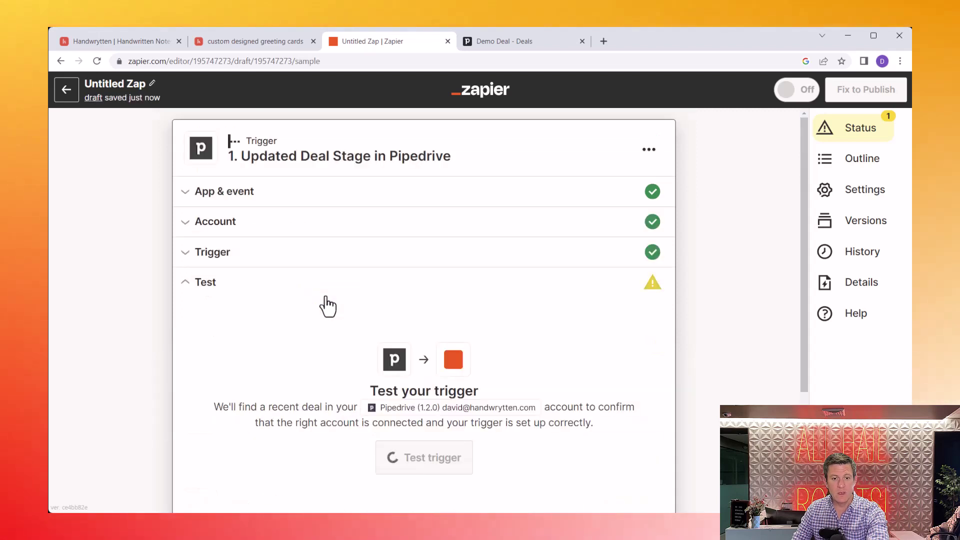
# Step: Test the trigger, pulling in the Demo Deal as sample data, and continue
pyautogui.click(455, 456)
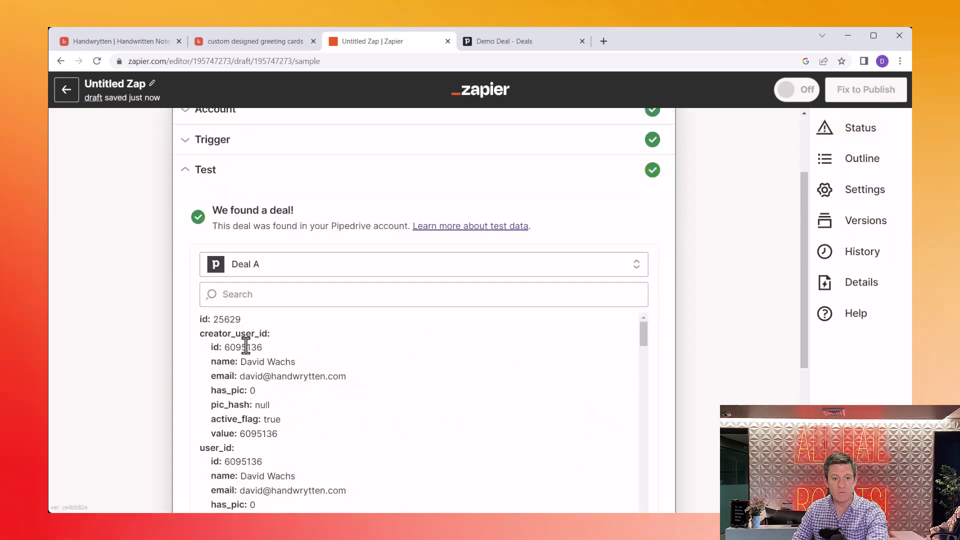
pyautogui.scroll(-10, 245, 345)
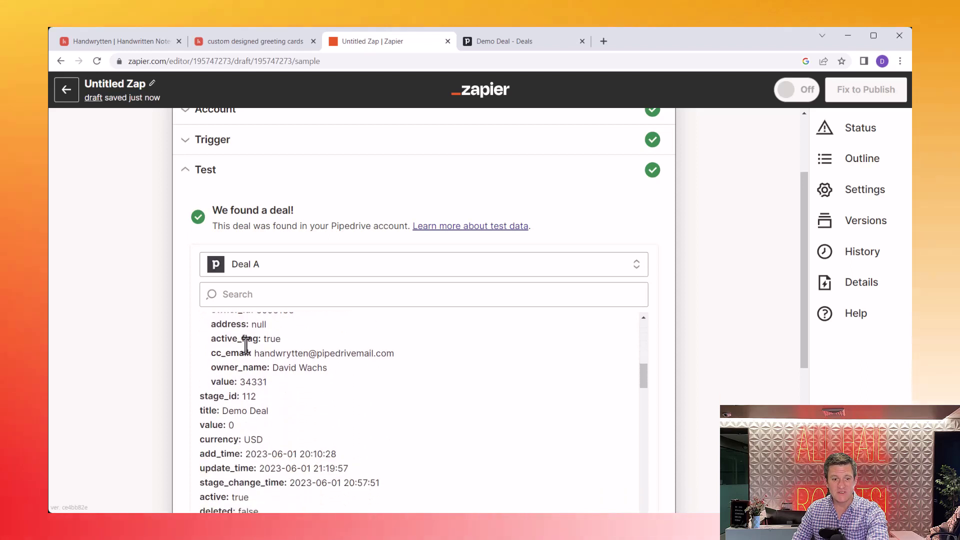
pyautogui.scroll(-10, 246, 340)
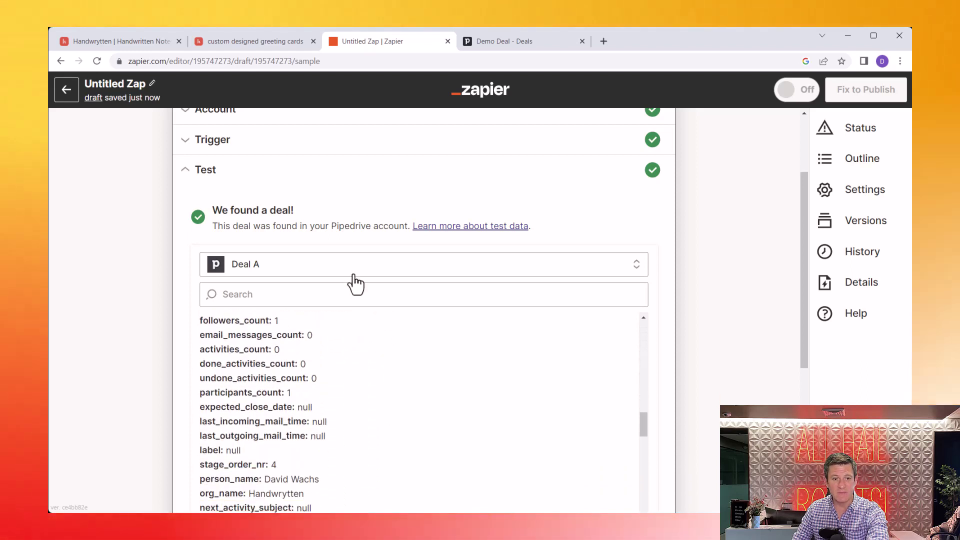
pyautogui.scroll(-1, 426, 230)
pyautogui.scroll(-5, 496, 180)
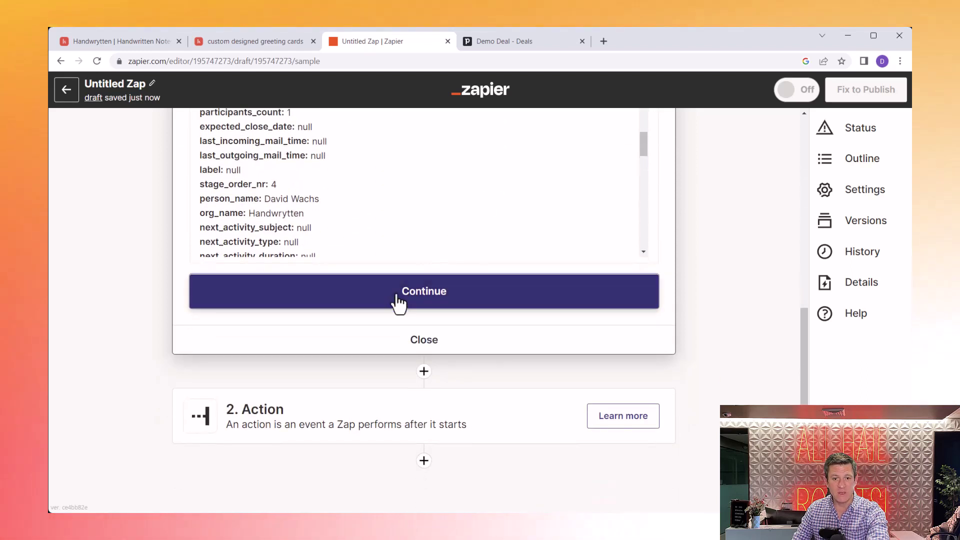
pyautogui.click(395, 296)
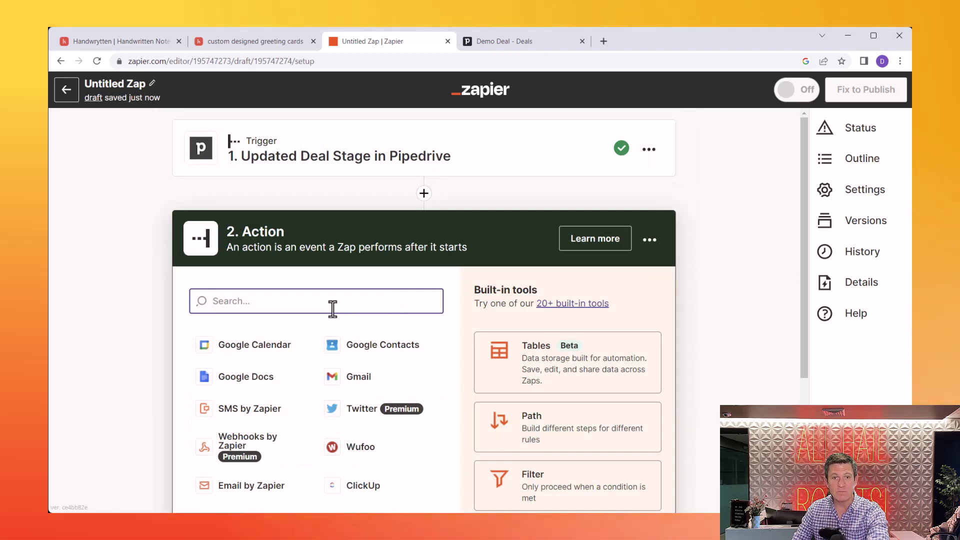
pyautogui.click(494, 45)
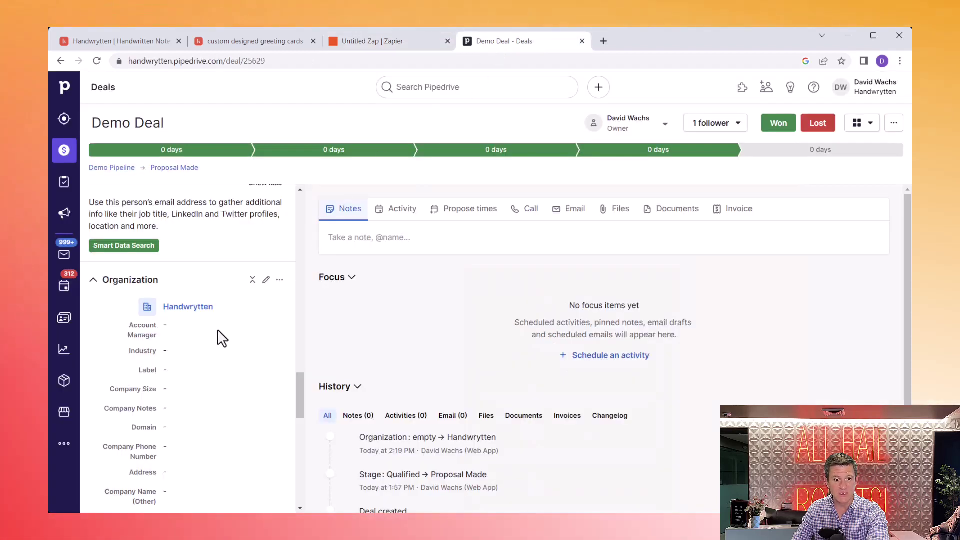
pyautogui.scroll(-4, 218, 338)
pyautogui.scroll(3, 218, 340)
pyautogui.scroll(10, 219, 342)
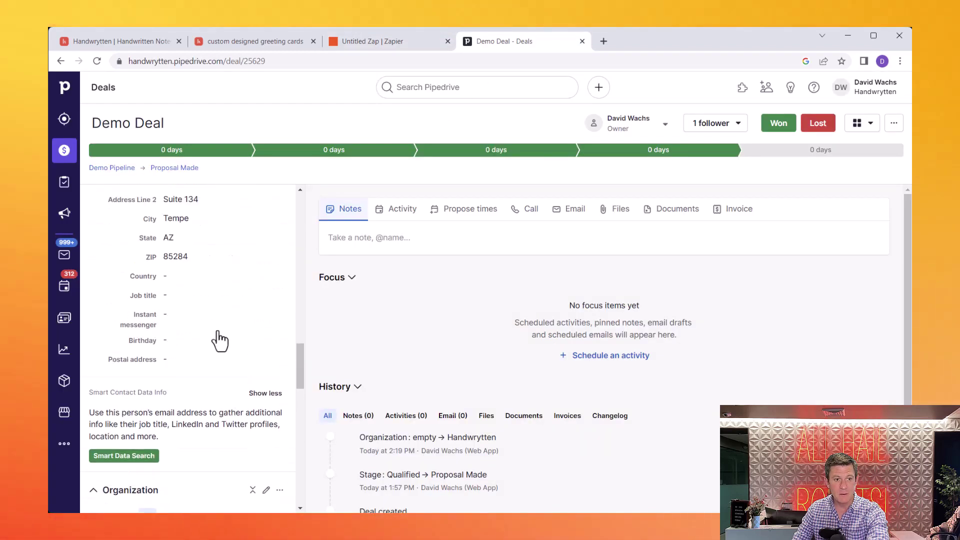
pyautogui.scroll(4, 219, 340)
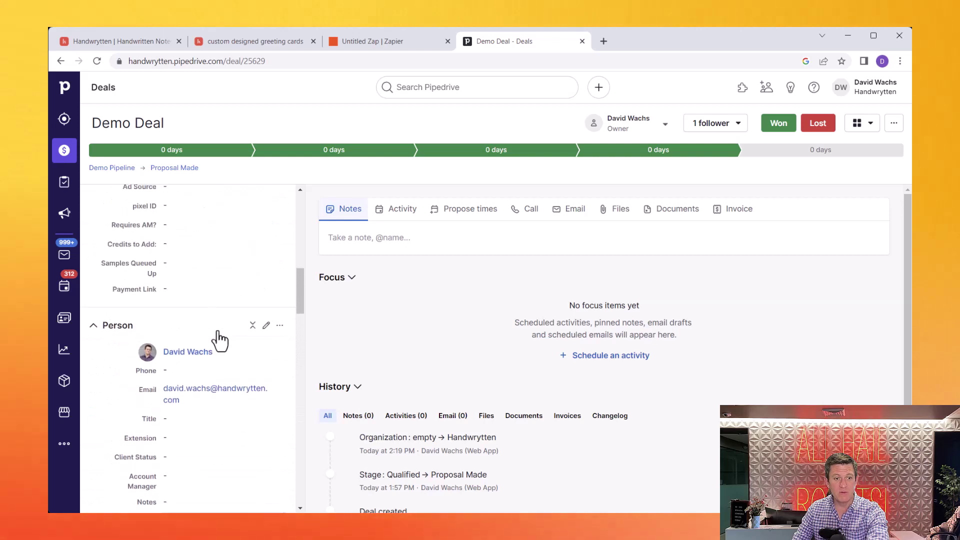
pyautogui.scroll(-2, 203, 393)
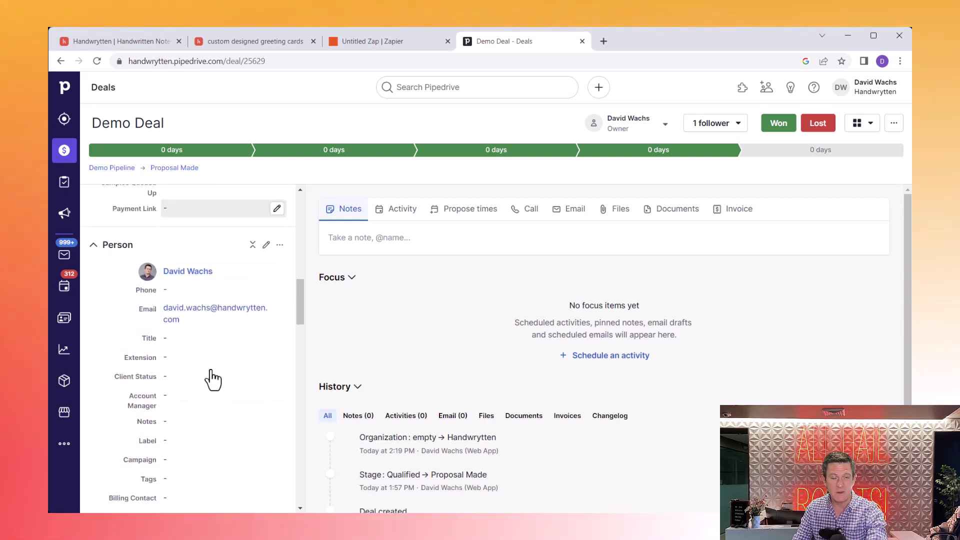
pyautogui.click(354, 42)
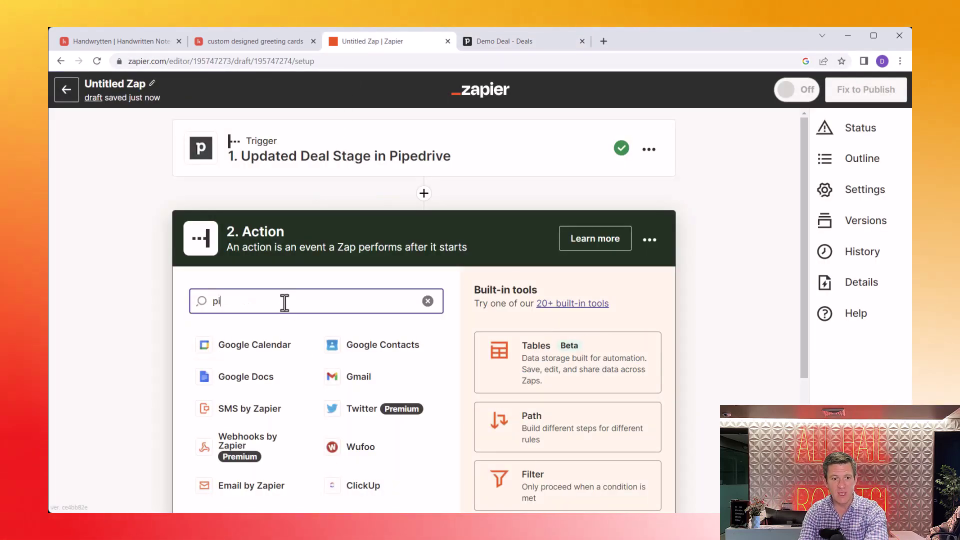
# Step: Set the action step to Pipedrive's Find Person event, then revisit the Demo Deal
pyautogui.write('ped')
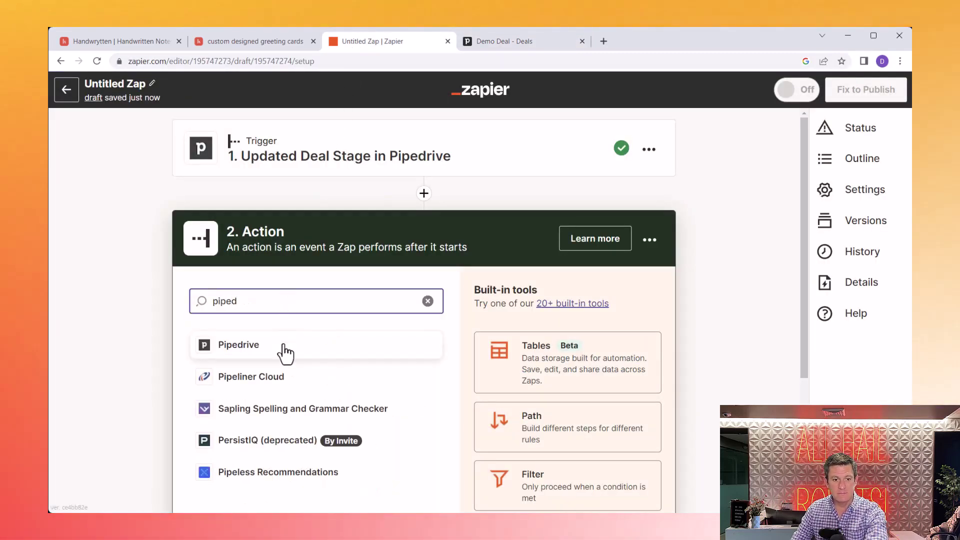
pyautogui.click(283, 348)
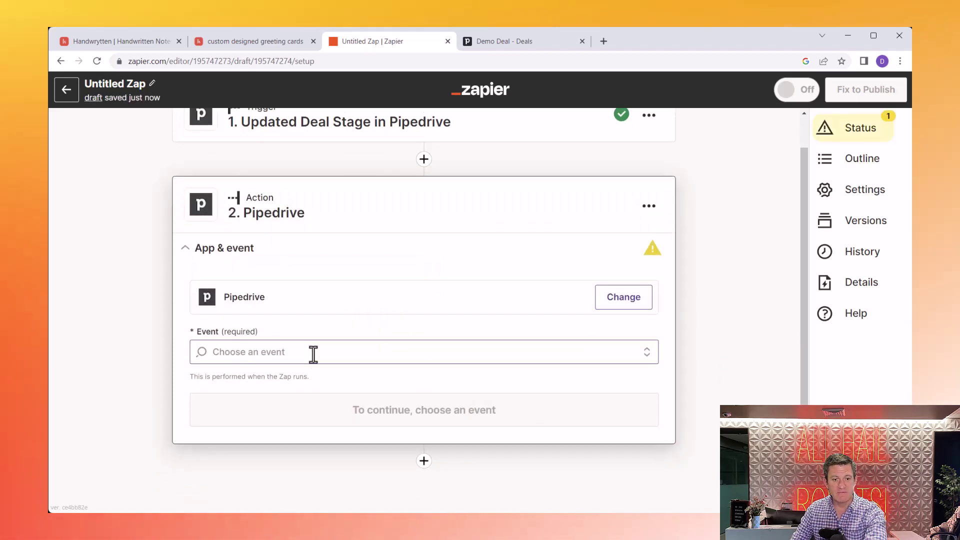
pyautogui.click(313, 355)
pyautogui.scroll(-9, 315, 364)
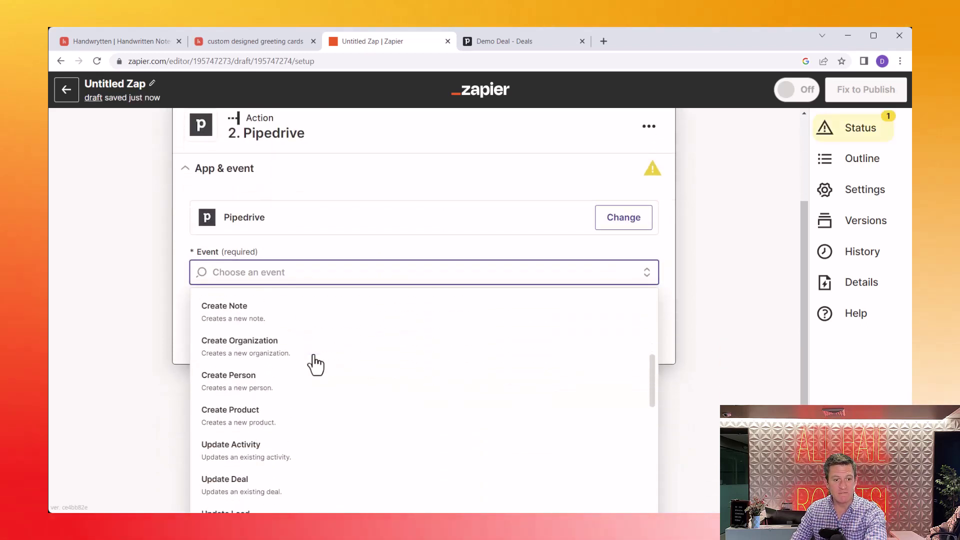
pyautogui.scroll(-5, 315, 364)
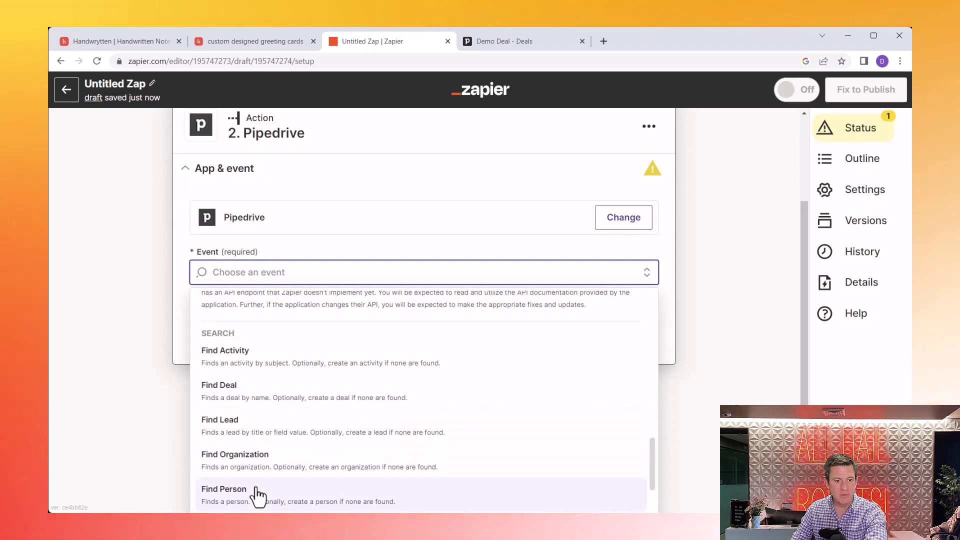
pyautogui.click(258, 497)
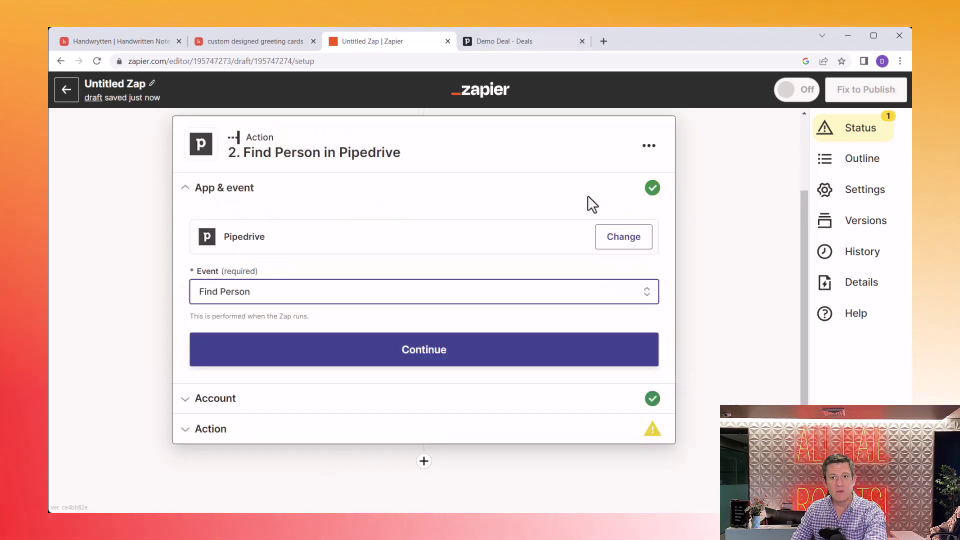
pyautogui.click(513, 46)
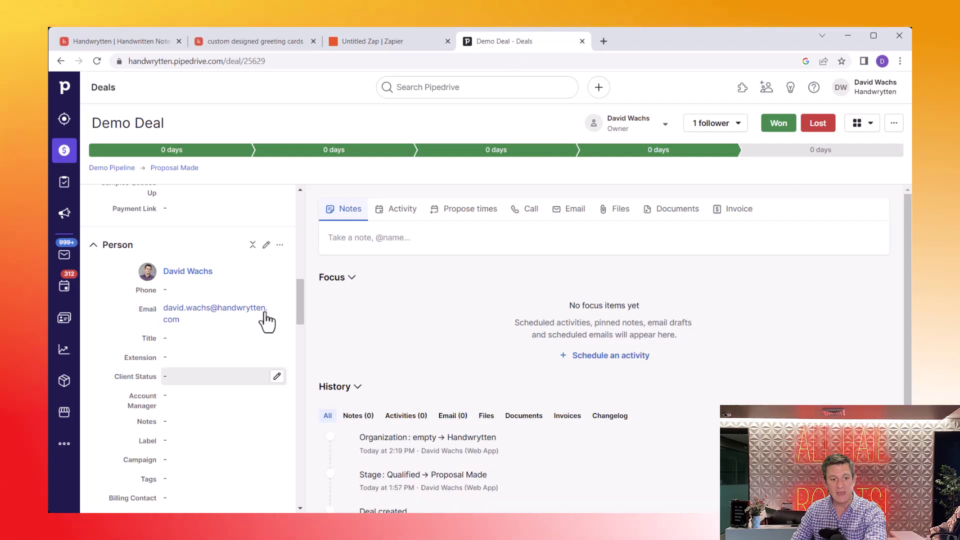
# Step: Leave the Pipedrive Demo Deal page and go back to the Untitled Zap tab in Zapier
pyautogui.scroll(-12, 265, 320)
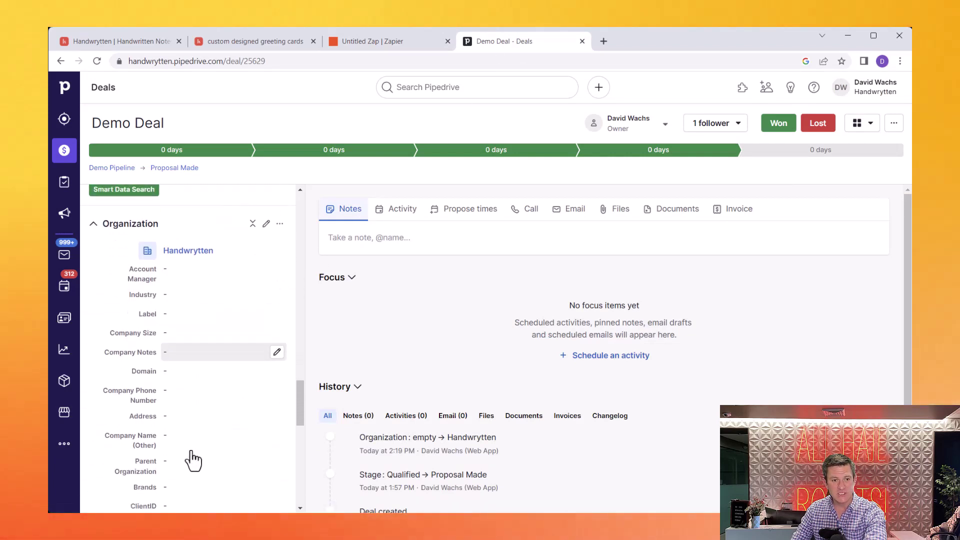
pyautogui.scroll(3, 194, 459)
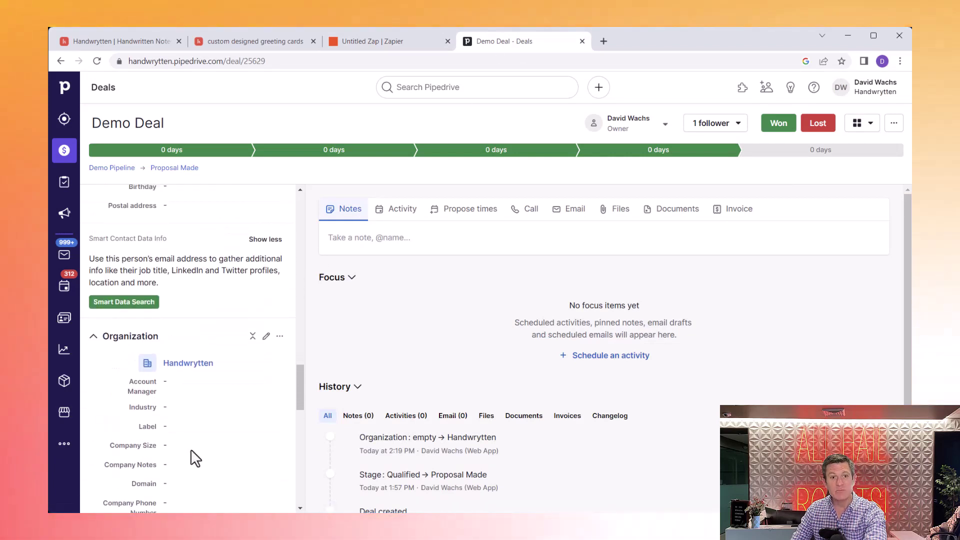
pyautogui.click(395, 42)
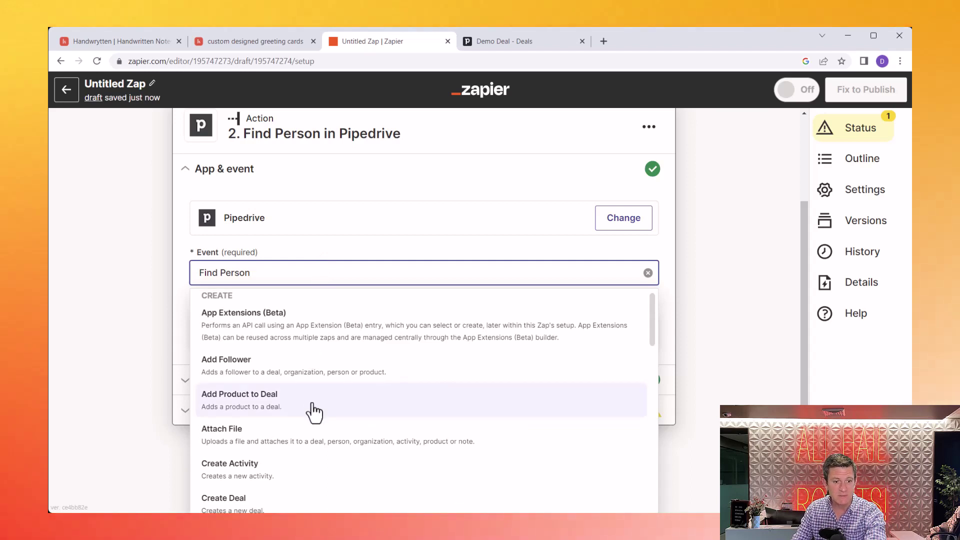
# Step: Keep Find Person as the event and confirm the connected Pipedrive account
pyautogui.click(322, 259)
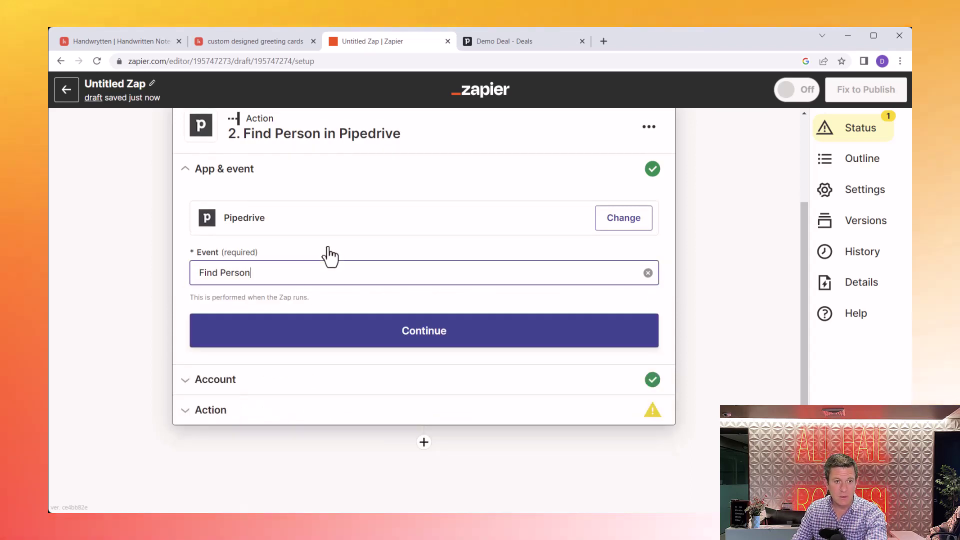
pyautogui.click(445, 257)
pyautogui.click(671, 275)
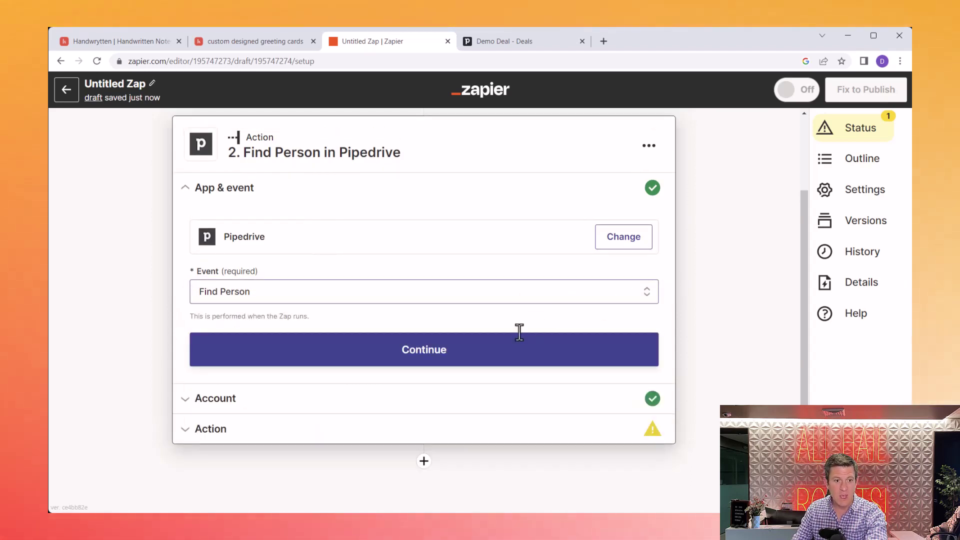
pyautogui.click(452, 369)
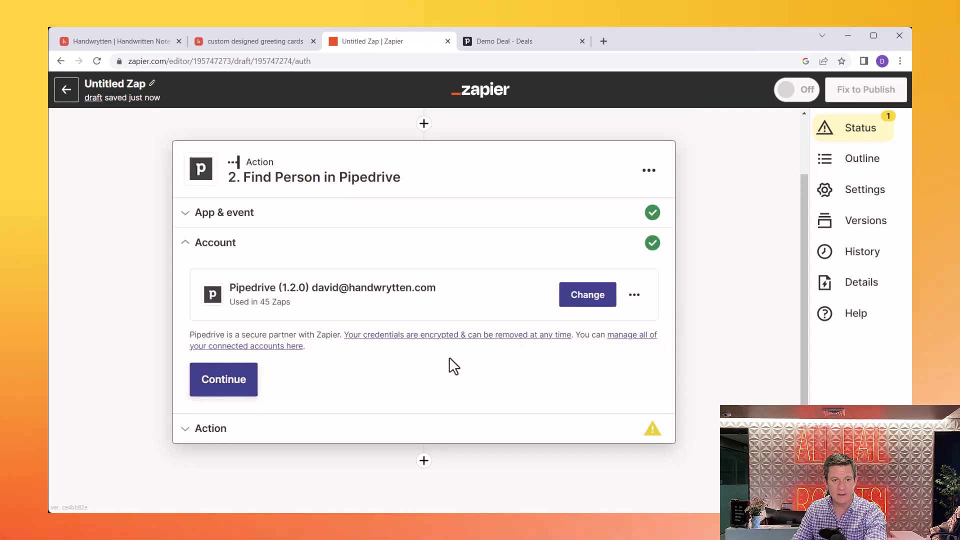
pyautogui.click(207, 390)
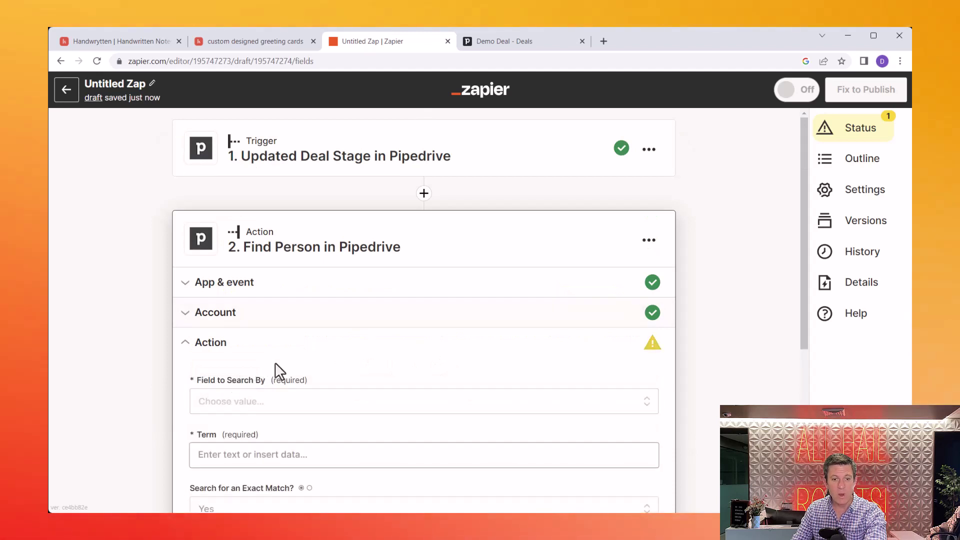
# Step: Set Field to Search By to ID and select the new empty ID field
pyautogui.scroll(-2, 275, 362)
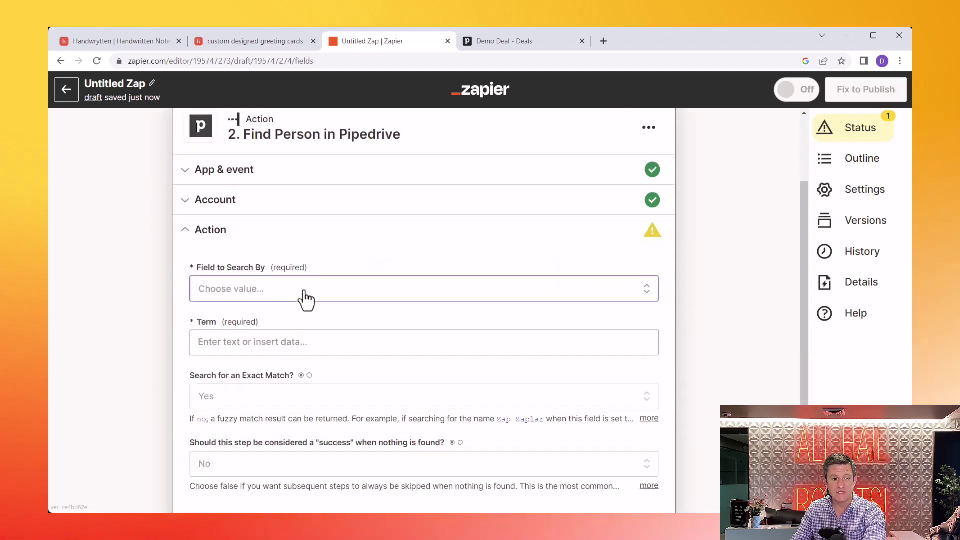
pyautogui.click(305, 295)
pyautogui.scroll(-2, 306, 299)
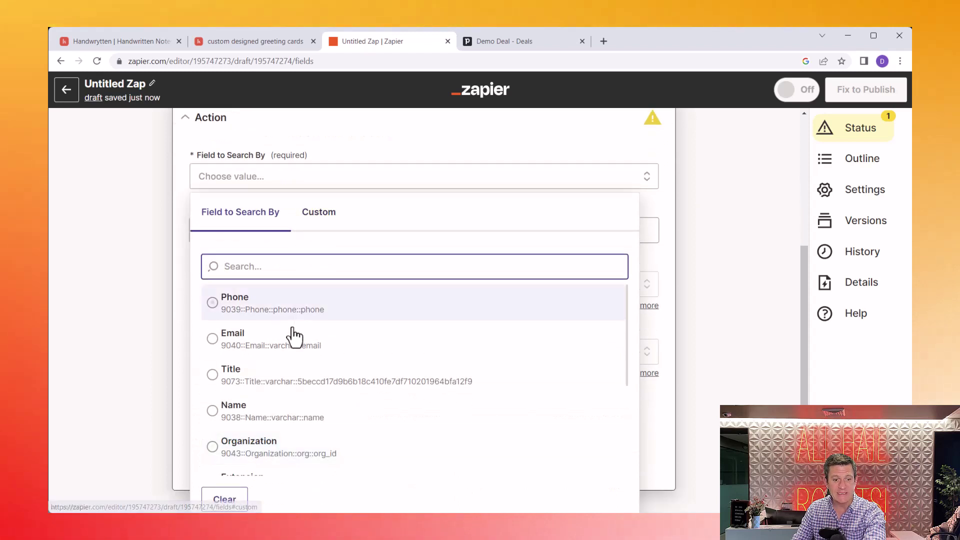
pyautogui.scroll(-5, 292, 330)
pyautogui.scroll(-6, 292, 327)
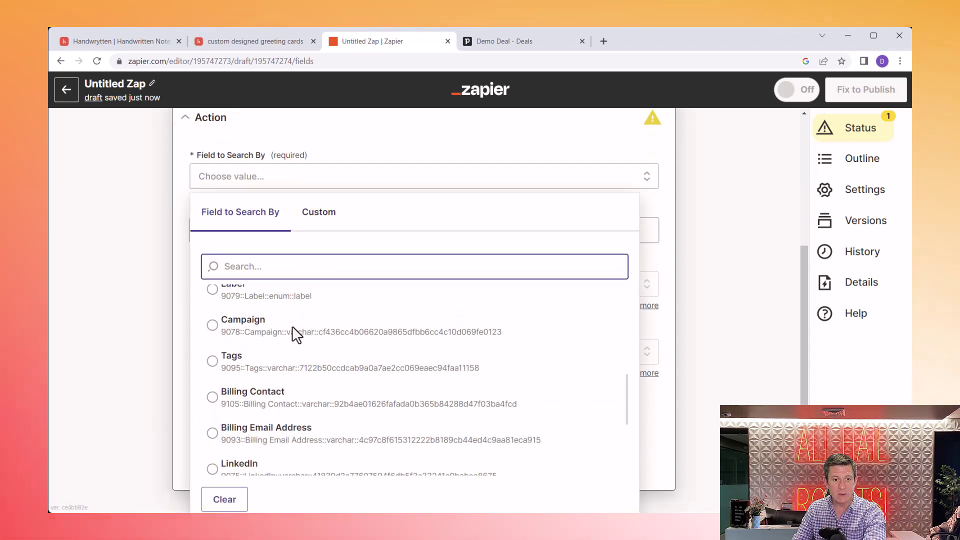
pyautogui.scroll(-4, 293, 335)
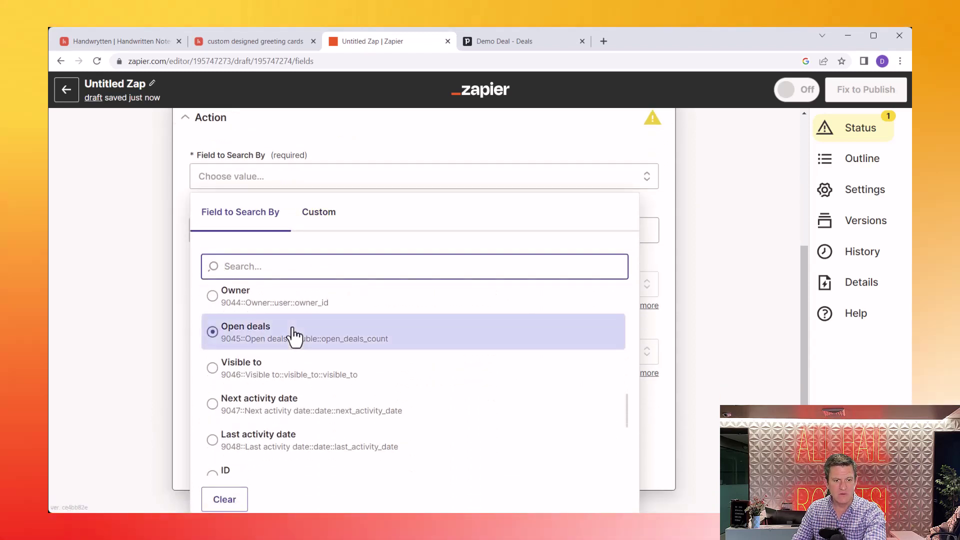
pyautogui.click(229, 426)
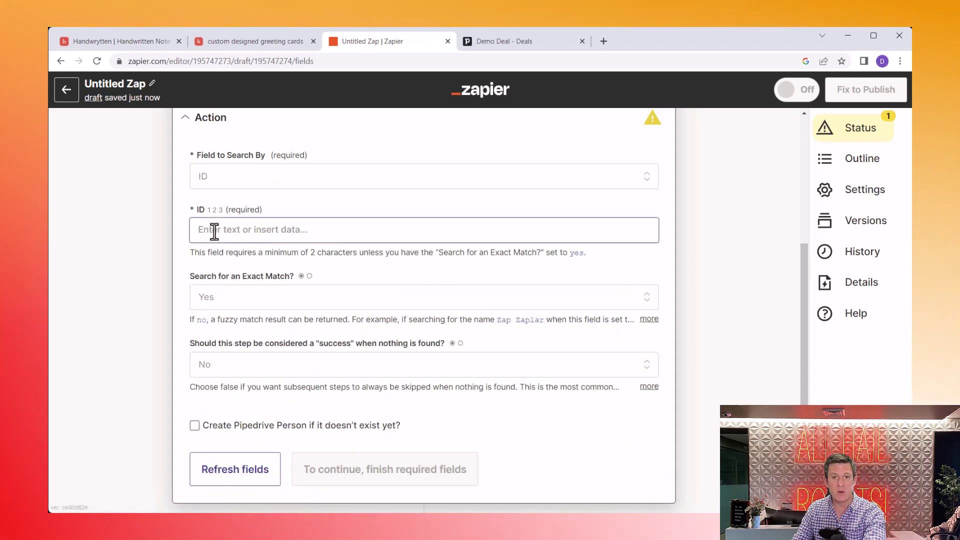
pyautogui.click(214, 231)
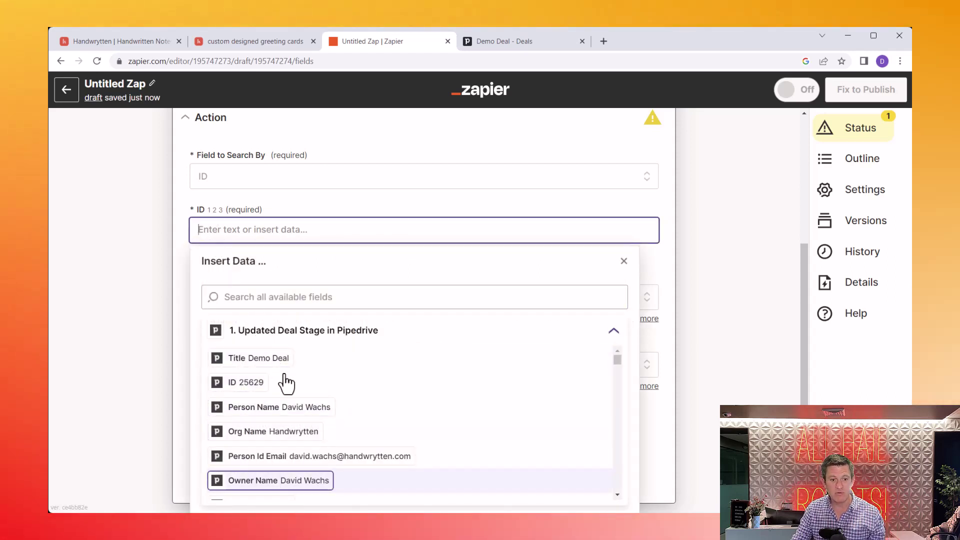
# Step: Map the ID field to the trigger's Person Id Value (56051), found by searching 'person'
pyautogui.scroll(-5, 316, 439)
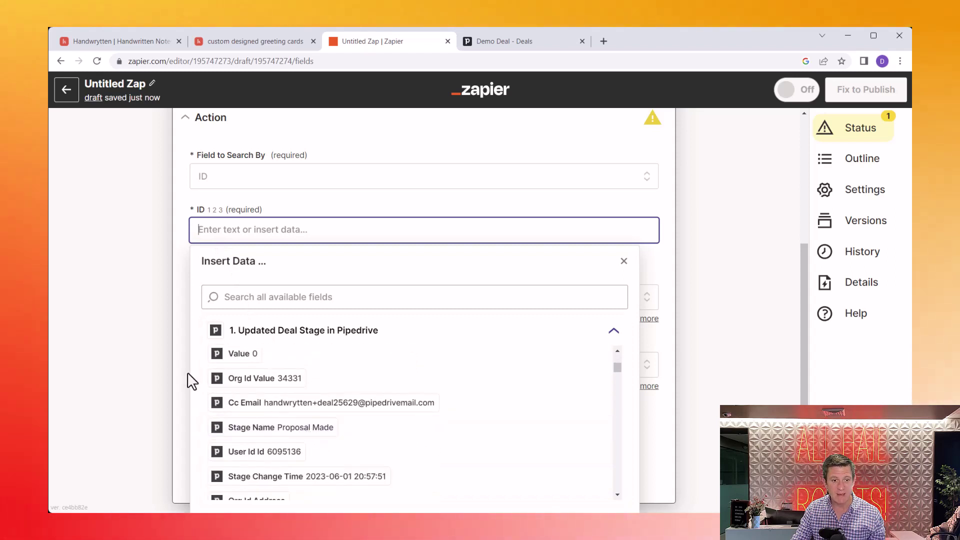
pyautogui.scroll(5, 193, 381)
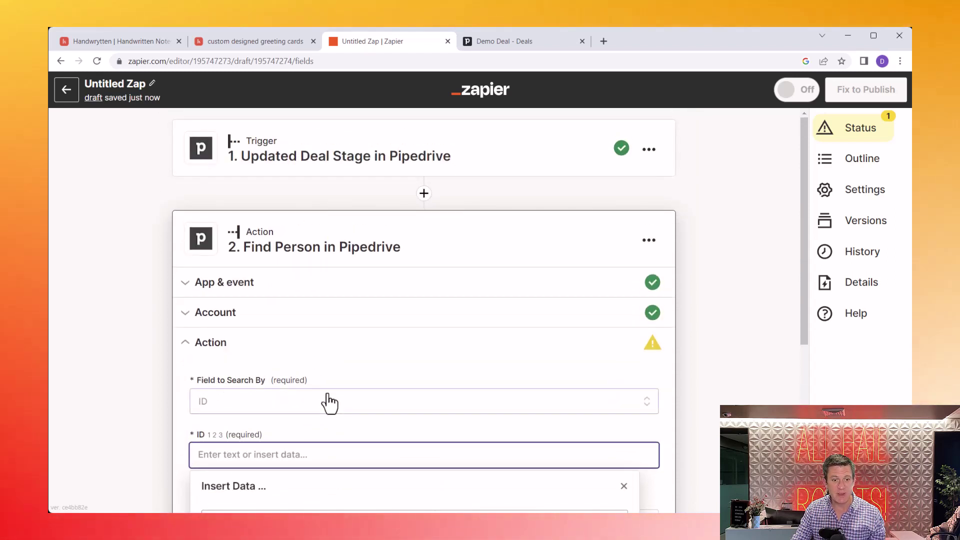
pyautogui.scroll(-6, 329, 404)
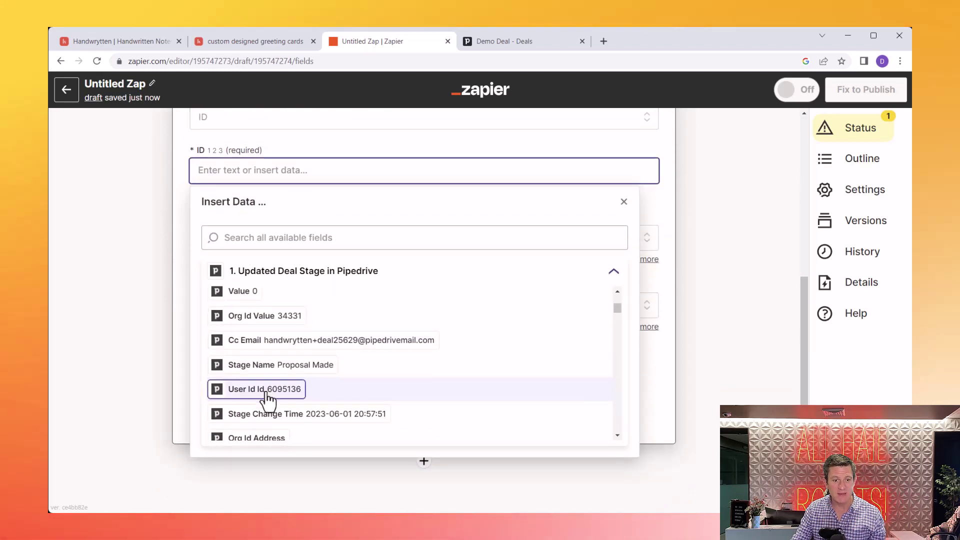
pyautogui.scroll(-6, 268, 397)
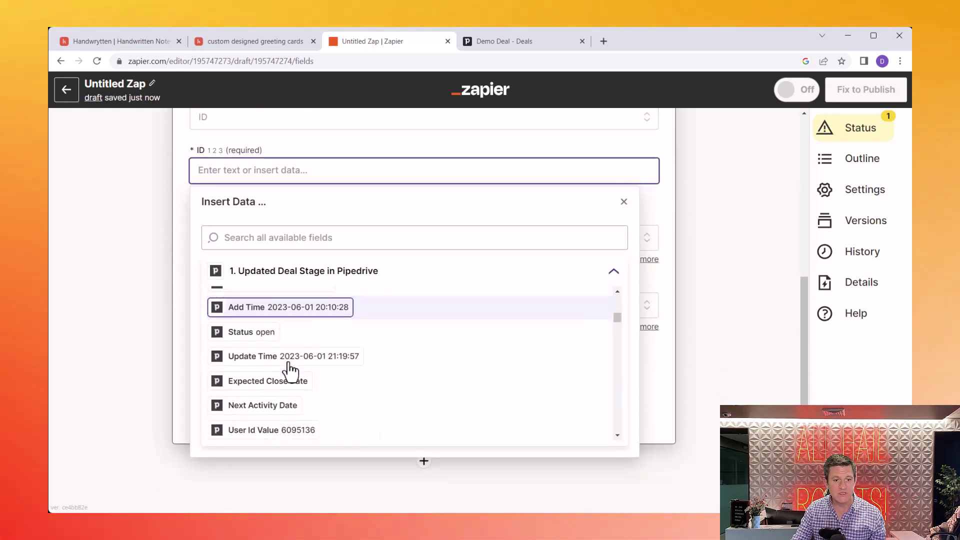
pyautogui.scroll(-8, 290, 370)
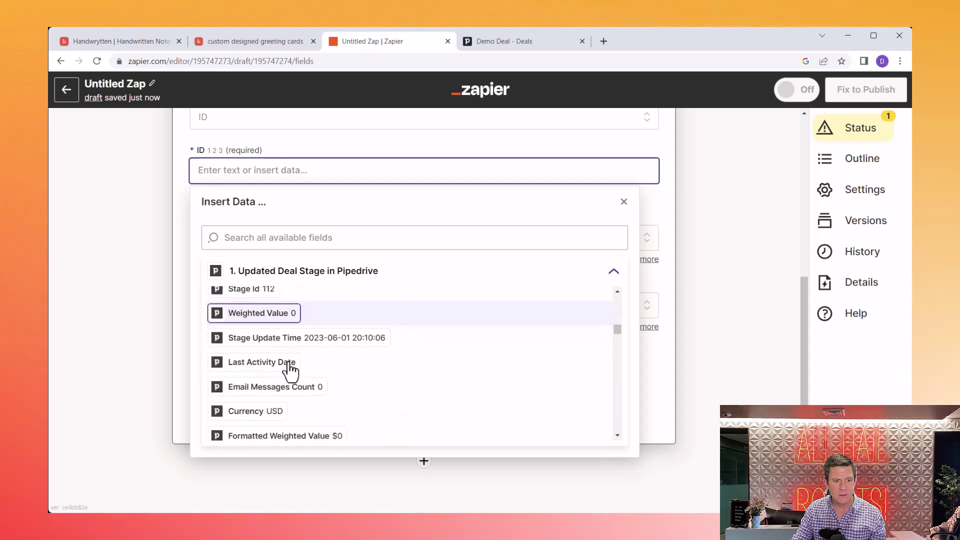
pyautogui.scroll(-5, 290, 371)
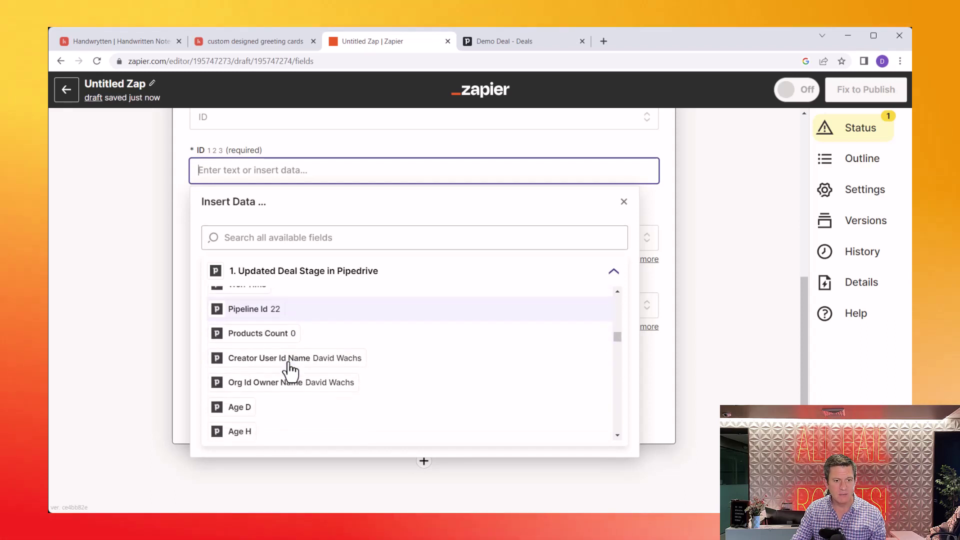
pyautogui.scroll(-1, 290, 371)
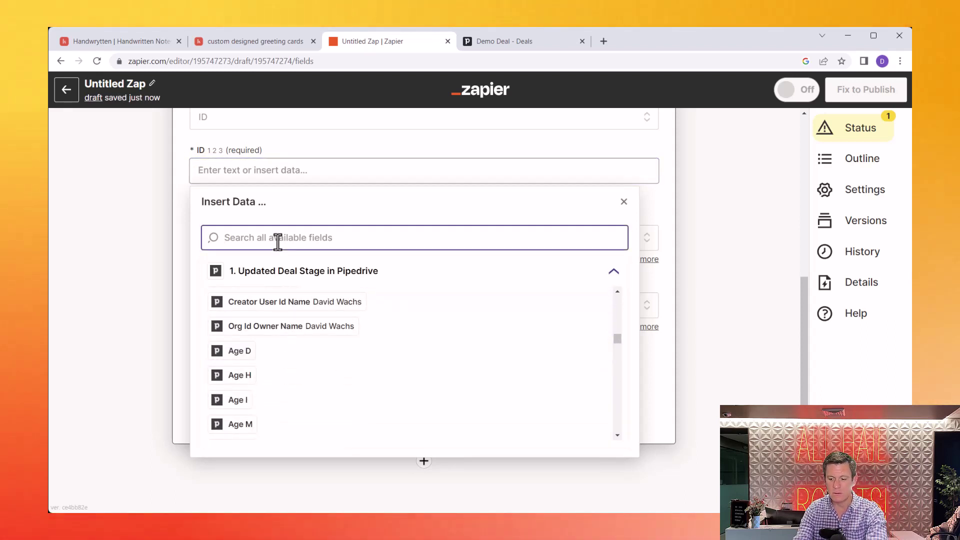
pyautogui.write('person id')
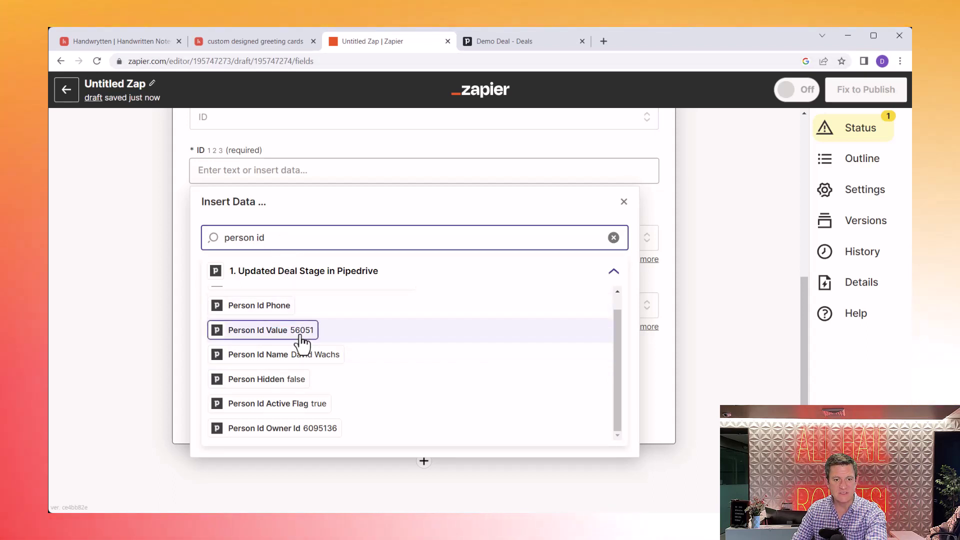
pyautogui.click(524, 149)
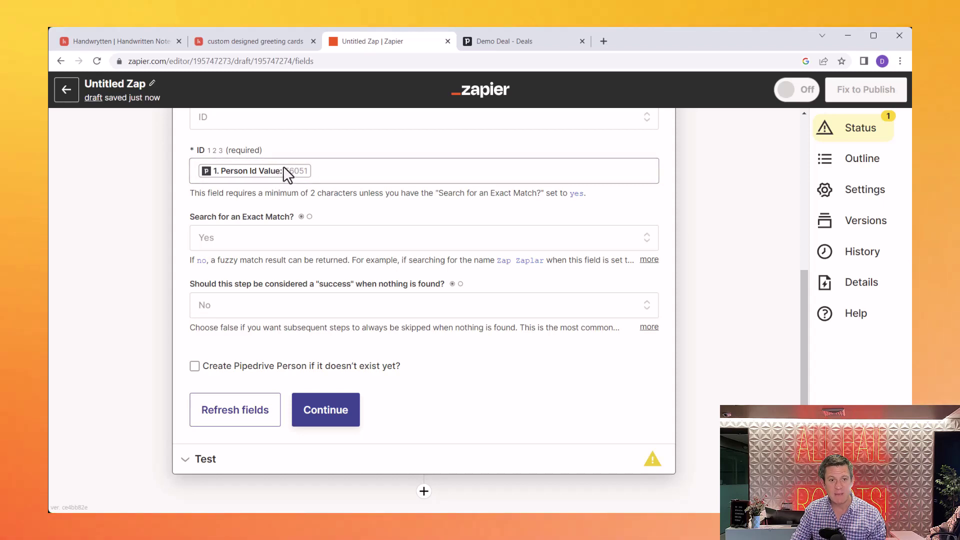
pyautogui.click(299, 170)
# Step: Continue to testing and run a test search for the person in Pipedrive
pyautogui.scroll(5, 299, 165)
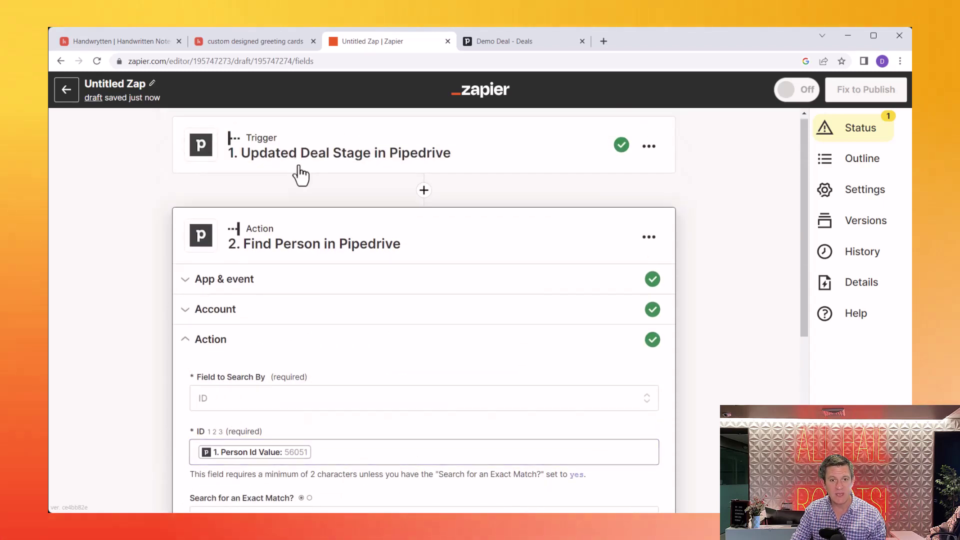
pyautogui.scroll(-3, 300, 175)
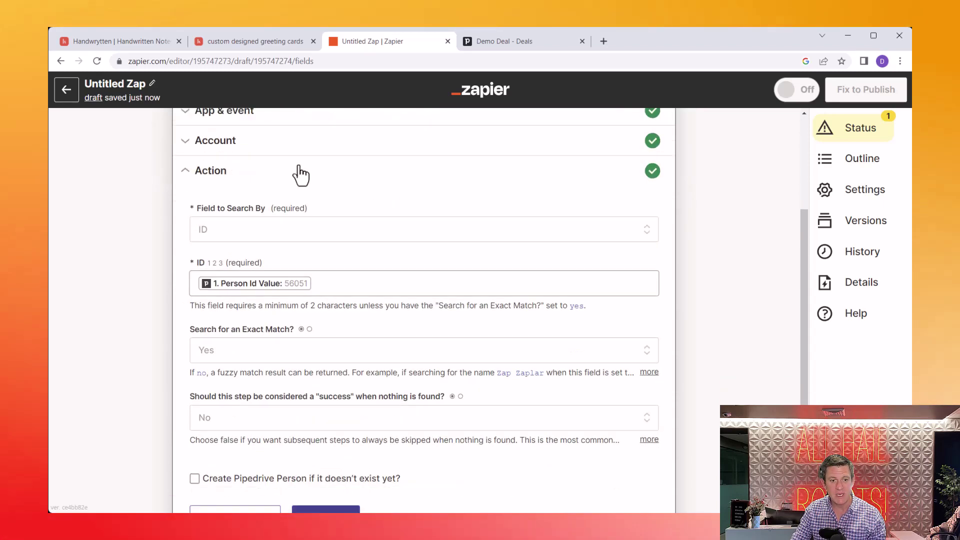
pyautogui.scroll(-1, 300, 175)
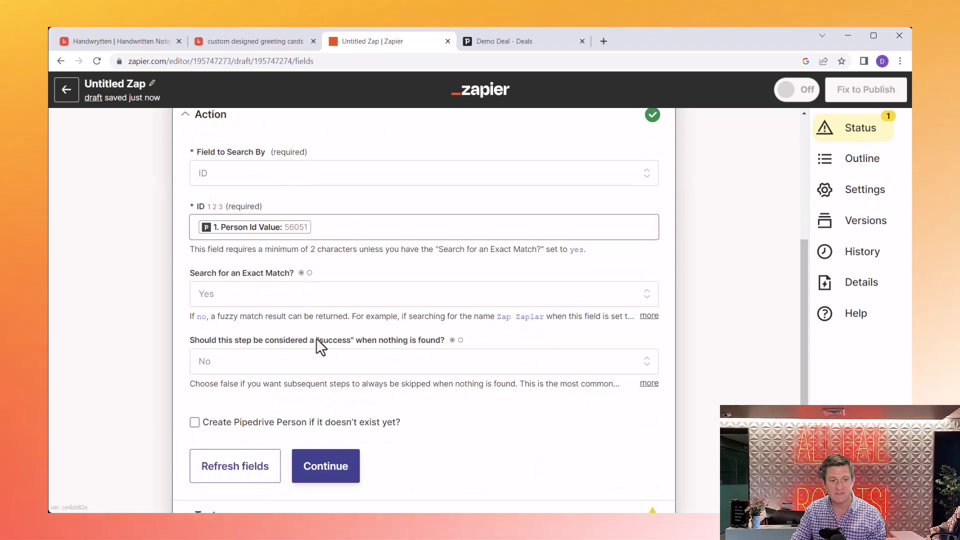
pyautogui.click(330, 468)
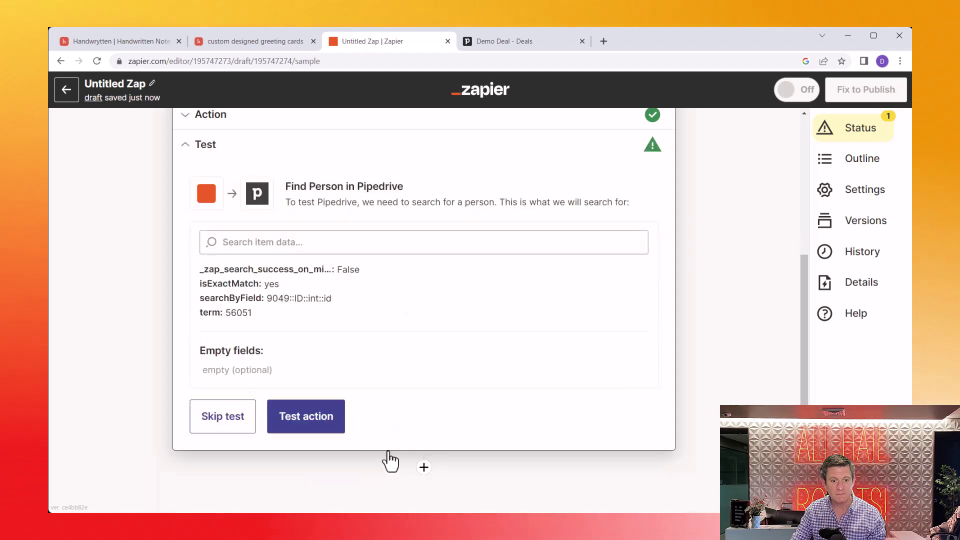
pyautogui.click(305, 423)
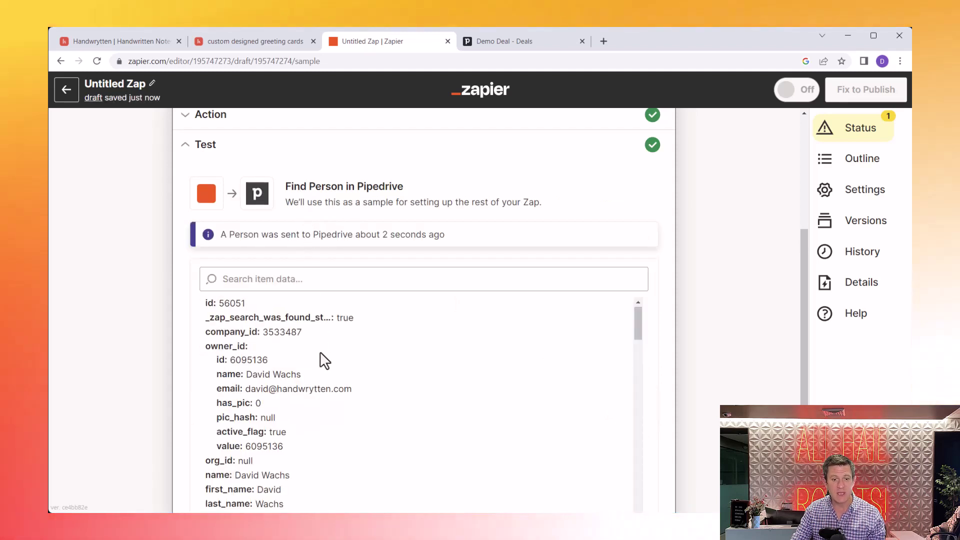
# Step: Clear the 'address' filter in the test results so the full person record shows
pyautogui.scroll(-5, 321, 355)
pyautogui.scroll(-3, 320, 355)
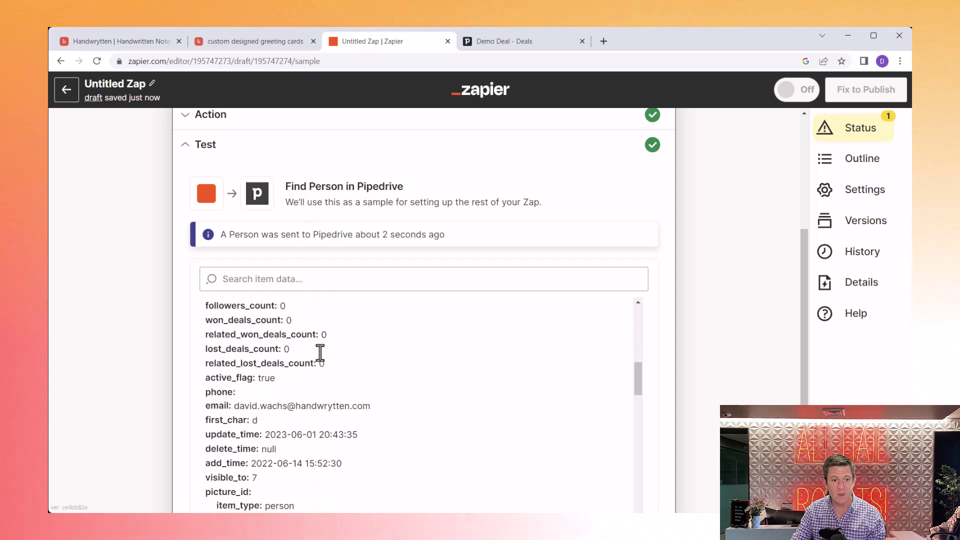
pyautogui.scroll(3, 320, 350)
pyautogui.write('fi')
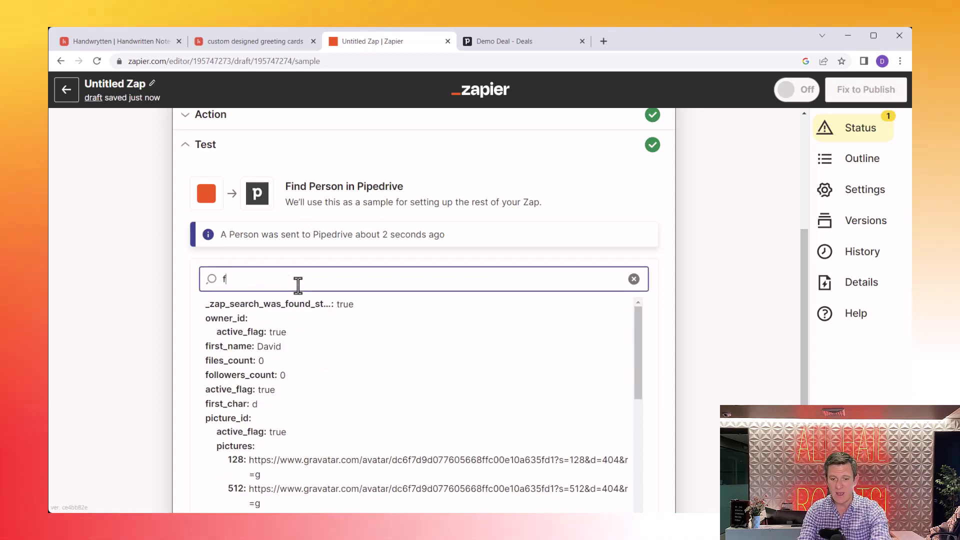
pyautogui.write('r')
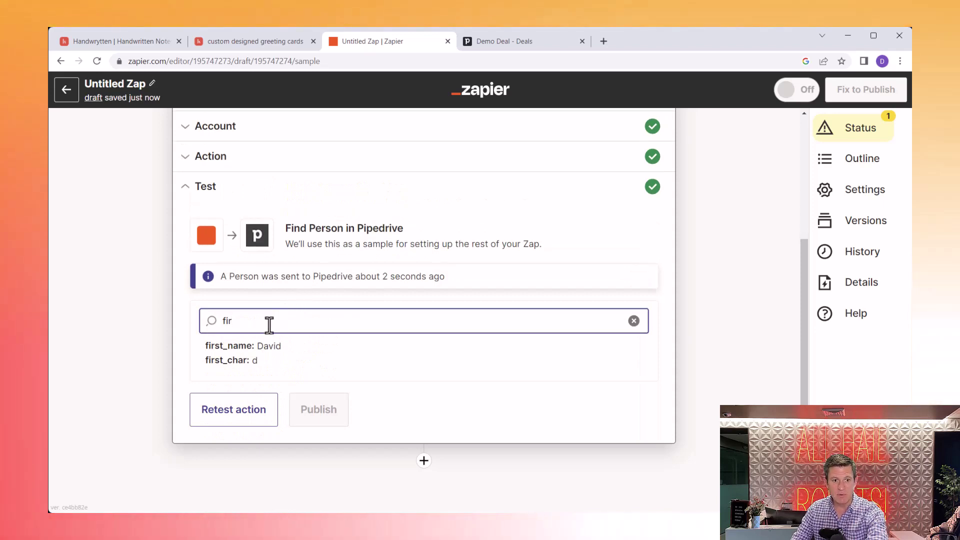
pyautogui.doubleClick(269, 325)
pyautogui.write('address')
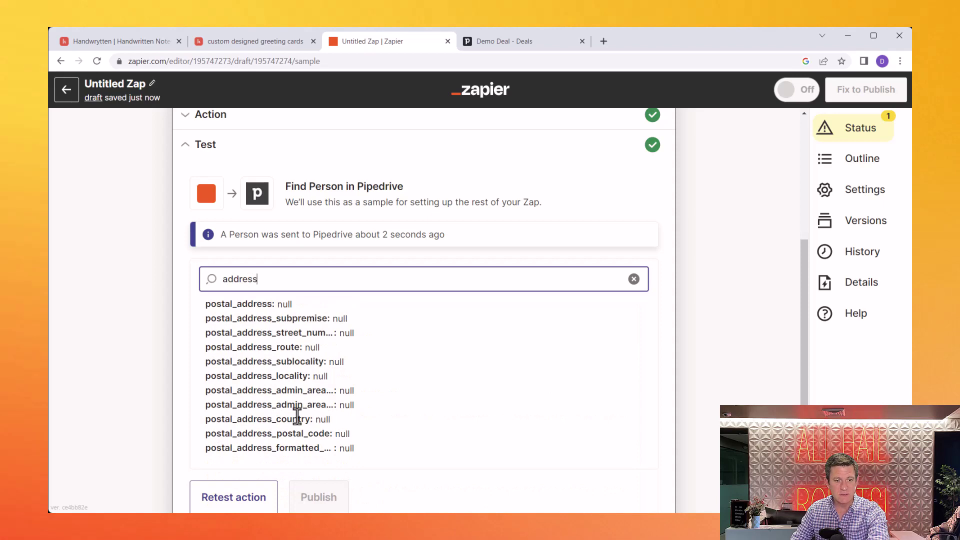
pyautogui.scroll(4, 298, 416)
pyautogui.scroll(-3, 297, 417)
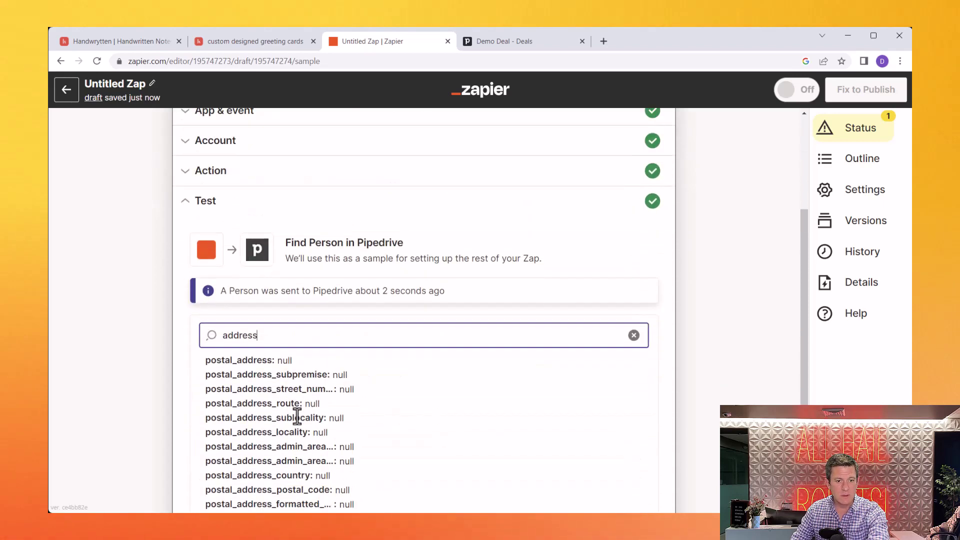
pyautogui.scroll(-3, 302, 411)
pyautogui.scroll(3, 301, 410)
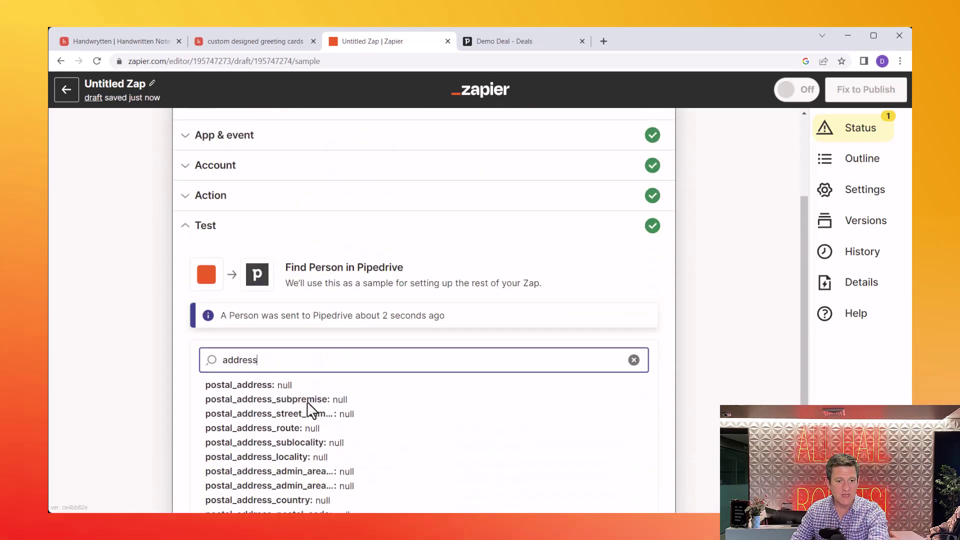
pyautogui.doubleClick(331, 364)
pyautogui.press('BackSpace')
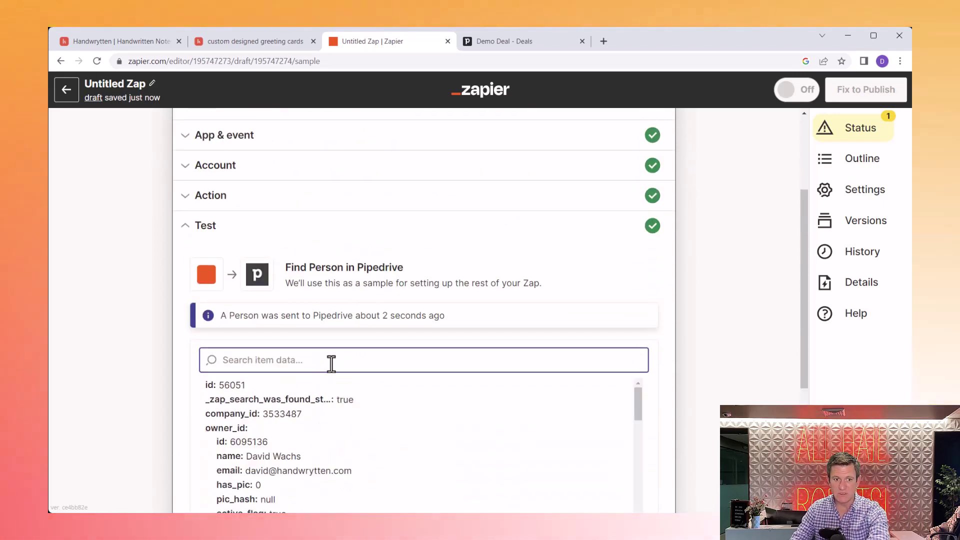
pyautogui.scroll(-3, 362, 342)
pyautogui.scroll(-2, 362, 339)
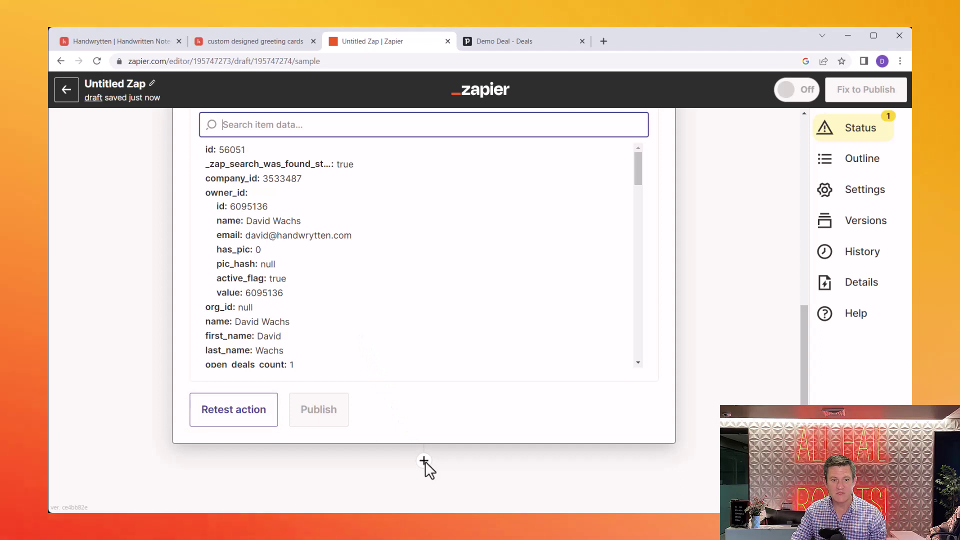
# Step: Add a step after Find Person and choose Handwrytten as its app
pyautogui.click(423, 462)
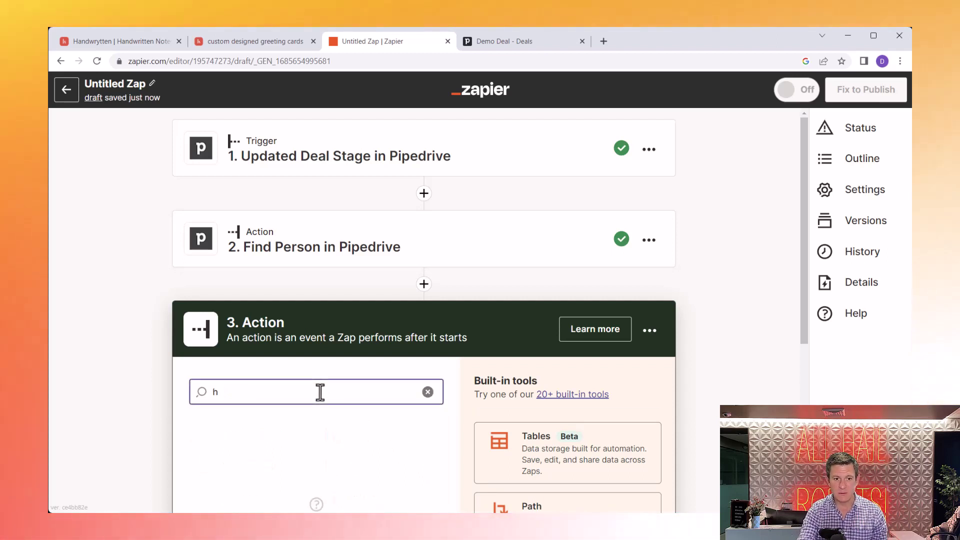
pyautogui.write('and')
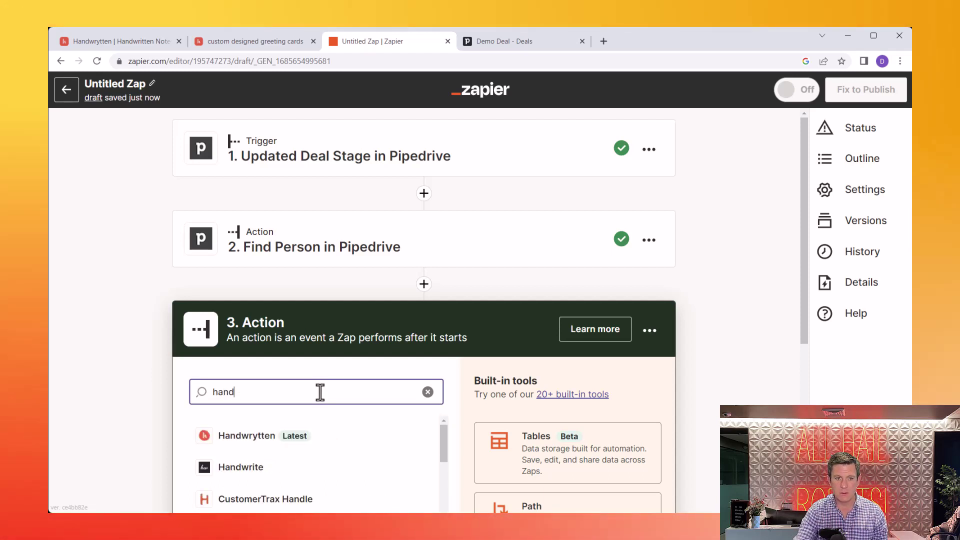
pyautogui.click(270, 436)
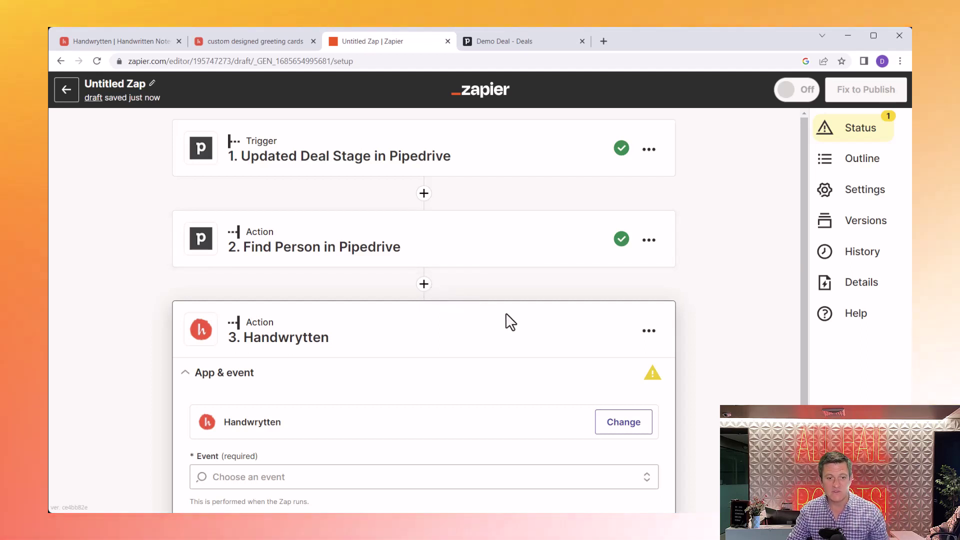
# Step: Set the Handwrytten step's event to Send Card
pyautogui.scroll(-2, 506, 313)
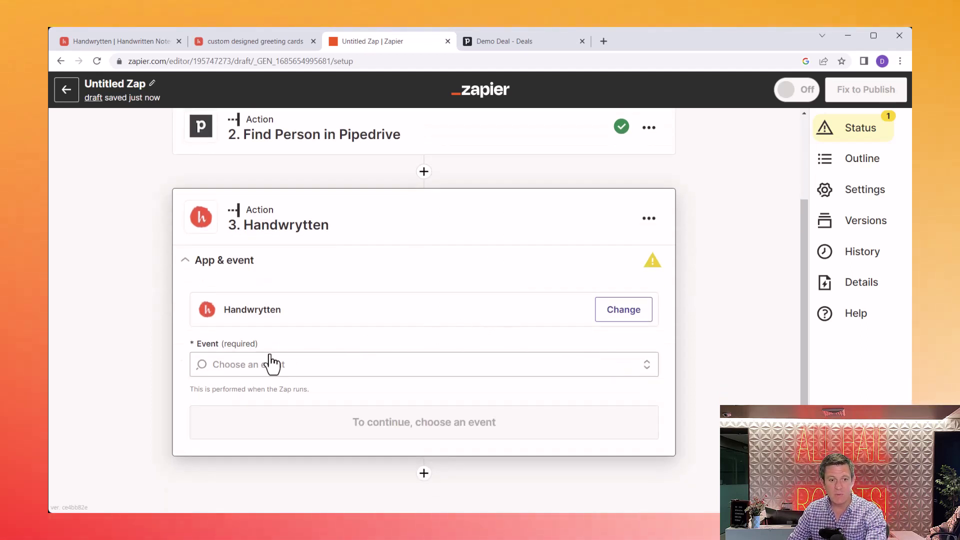
pyautogui.click(227, 364)
pyautogui.write('se')
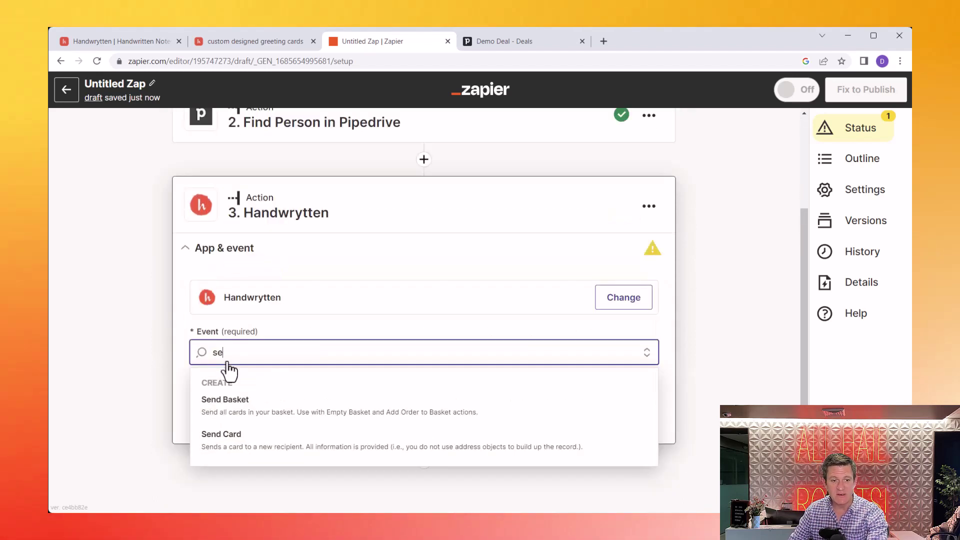
pyautogui.click(231, 434)
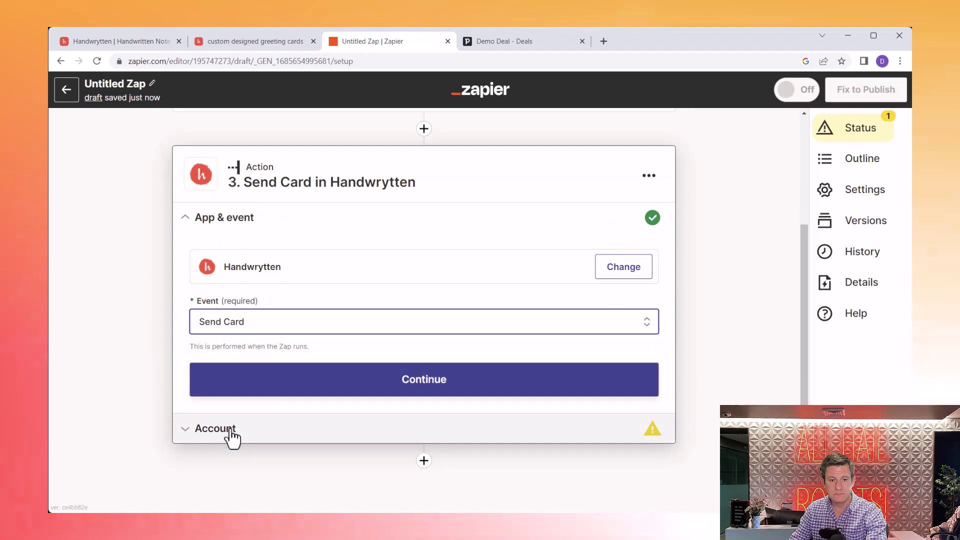
# Step: Connect the Handwrytten (2.4.0) account and continue to the card fields
pyautogui.click(319, 387)
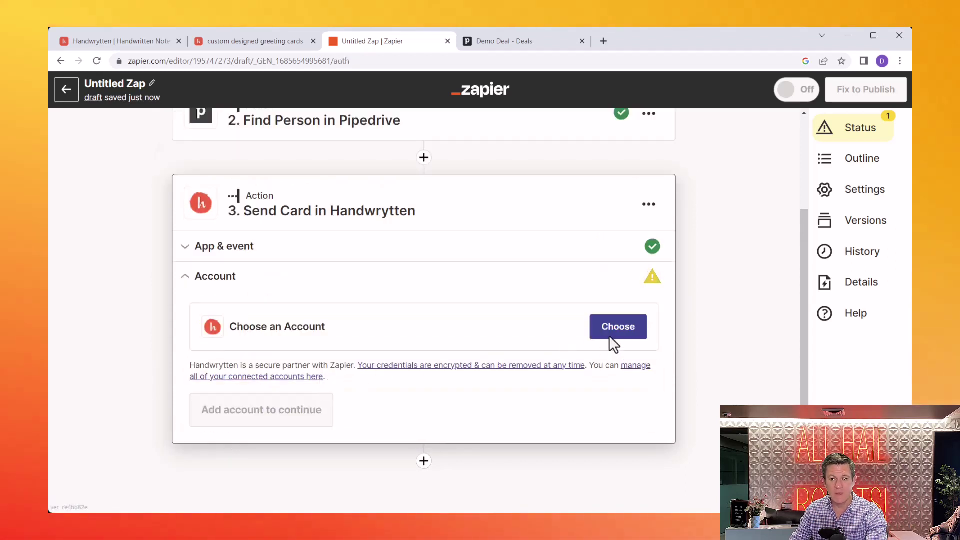
pyautogui.click(635, 337)
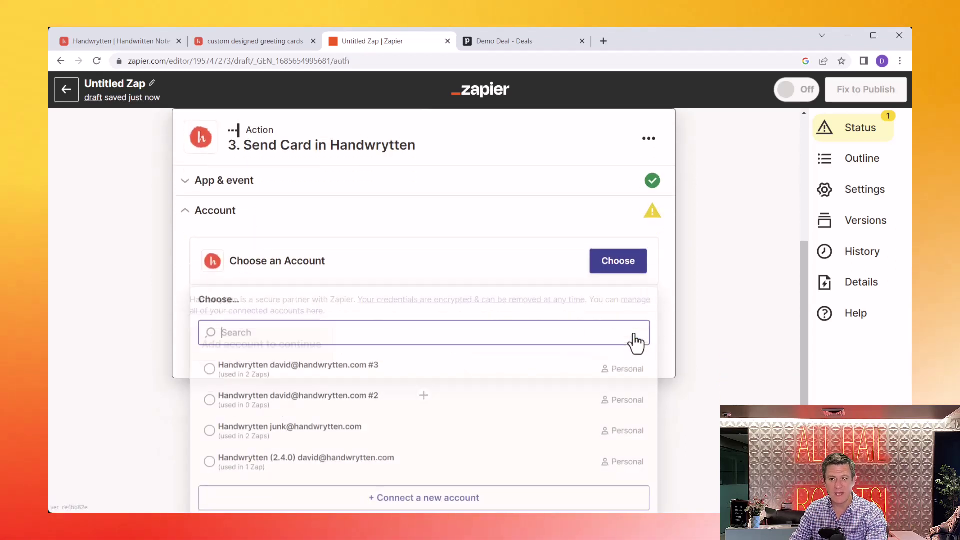
pyautogui.click(284, 472)
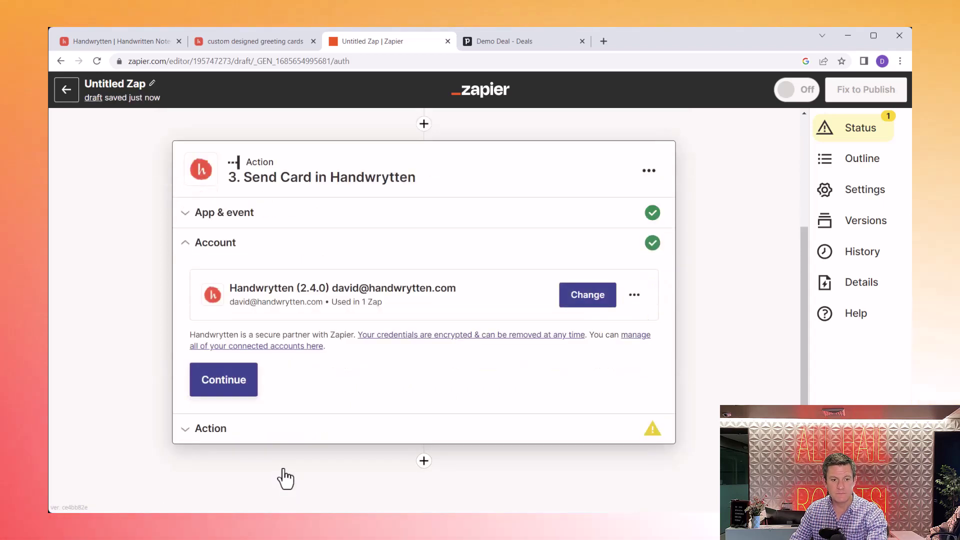
pyautogui.click(223, 381)
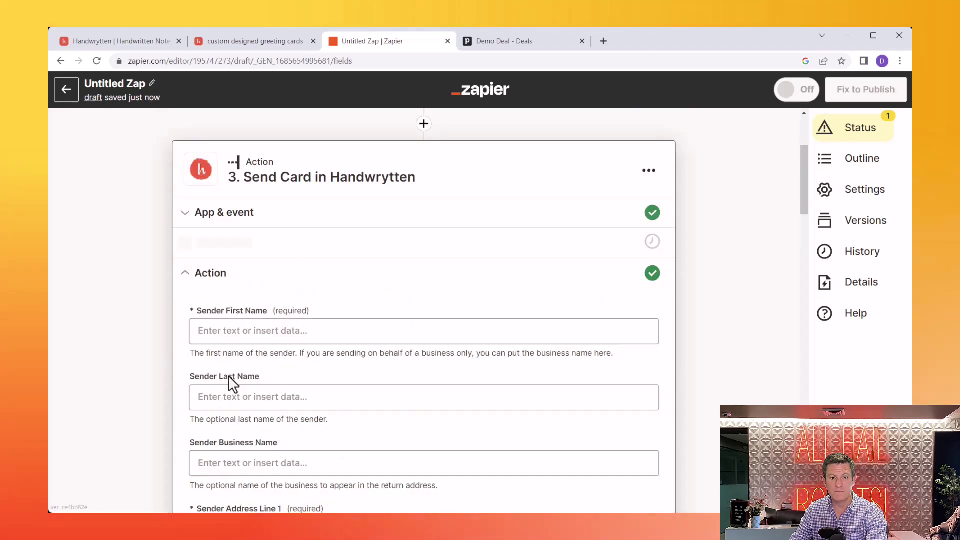
# Step: Enter the sender's first and last name and the business name SenderCo
pyautogui.click(269, 331)
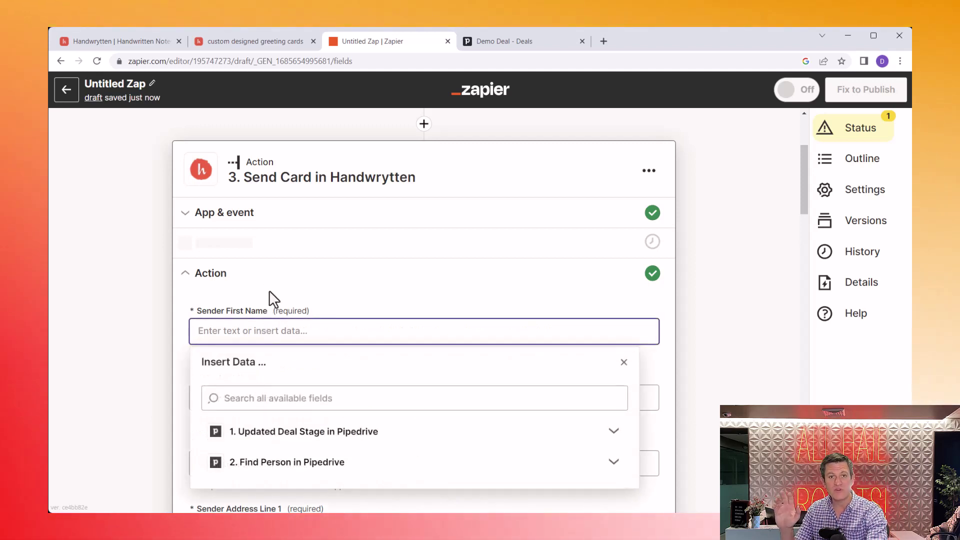
pyautogui.write('Je')
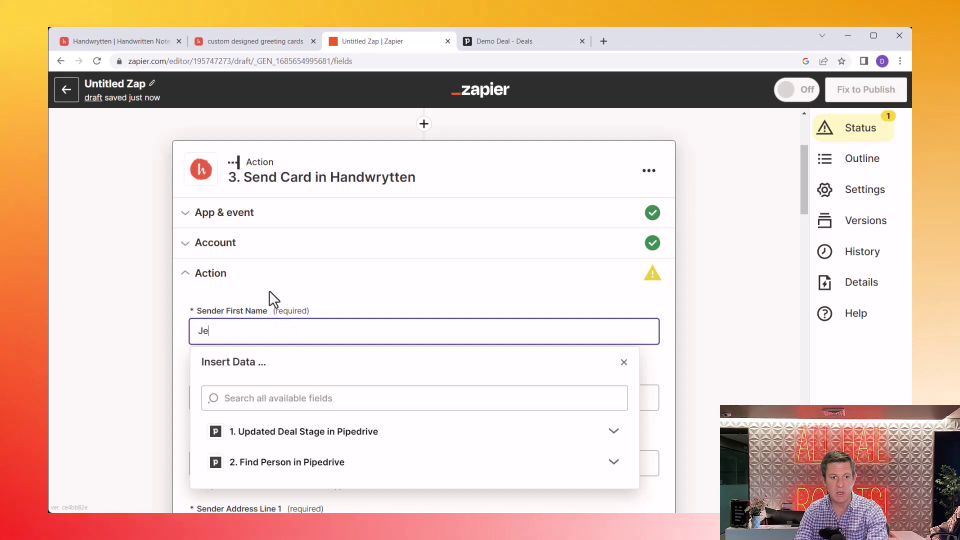
pyautogui.press('BackSpace')
pyautogui.write('oe')
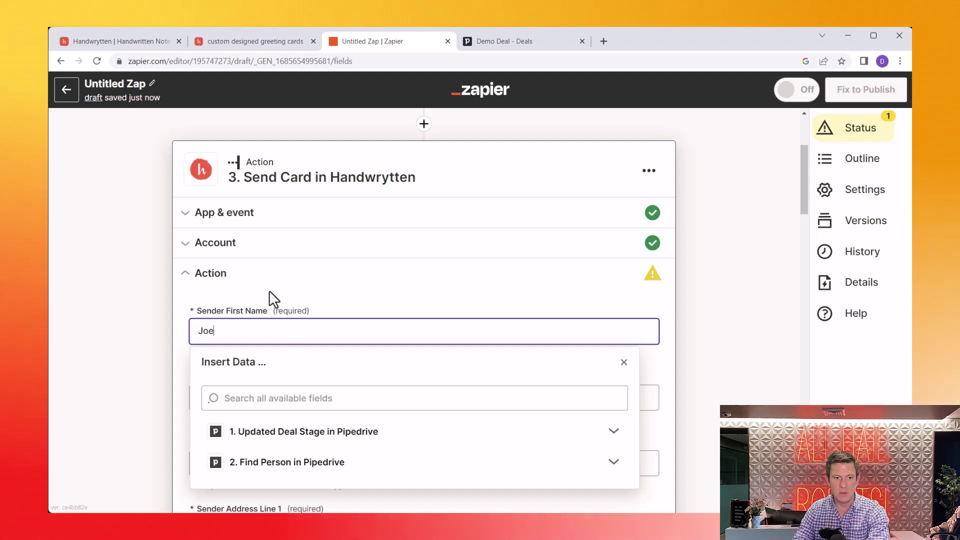
pyautogui.click(268, 396)
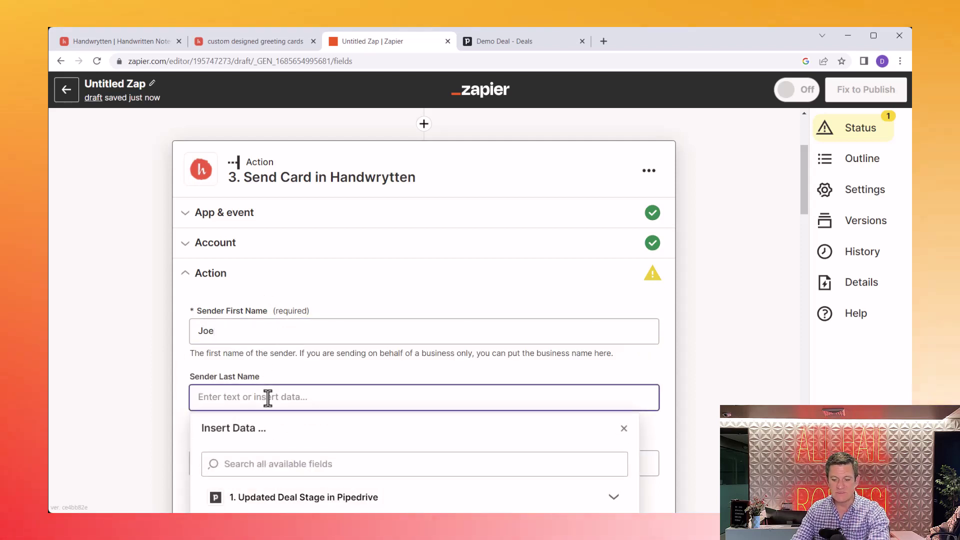
pyautogui.write('Sender')
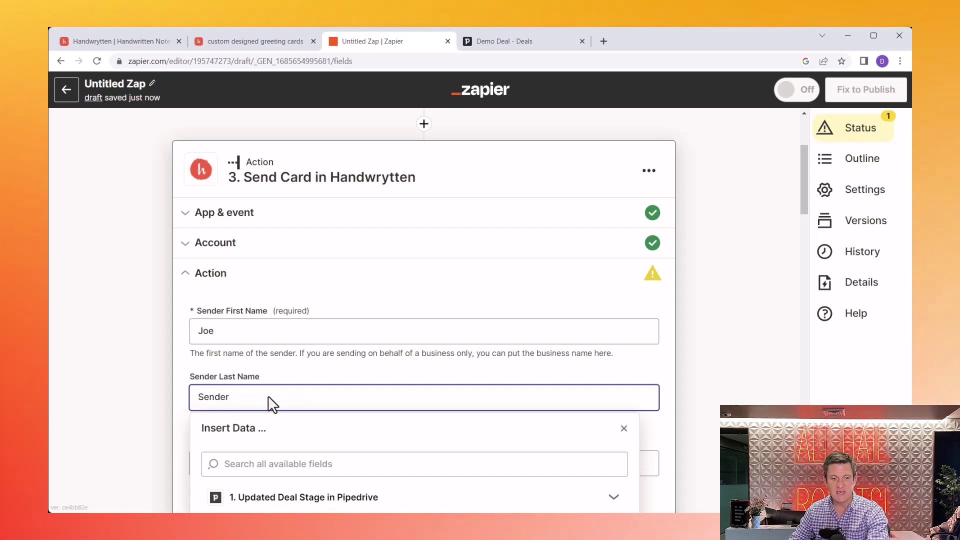
pyautogui.click(274, 360)
pyautogui.click(219, 464)
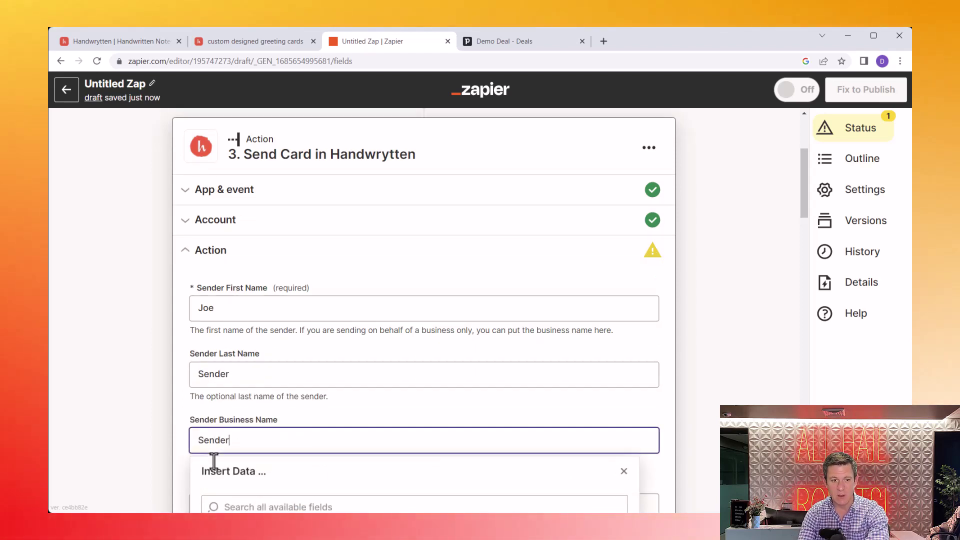
pyautogui.write('SenderCo')
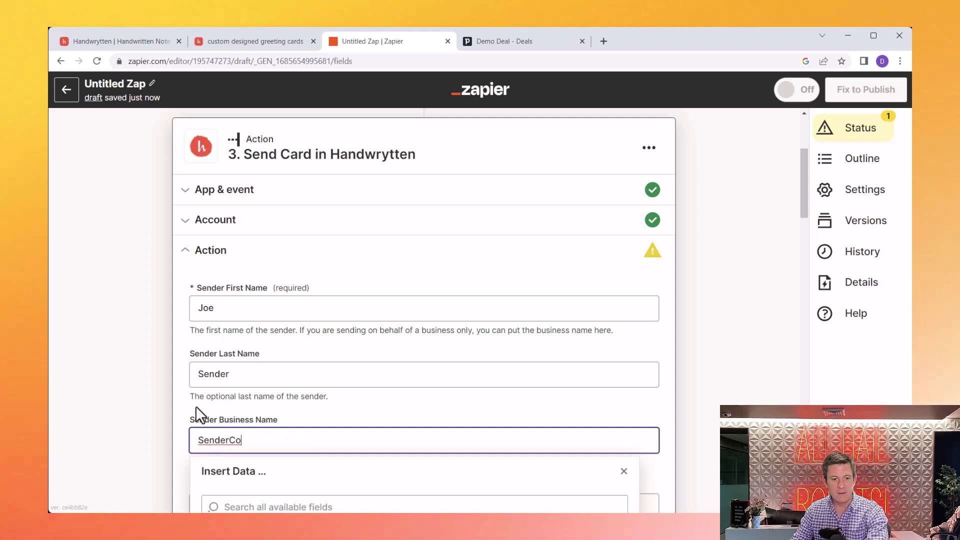
pyautogui.click(196, 408)
# Step: Fill in the sender's street address, suite, city and state
pyautogui.scroll(-3, 197, 412)
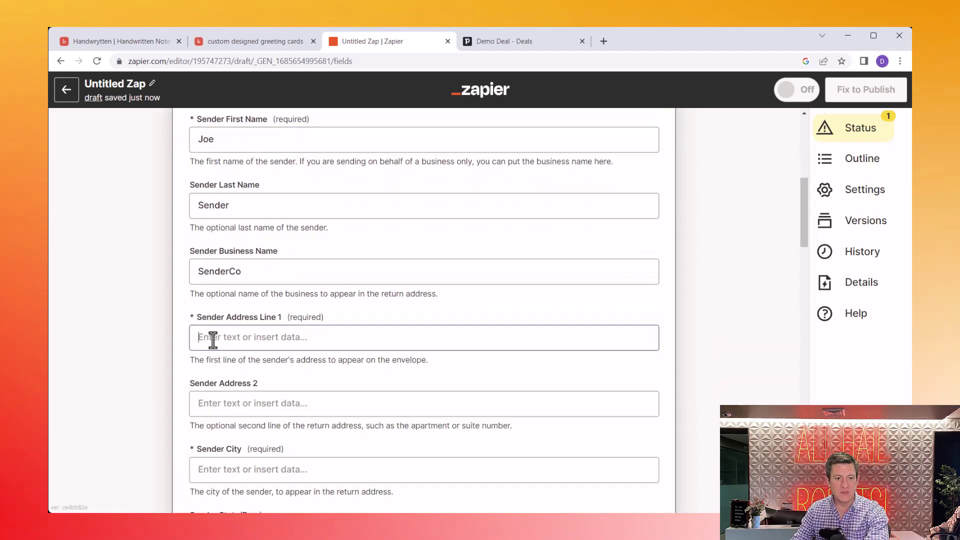
pyautogui.click(212, 340)
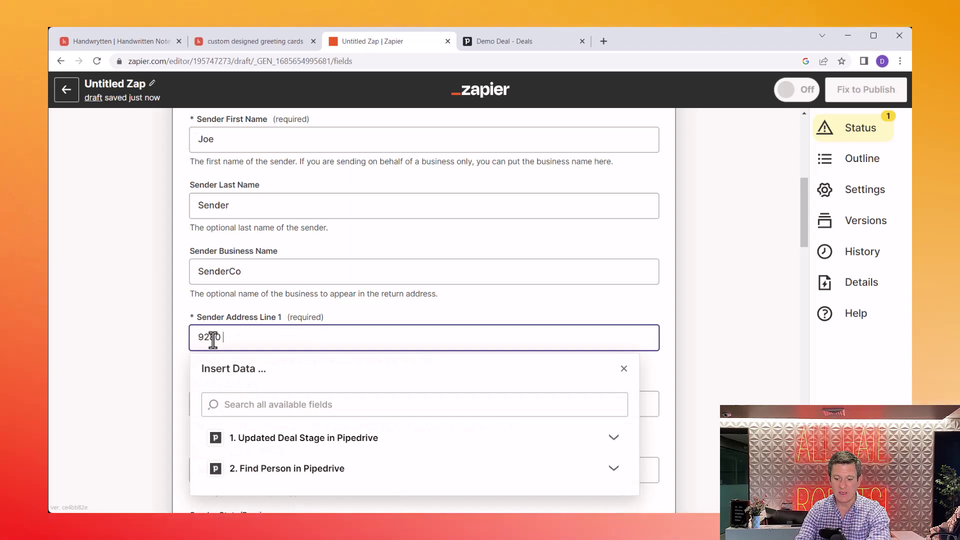
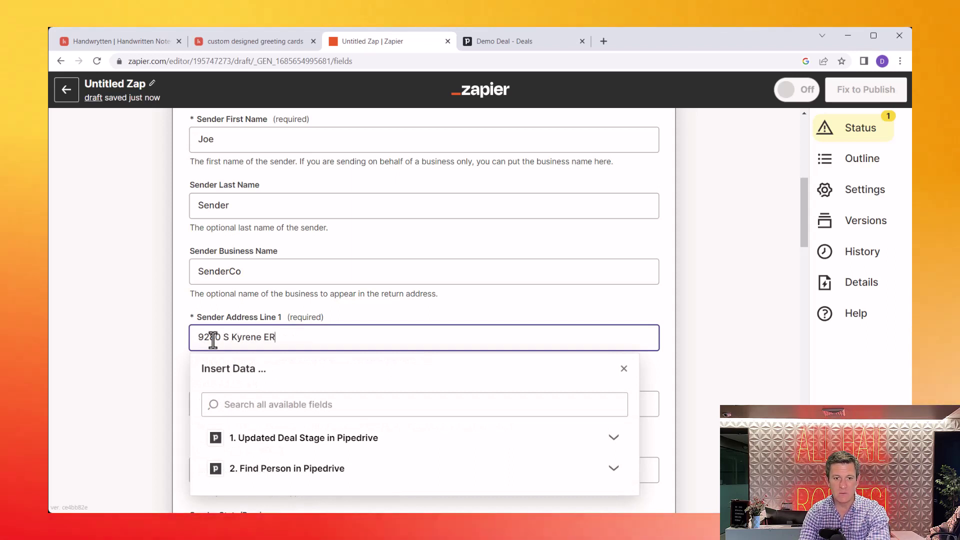
pyautogui.click(257, 313)
pyautogui.click(301, 403)
pyautogui.write('S')
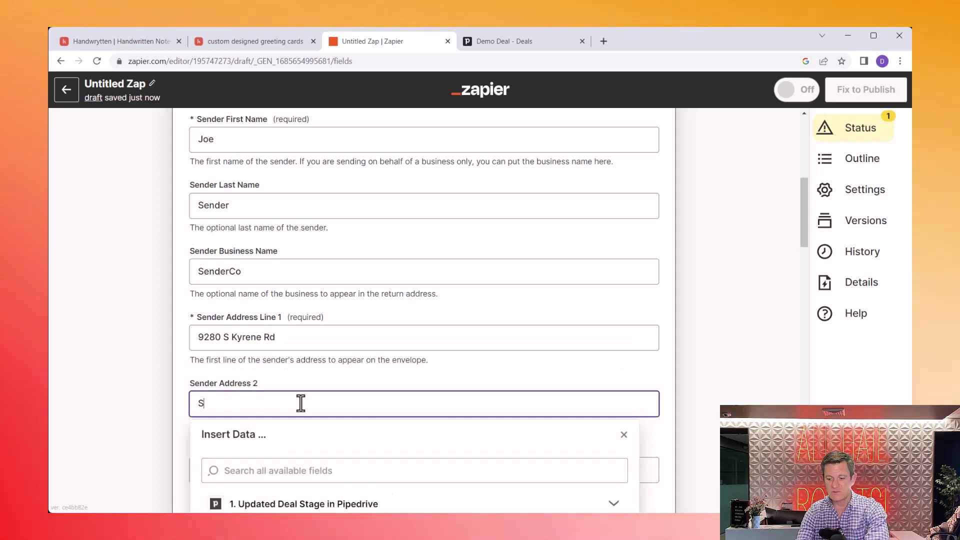
pyautogui.write('uite 134')
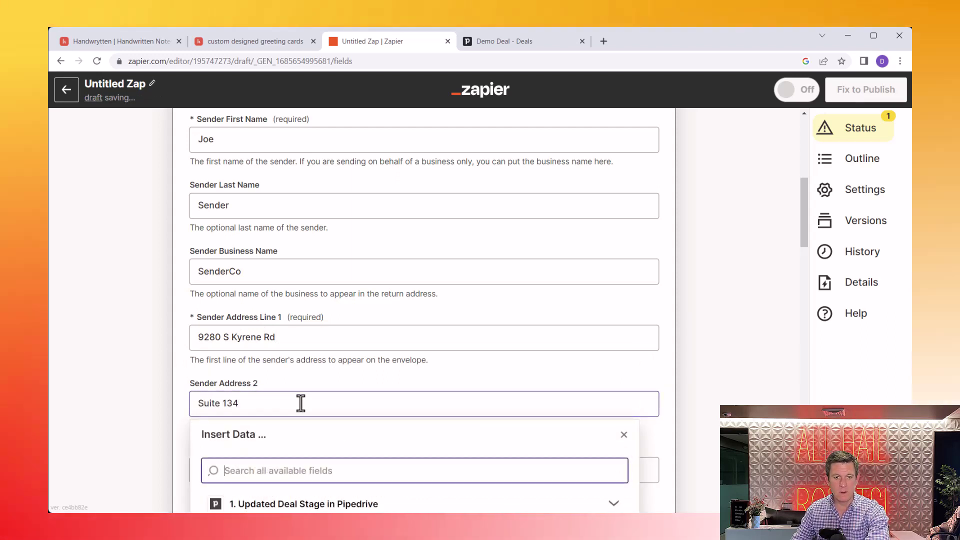
pyautogui.click(311, 388)
pyautogui.click(295, 459)
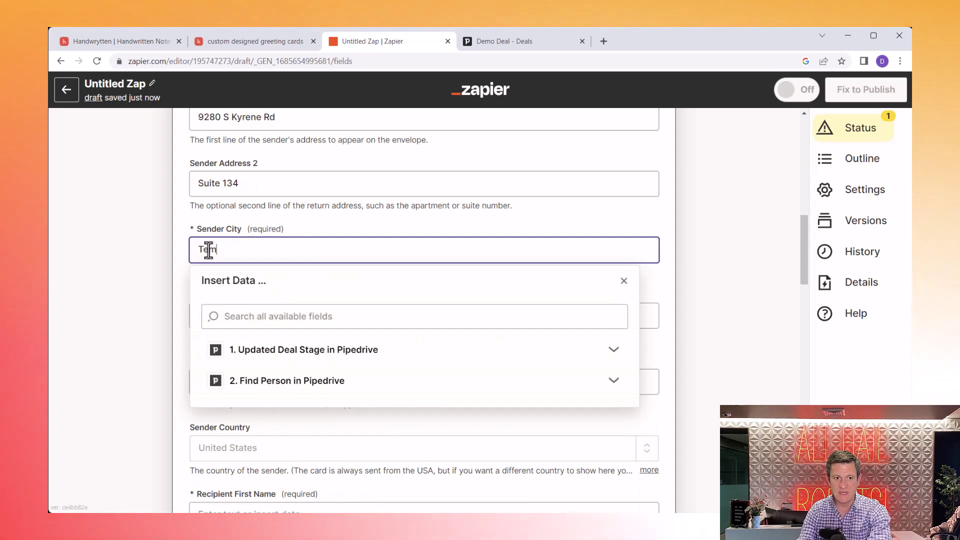
pyautogui.click(221, 231)
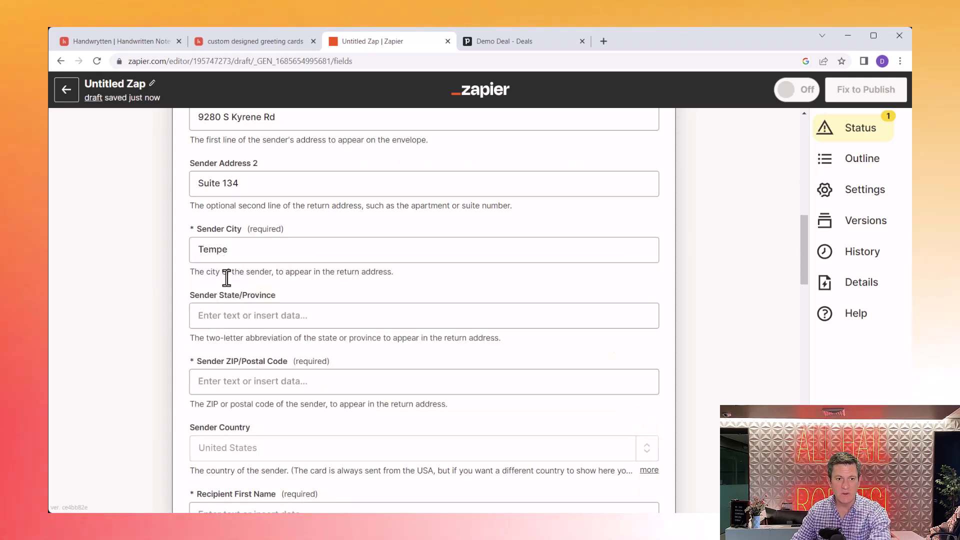
pyautogui.click(232, 315)
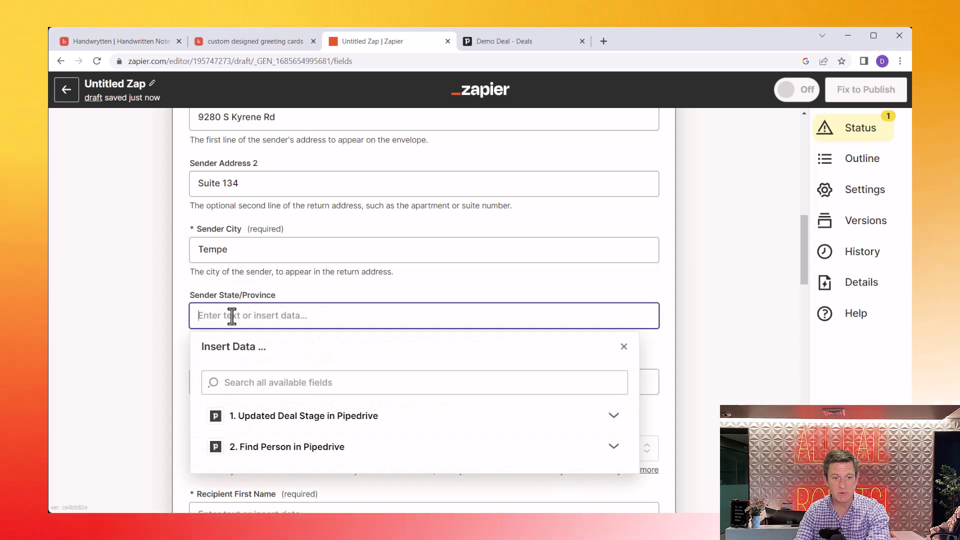
pyautogui.write('AZ')
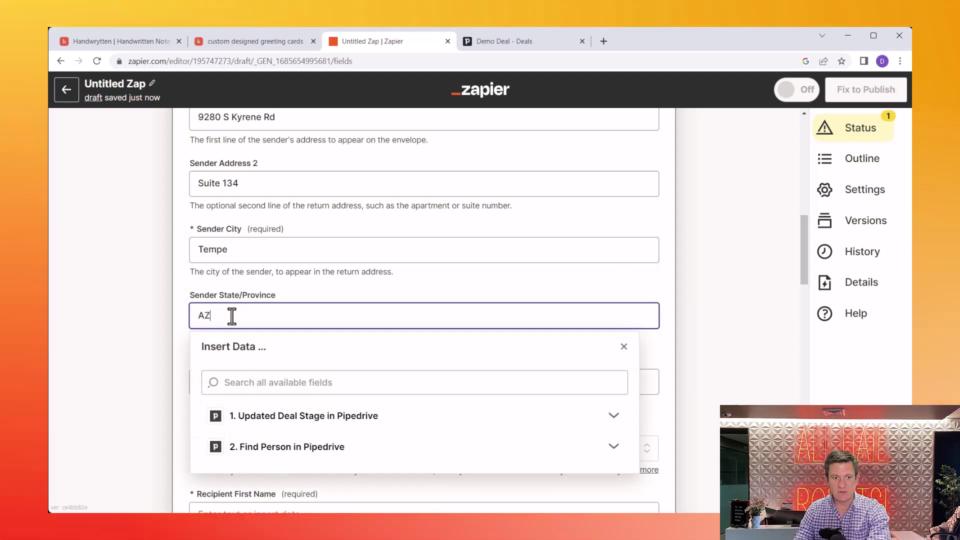
pyautogui.click(247, 298)
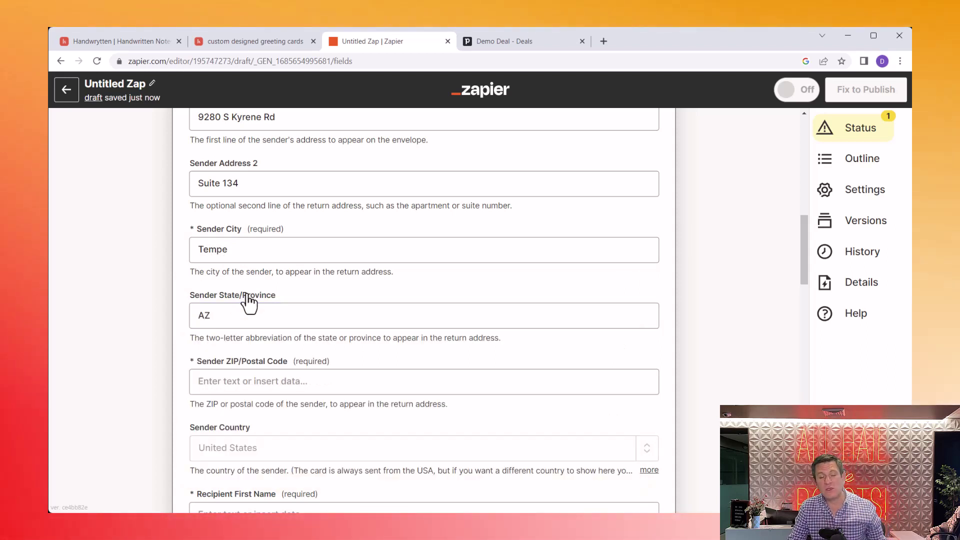
# Step: Move to the recipient section and open Recipient First Name's Insert Data choices
pyautogui.scroll(1, 249, 332)
pyautogui.scroll(5, 250, 337)
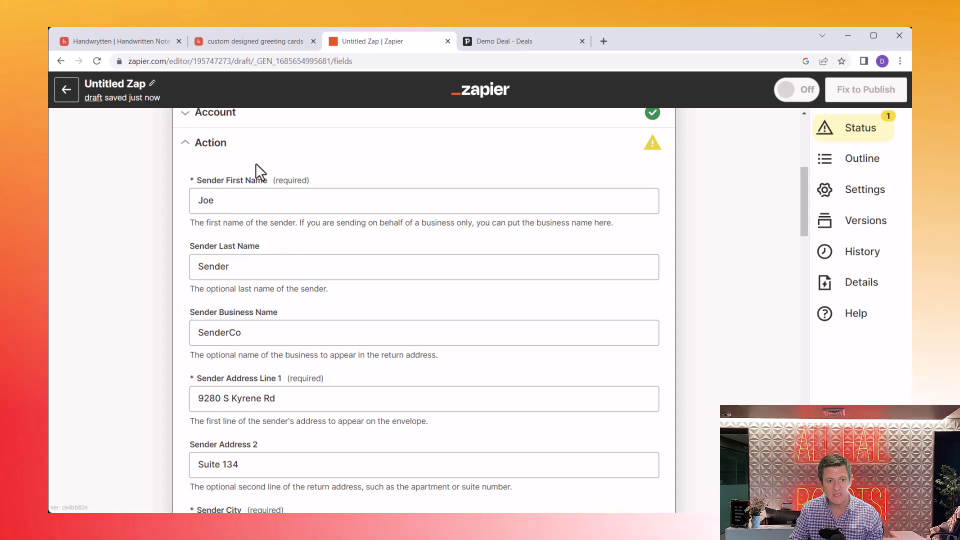
pyautogui.scroll(-1, 256, 167)
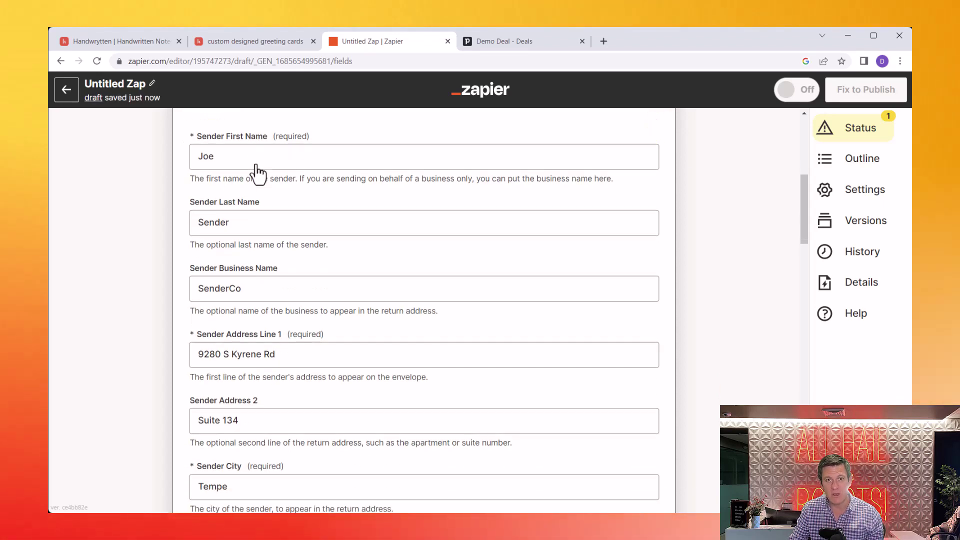
pyautogui.scroll(-12, 256, 165)
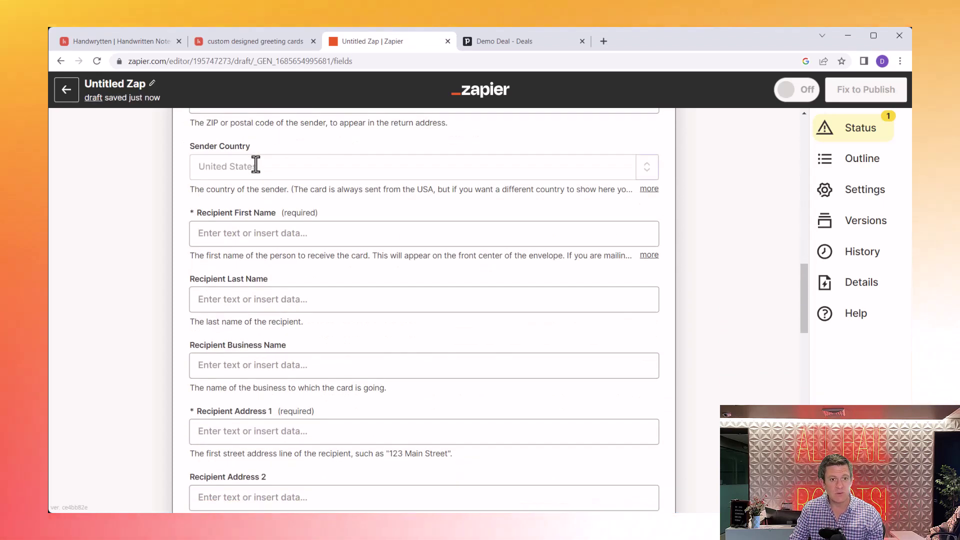
pyautogui.click(233, 238)
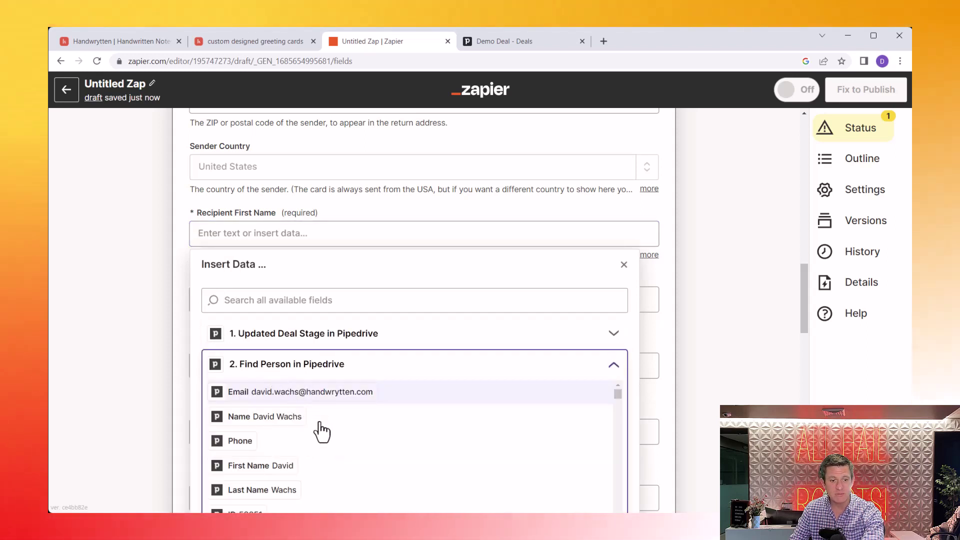
# Step: Map recipient first and last names to Find Person's First Name and Last Name
pyautogui.scroll(-2, 321, 431)
pyautogui.scroll(1, 322, 432)
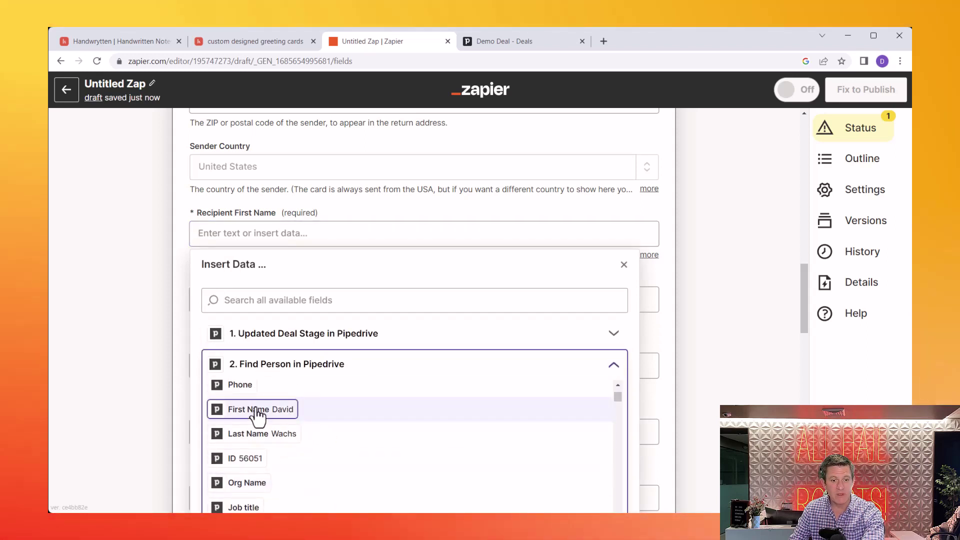
pyautogui.click(258, 415)
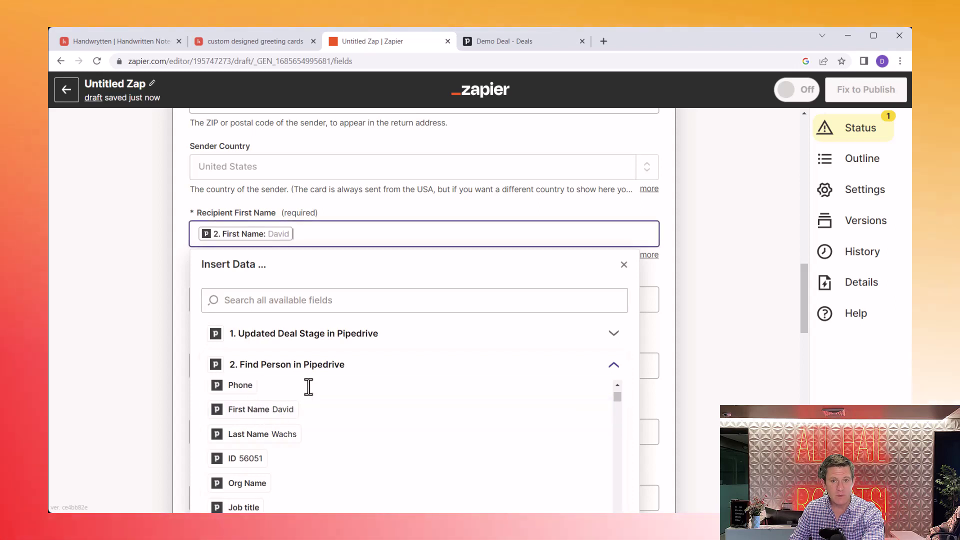
pyautogui.click(431, 298)
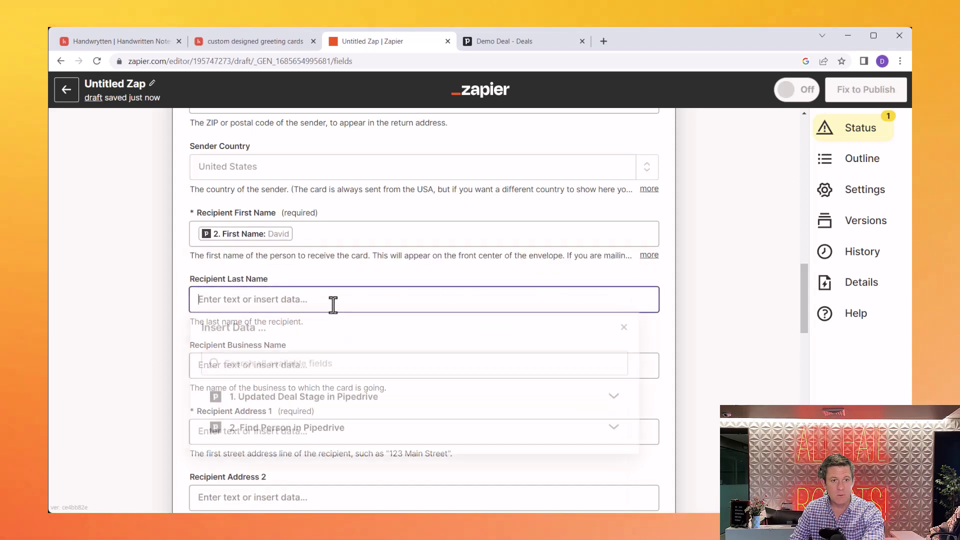
pyautogui.click(298, 440)
pyautogui.scroll(-5, 300, 446)
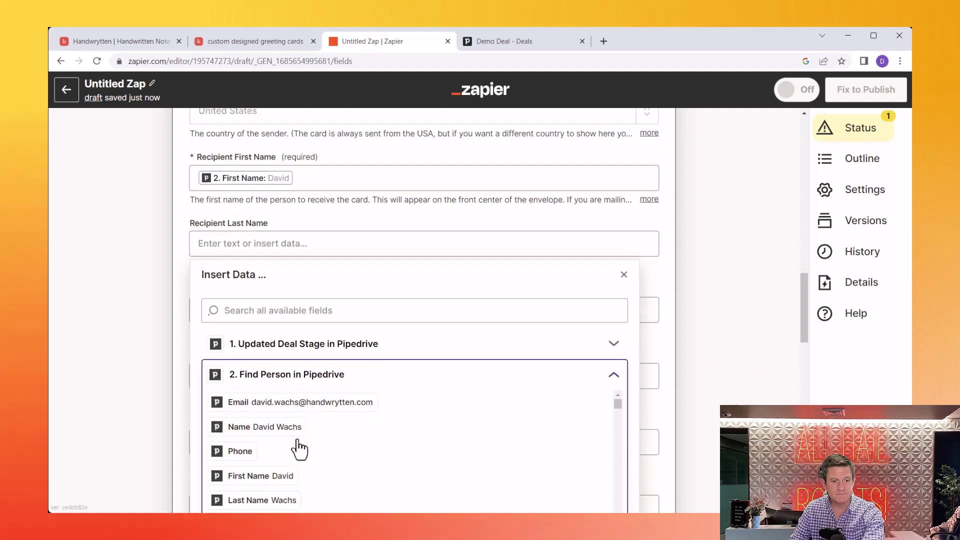
pyautogui.click(286, 314)
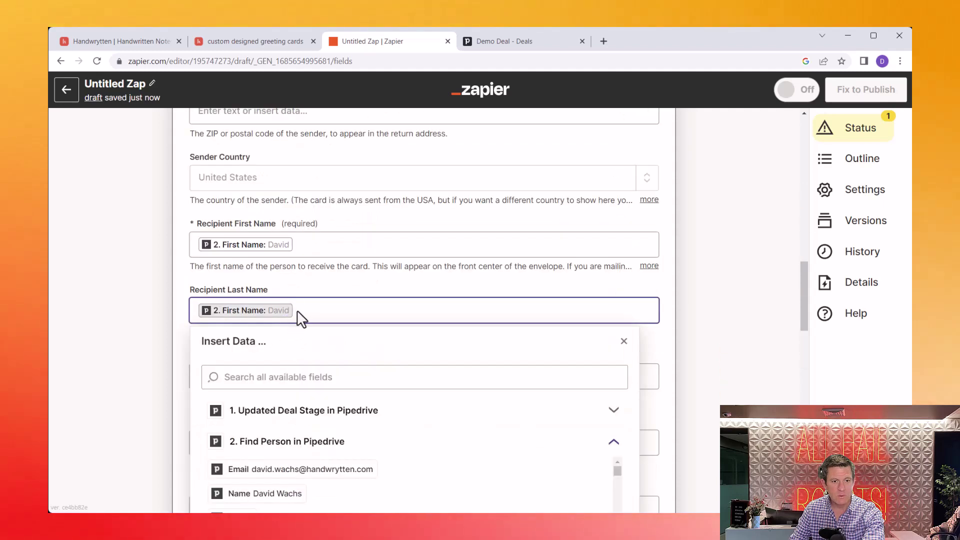
pyautogui.press('BackSpace')
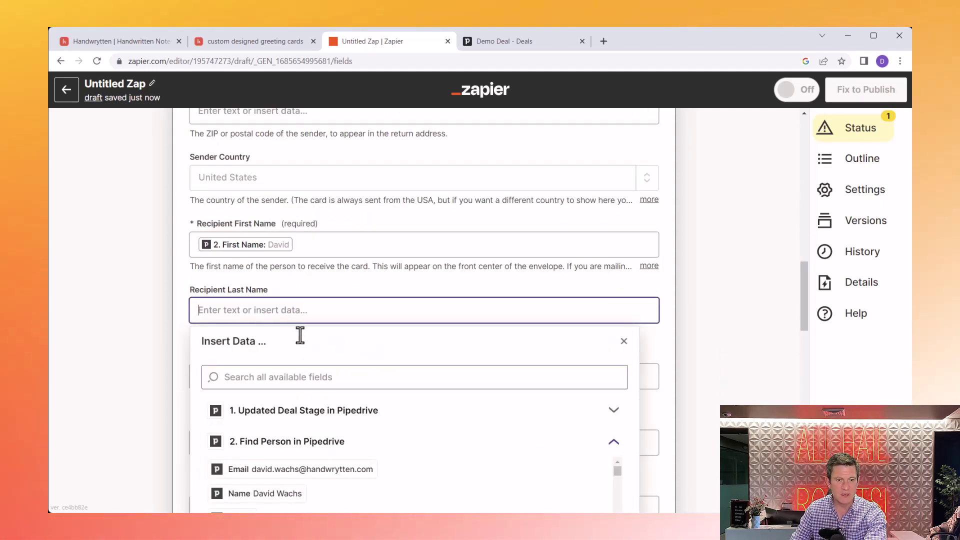
pyautogui.click(305, 375)
pyautogui.write('last')
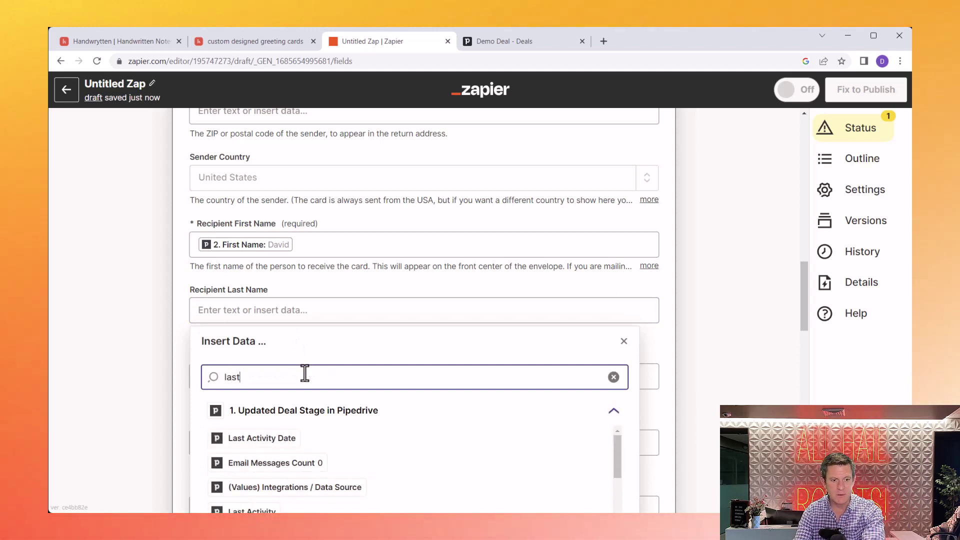
pyautogui.write('n')
pyautogui.press('BackSpace')
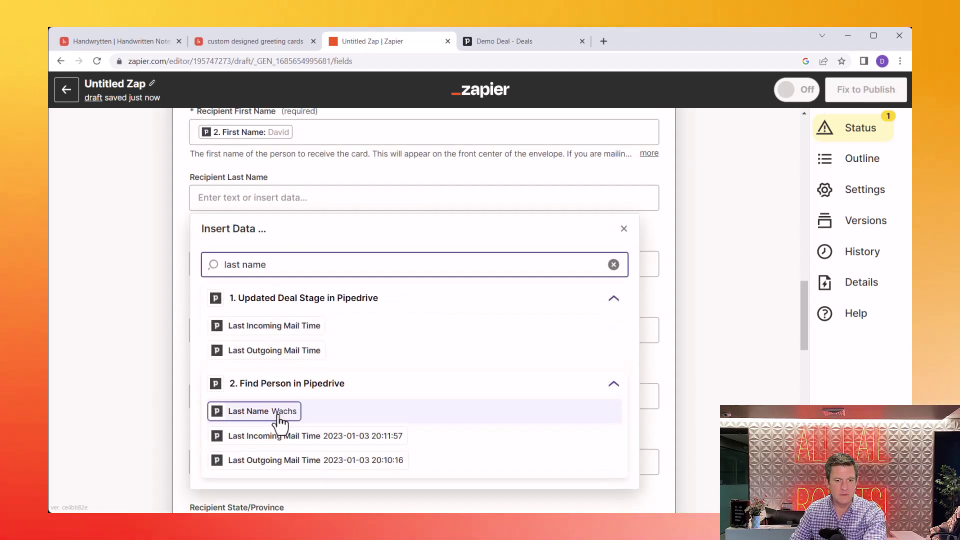
pyautogui.click(278, 414)
# Step: Map the recipient business name to Find Person's Org Name
pyautogui.click(665, 221)
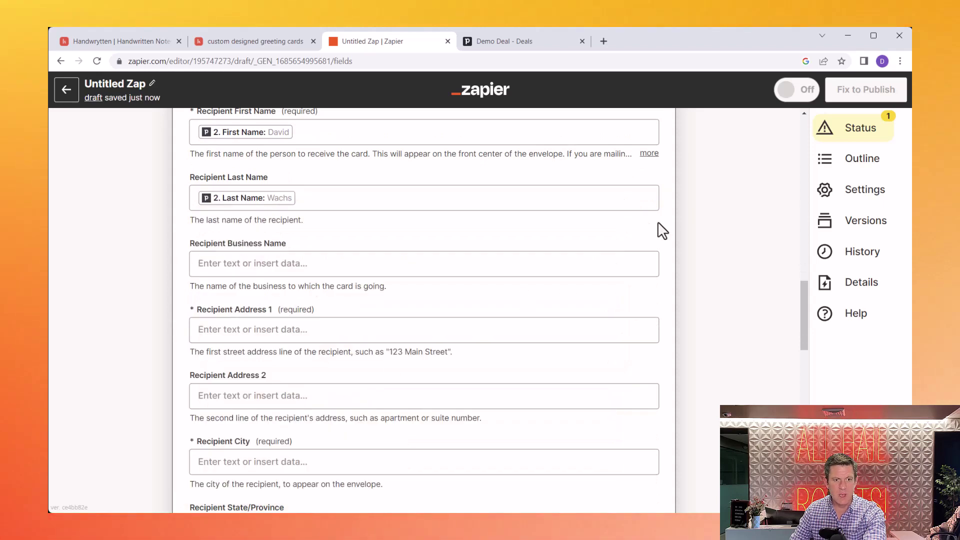
pyautogui.click(422, 264)
pyautogui.click(312, 400)
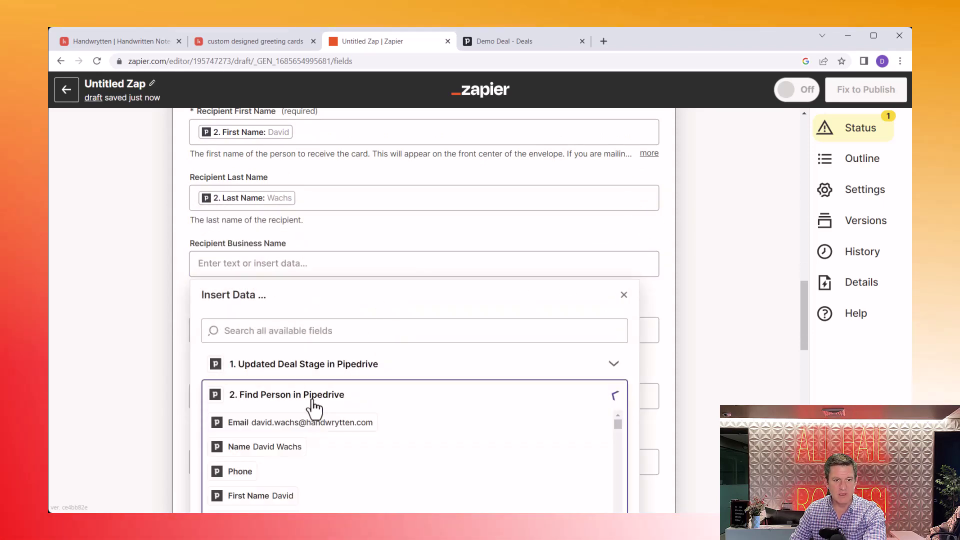
pyautogui.scroll(-5, 310, 349)
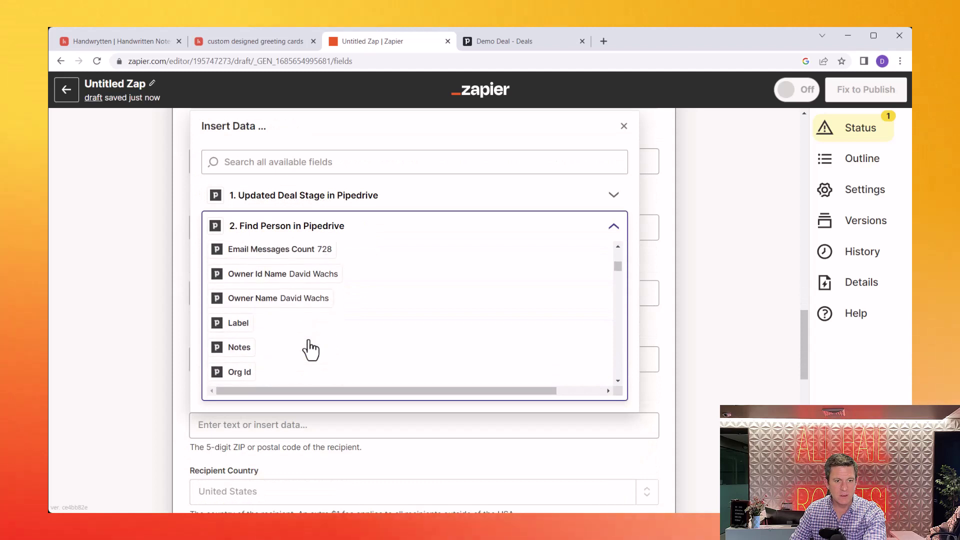
pyautogui.scroll(3, 310, 349)
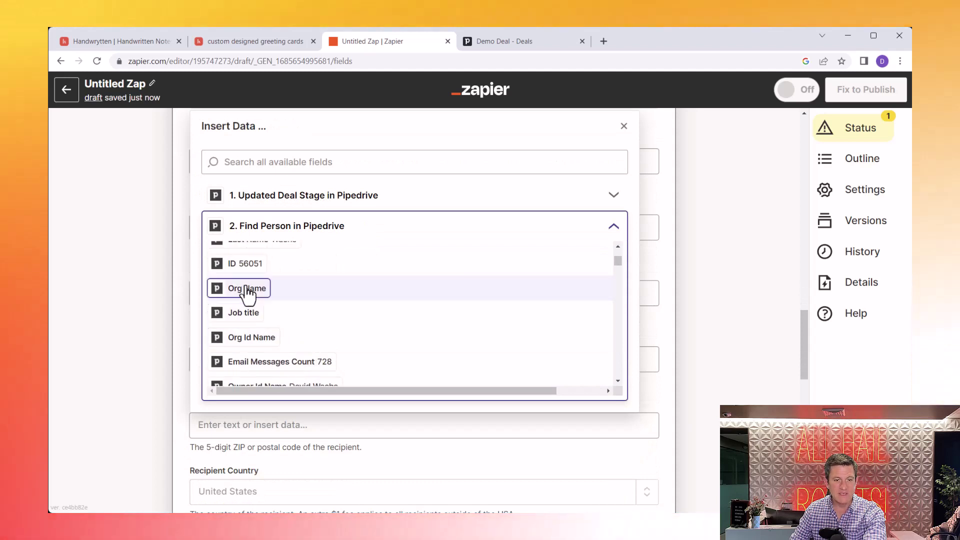
pyautogui.click(248, 289)
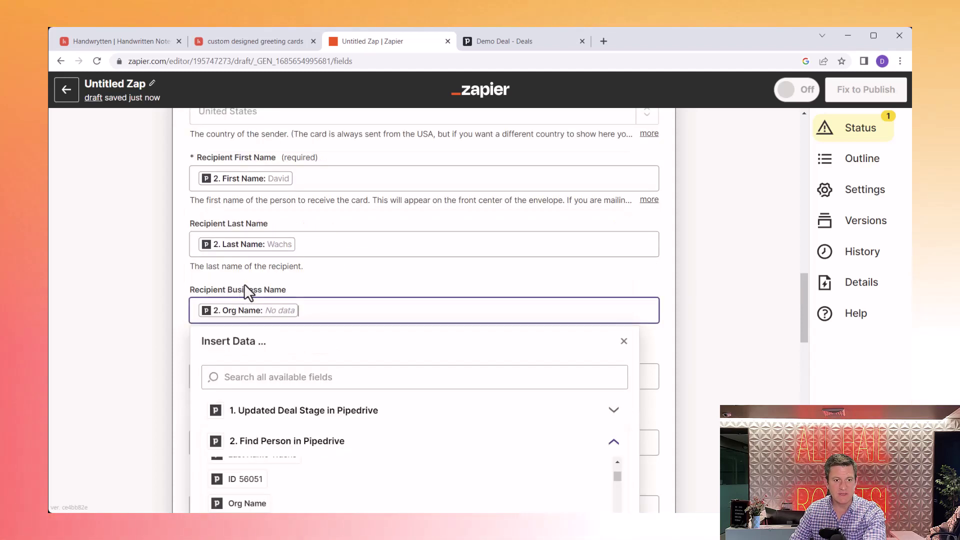
pyautogui.click(180, 276)
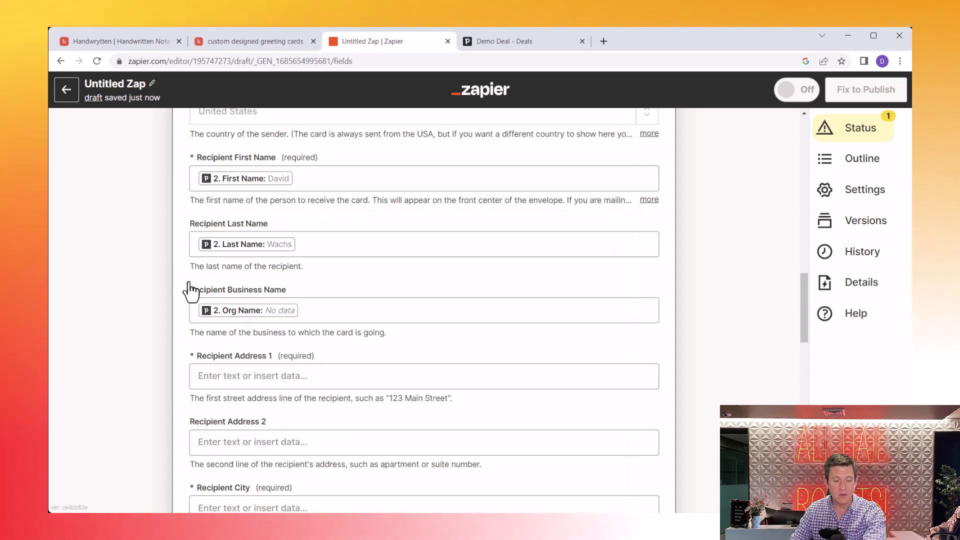
pyautogui.click(285, 379)
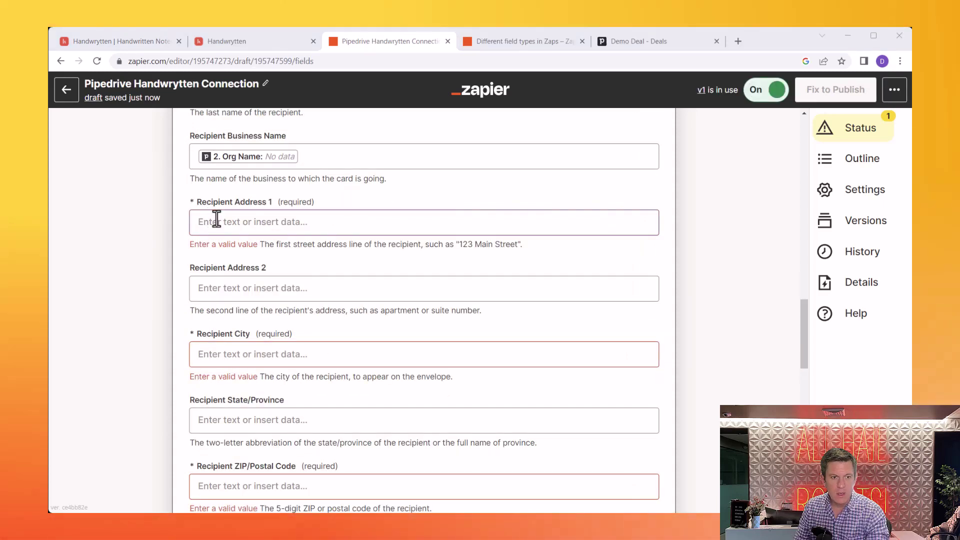
# Step: Map recipient address 1 to Find Person's Address Line 1
pyautogui.click(212, 222)
pyautogui.click(278, 363)
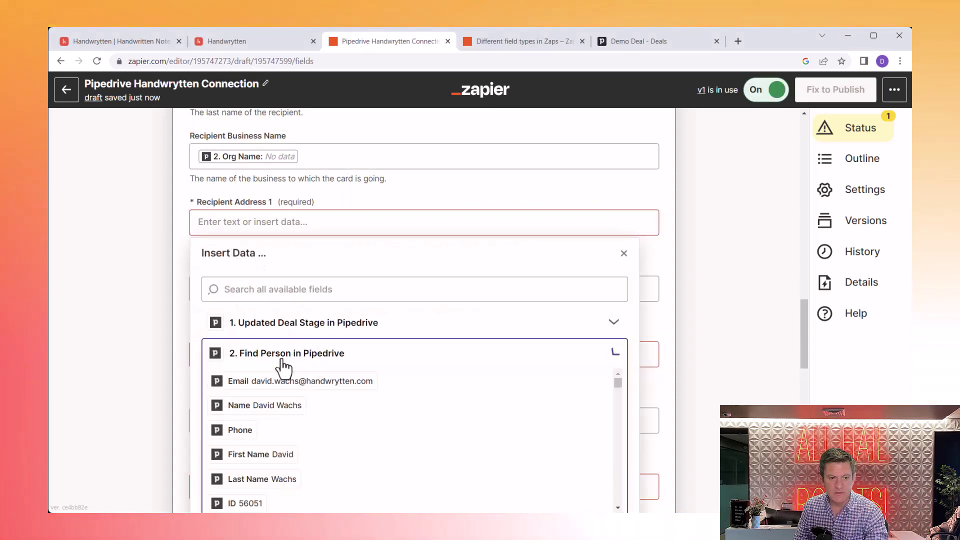
pyautogui.click(304, 284)
pyautogui.write('add')
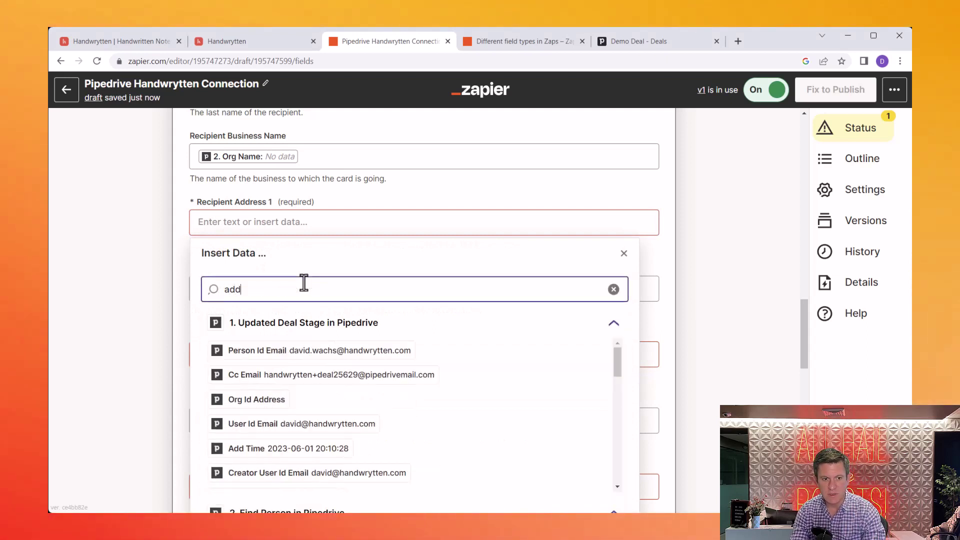
pyautogui.write('ress line')
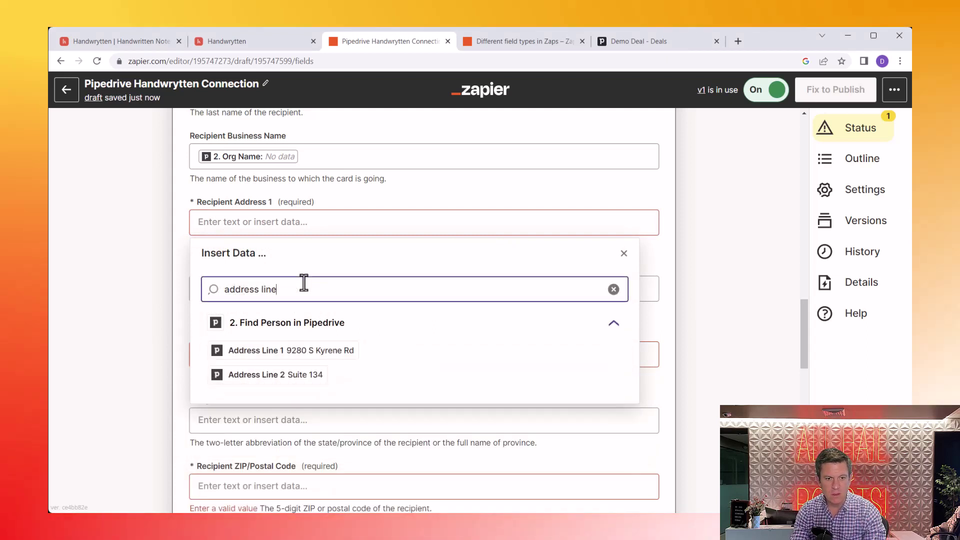
pyautogui.click(306, 351)
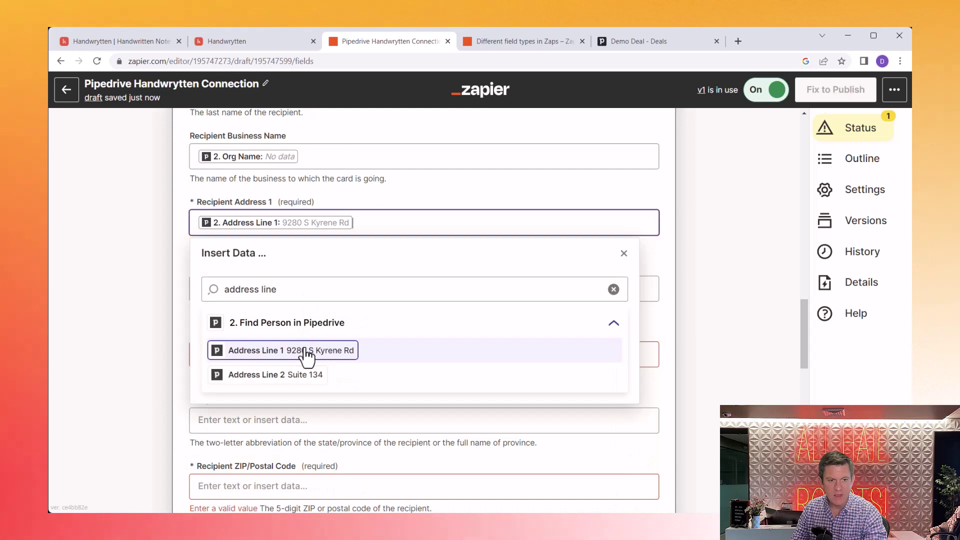
pyautogui.click(183, 300)
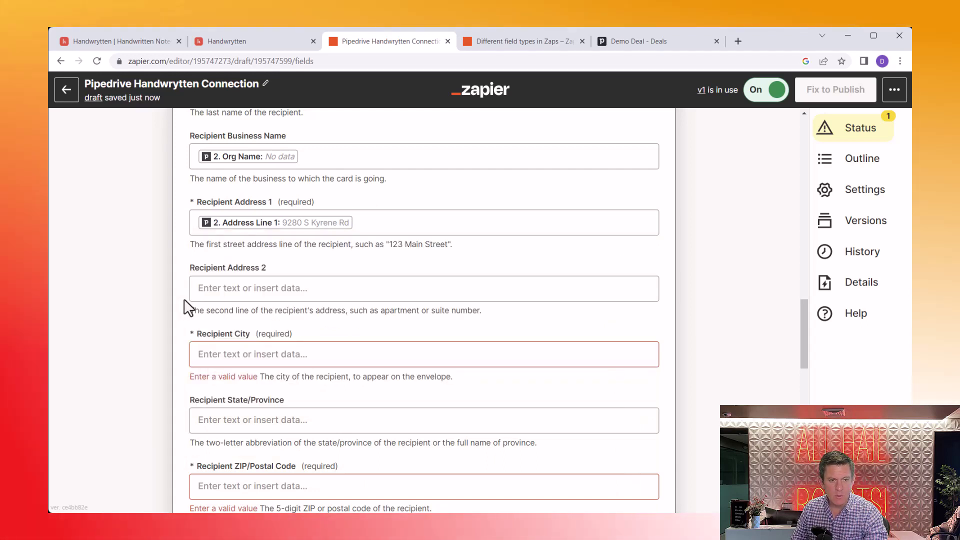
# Step: Map recipient address 2 to Find Person's Address Line 2
pyautogui.click(268, 289)
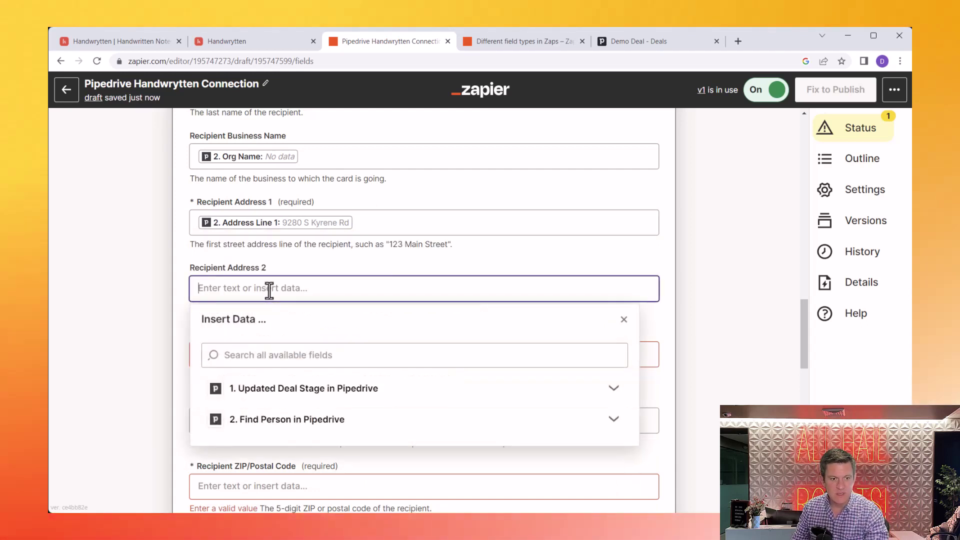
pyautogui.click(295, 356)
pyautogui.write('add')
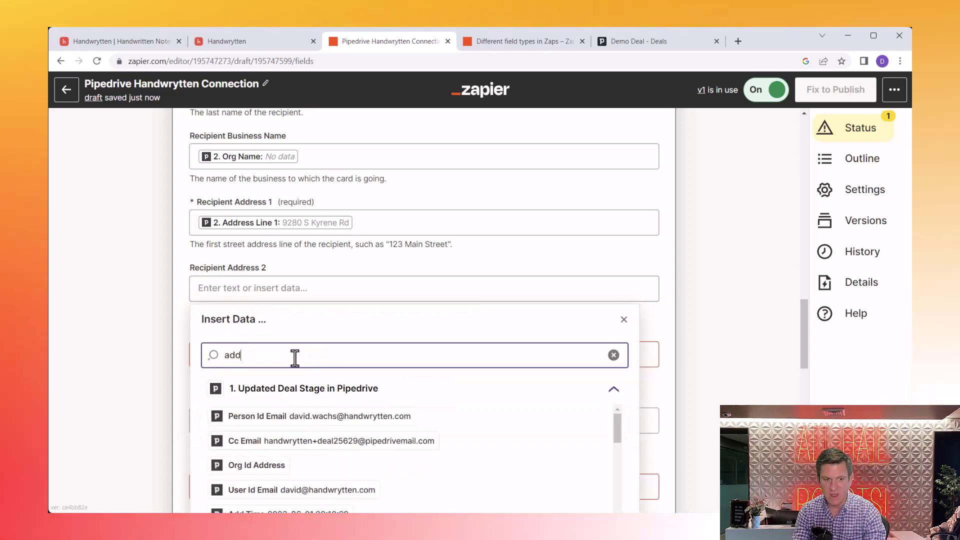
pyautogui.write('ress line')
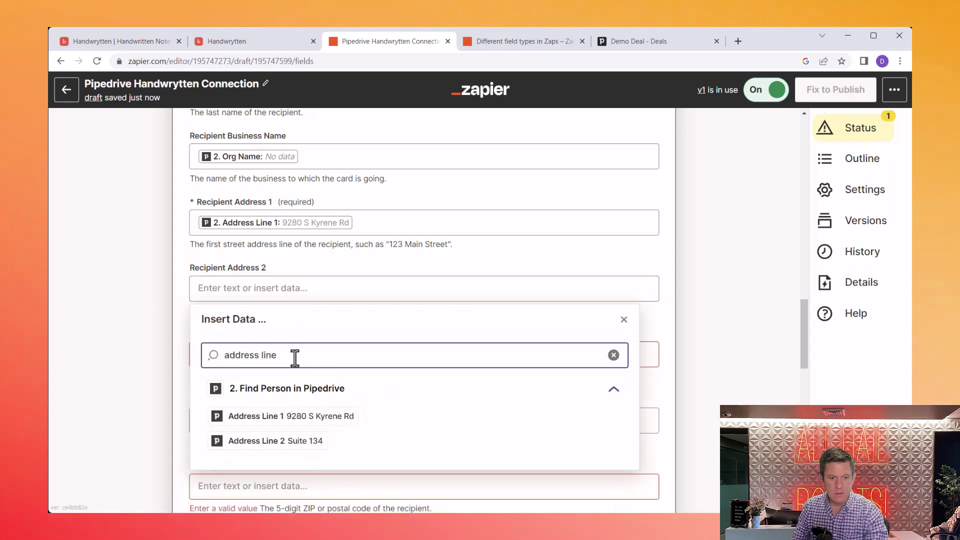
pyautogui.click(260, 430)
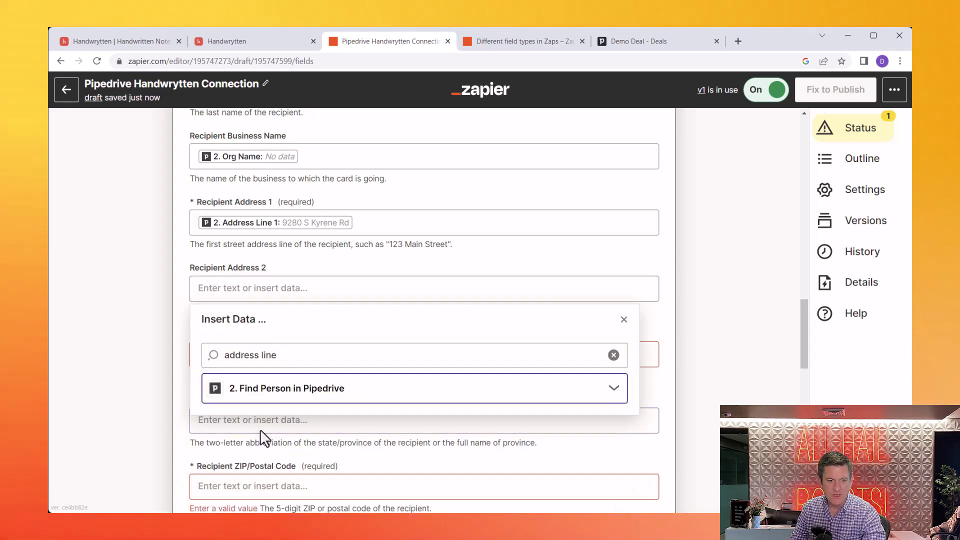
pyautogui.click(340, 400)
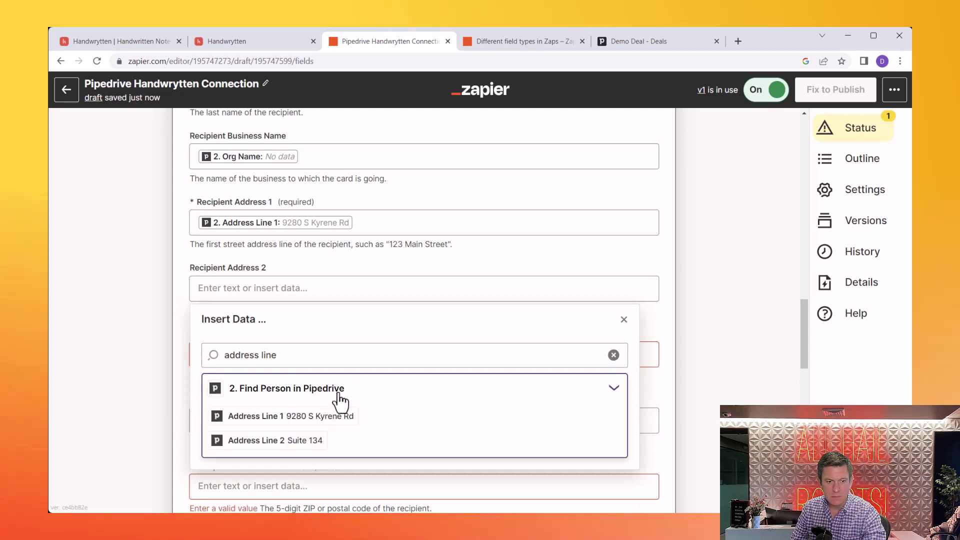
pyautogui.click(280, 441)
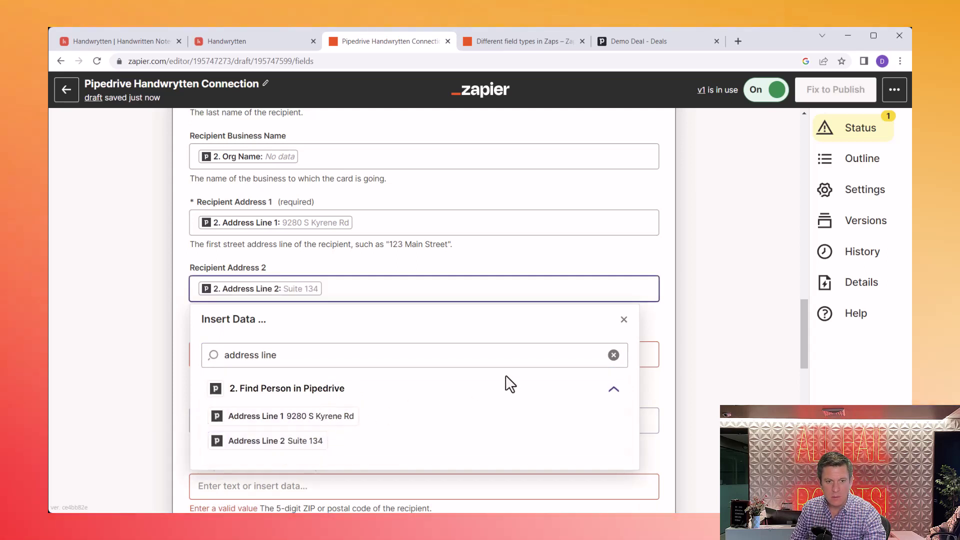
pyautogui.click(669, 331)
# Step: Map the required recipient city to Find Person's City, found by searching 'city'
pyautogui.click(448, 362)
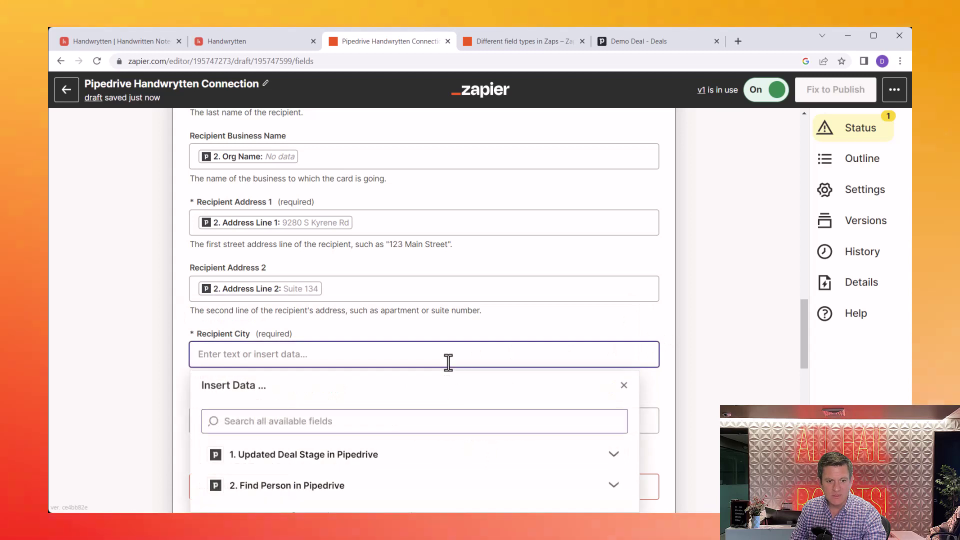
pyautogui.click(295, 486)
pyautogui.click(302, 423)
pyautogui.write('ciry')
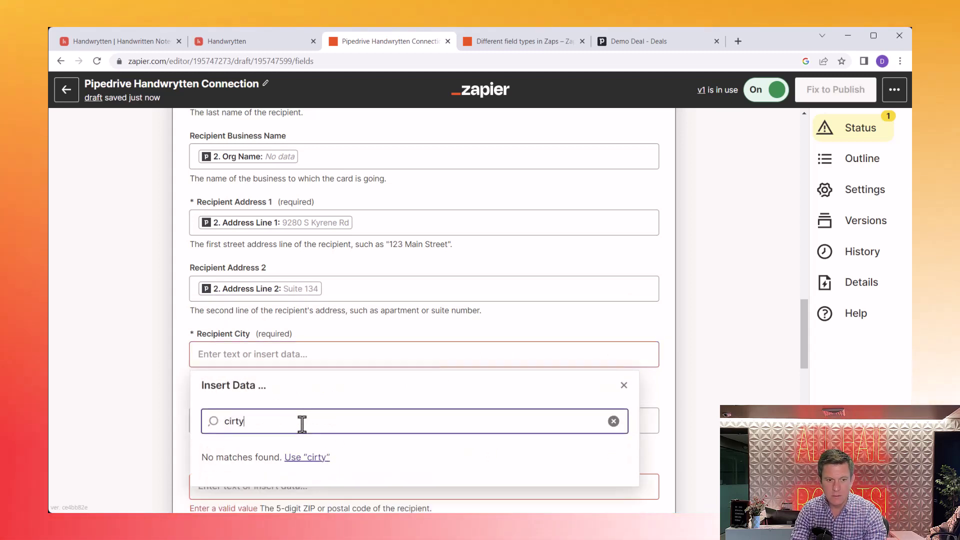
pyautogui.press('BackSpace')
pyautogui.write('t')
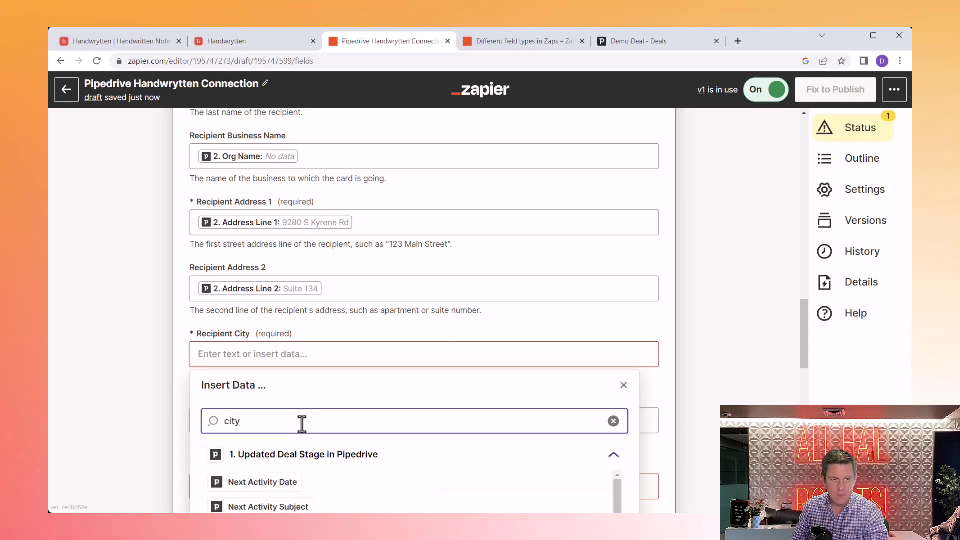
pyautogui.scroll(-8, 302, 423)
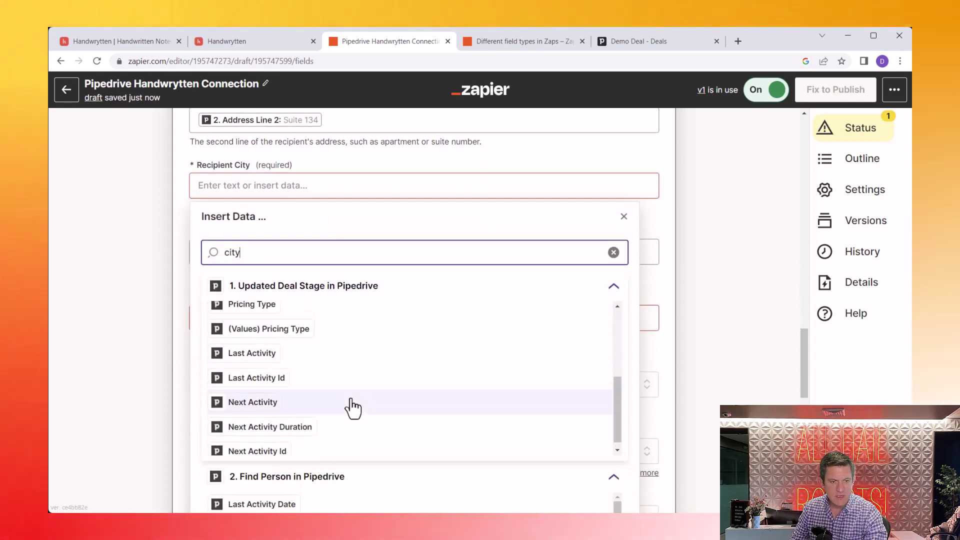
pyautogui.scroll(3, 352, 400)
pyautogui.scroll(-4, 352, 400)
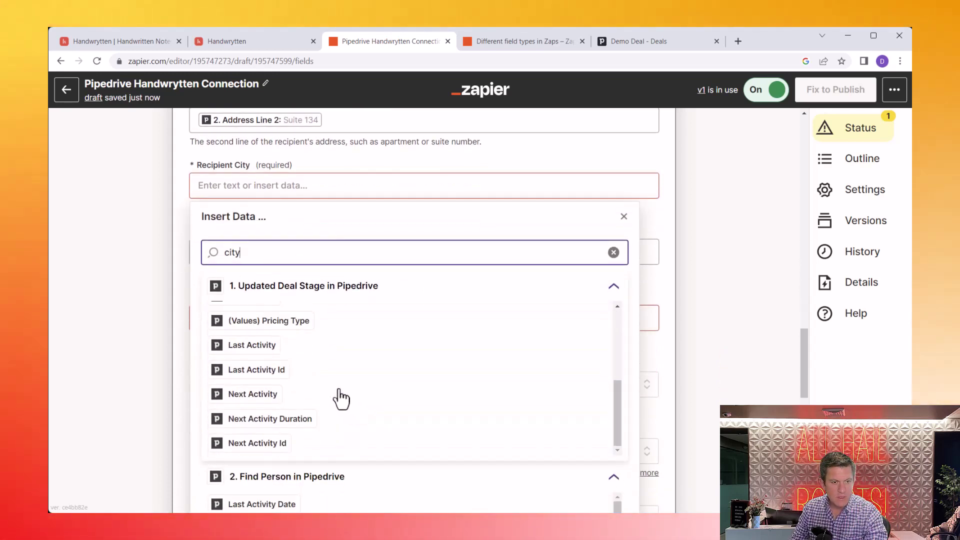
pyautogui.scroll(-4, 342, 399)
pyautogui.scroll(-3, 310, 375)
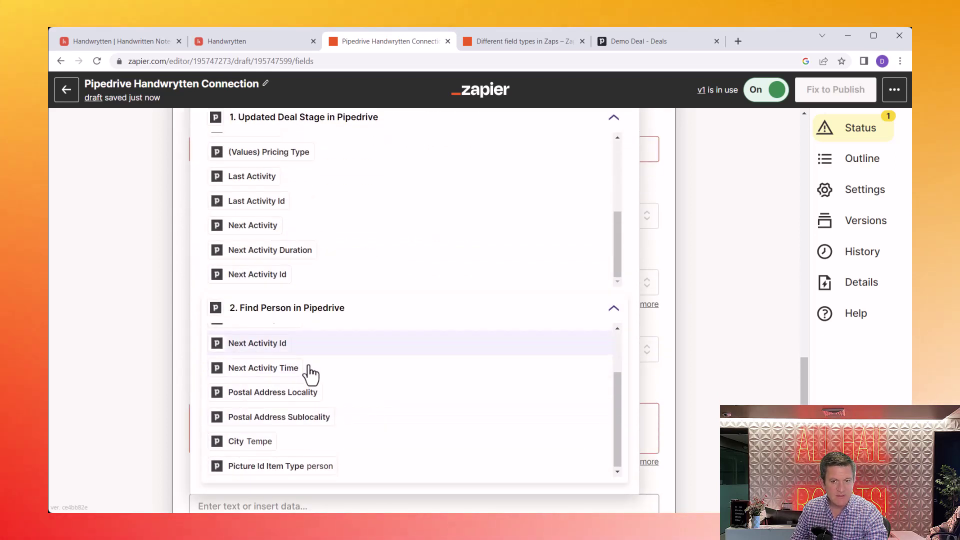
pyautogui.scroll(2, 310, 375)
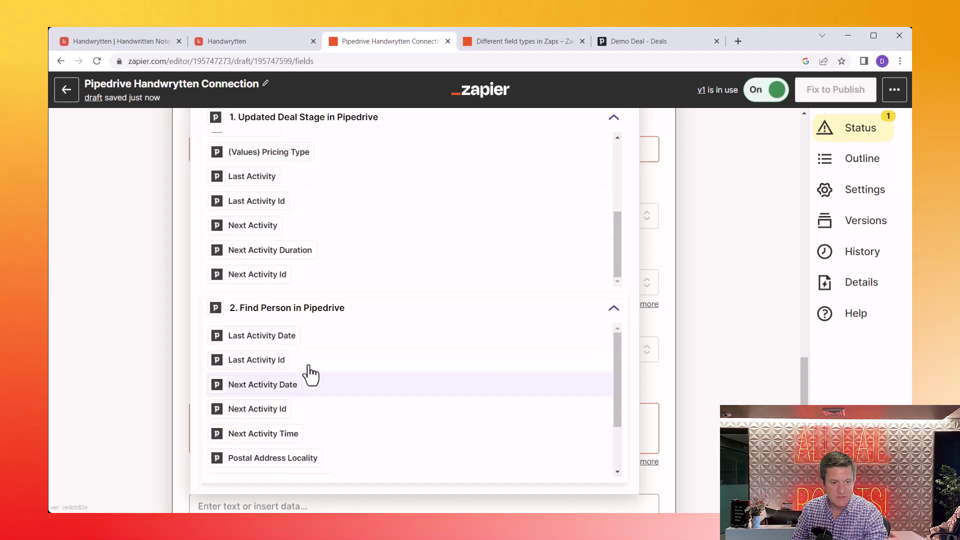
pyautogui.scroll(-2, 311, 375)
pyautogui.click(269, 441)
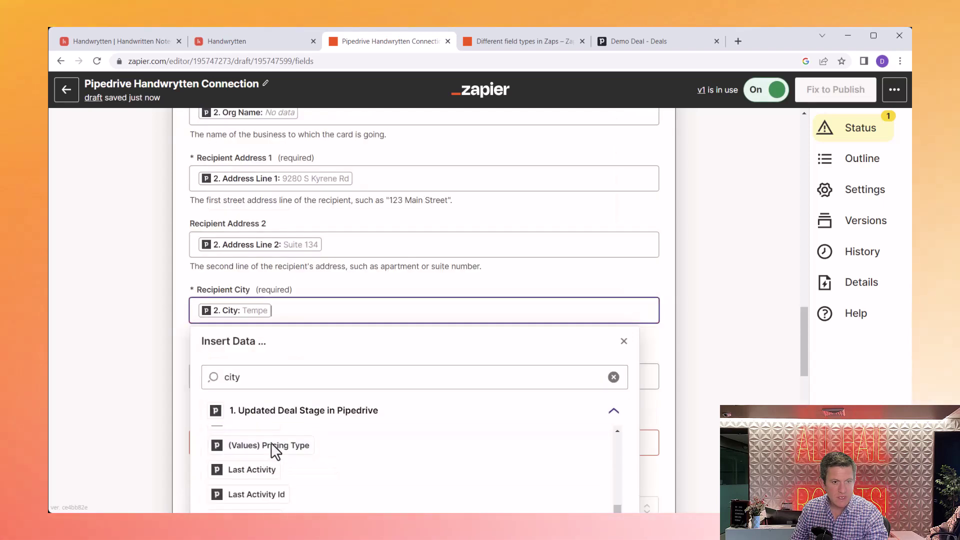
pyautogui.click(666, 339)
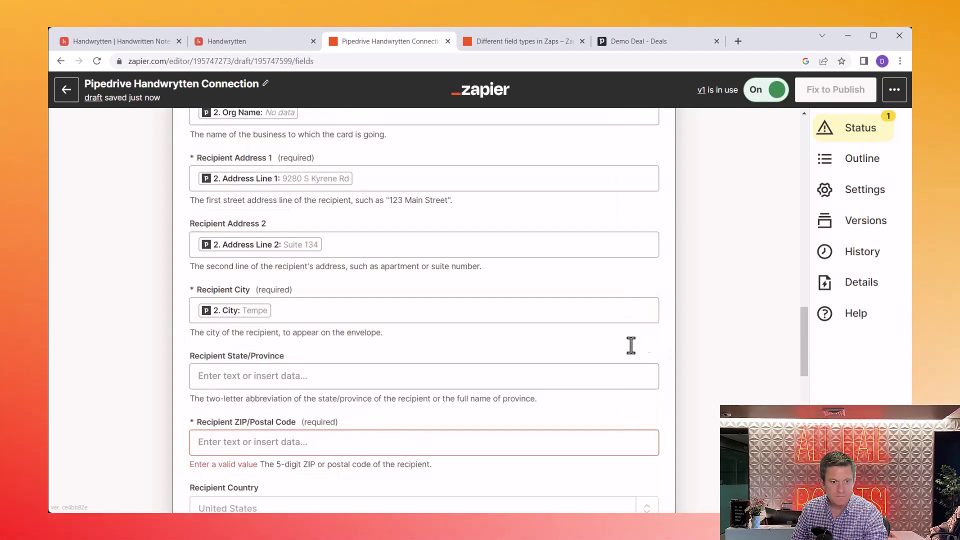
# Step: Search the Find Person fields for 'state' in the Recipient State/Province data picker
pyautogui.click(399, 377)
pyautogui.click(323, 340)
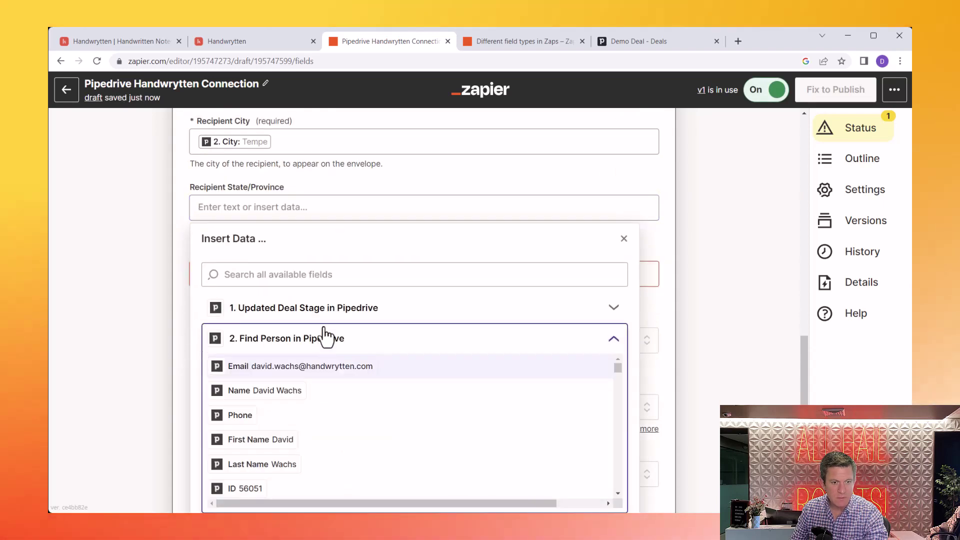
pyautogui.write('state')
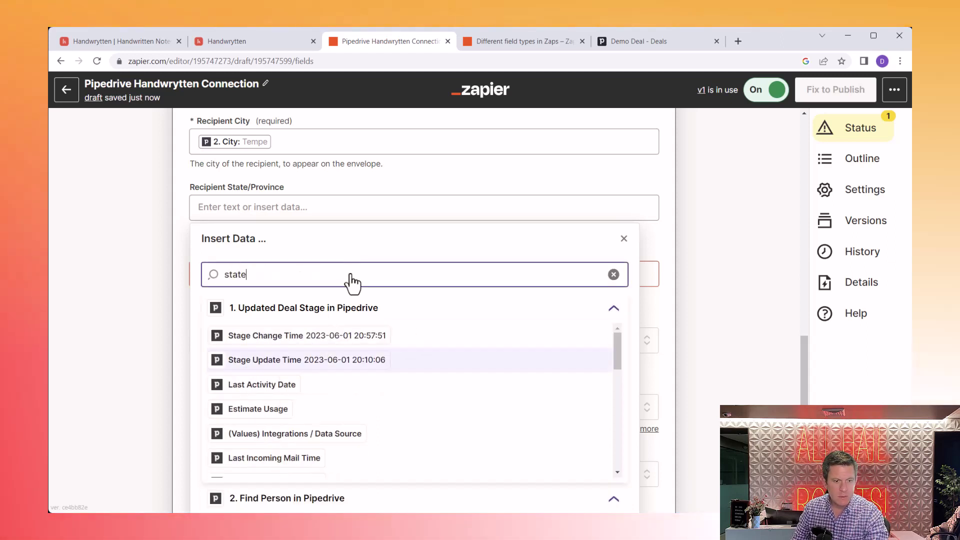
pyautogui.scroll(-3, 410, 400)
pyautogui.scroll(-3, 468, 497)
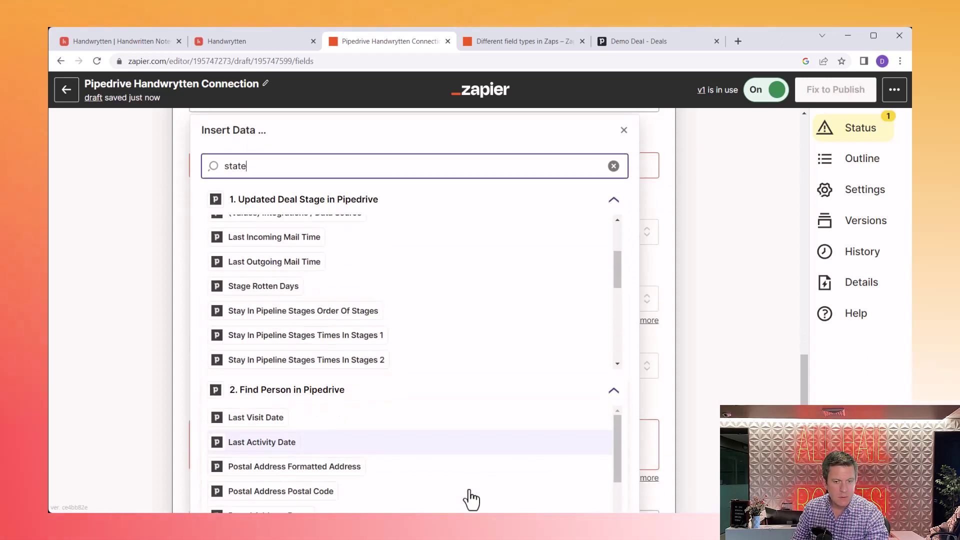
pyautogui.scroll(-5, 450, 467)
pyautogui.click(365, 386)
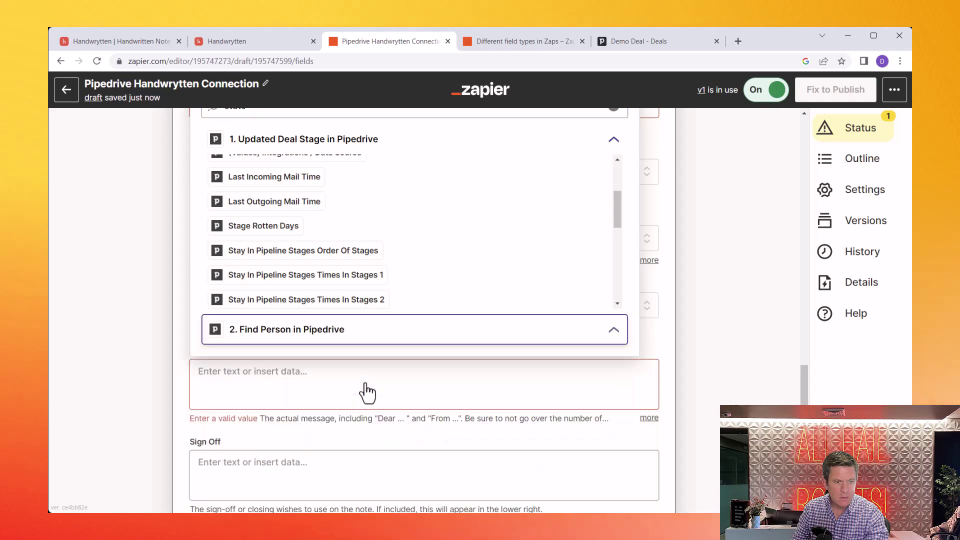
pyautogui.click(661, 283)
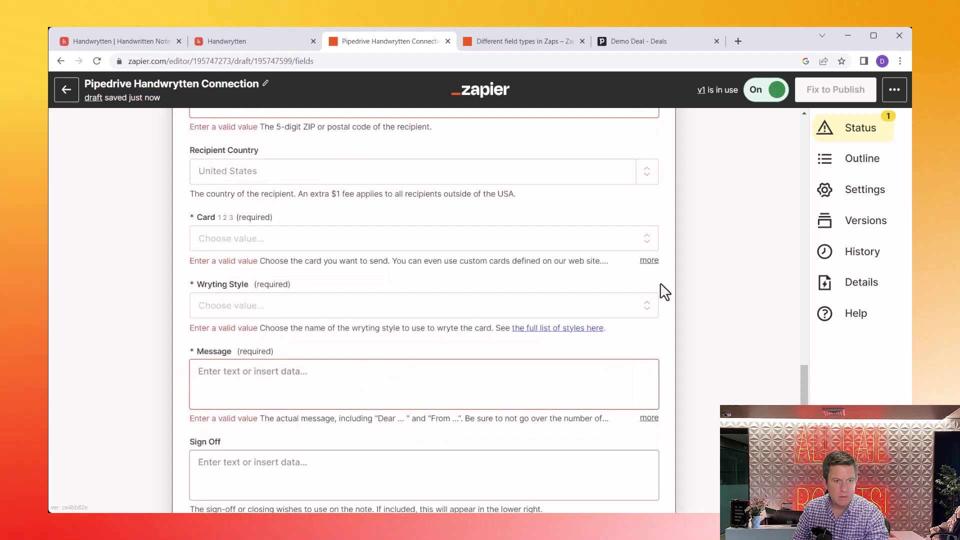
pyautogui.scroll(3, 661, 284)
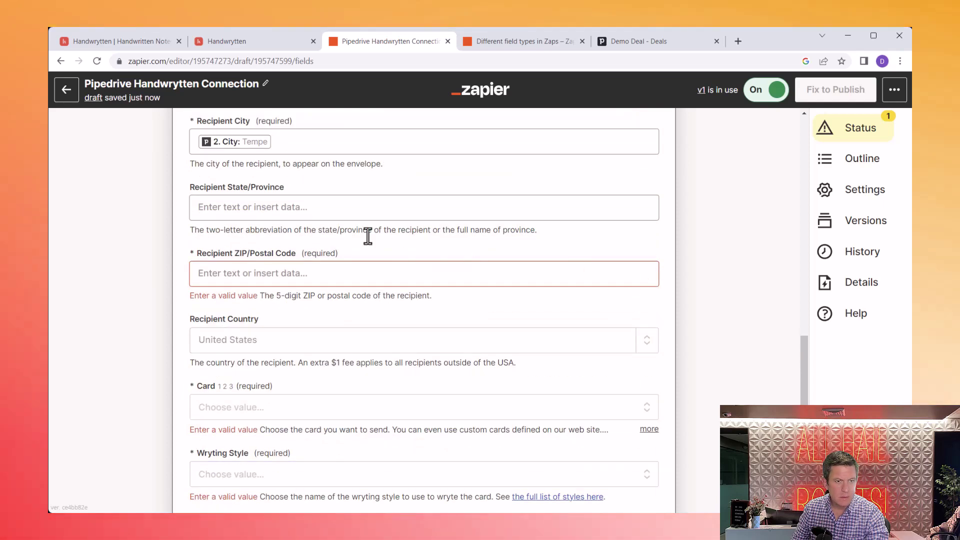
# Step: Map Recipient State/Province to the Find Person step's State value
pyautogui.click(242, 212)
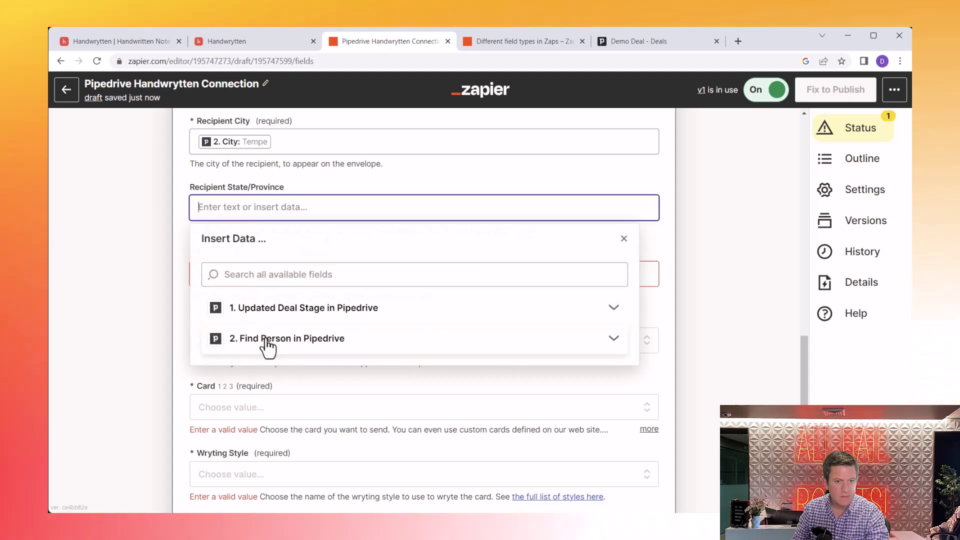
pyautogui.click(238, 345)
pyautogui.click(296, 278)
pyautogui.write('state')
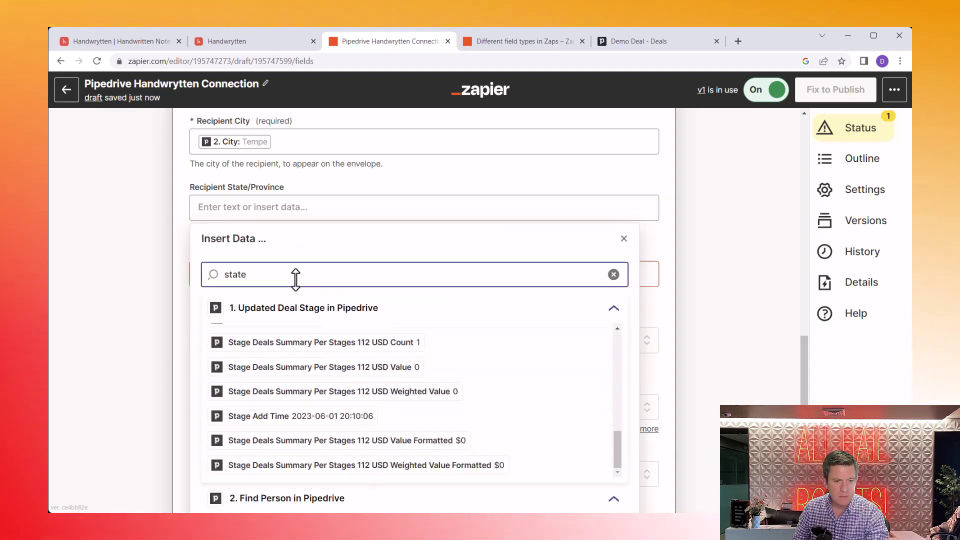
pyautogui.scroll(-5, 308, 308)
pyautogui.scroll(-4, 333, 346)
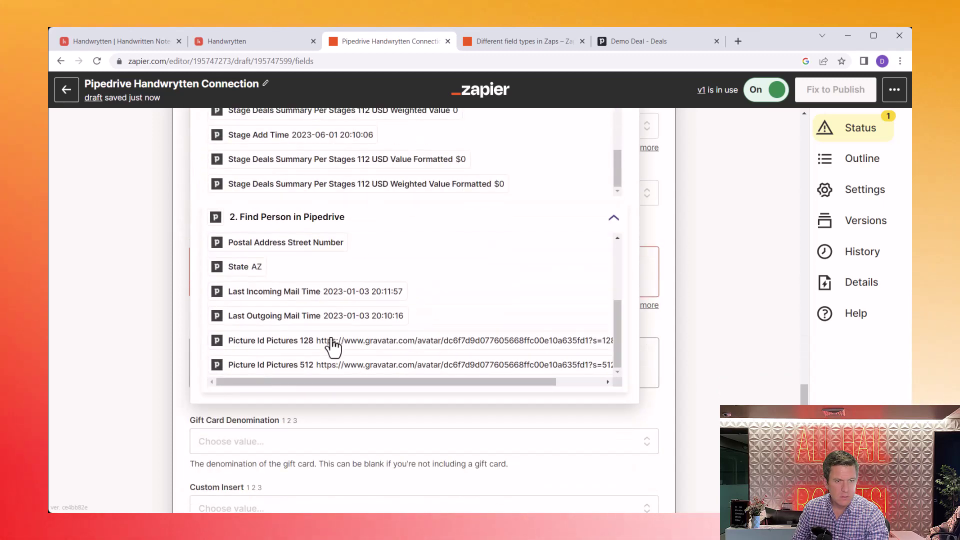
pyautogui.click(235, 266)
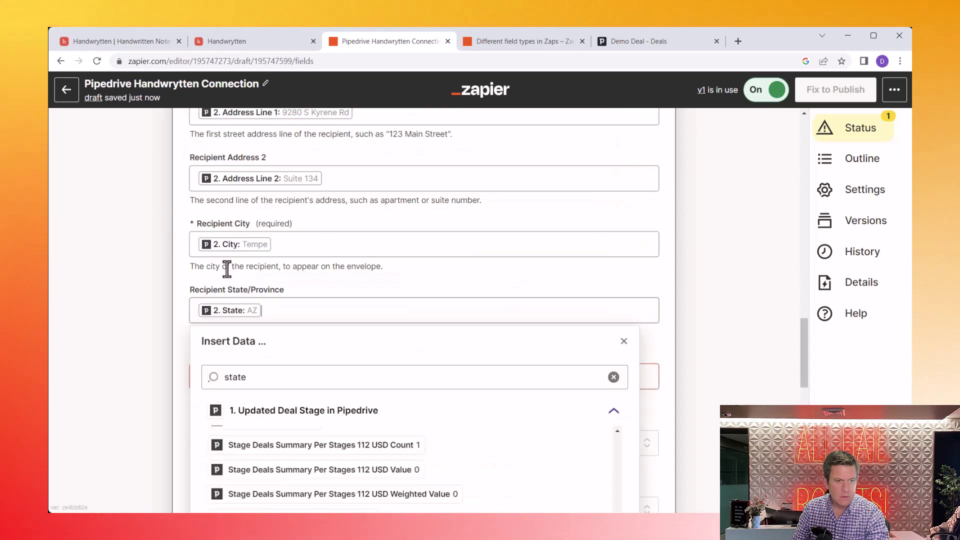
pyautogui.click(587, 269)
# Step: Map the recipient ZIP code to the Find Person step's ZIP value
pyautogui.click(319, 376)
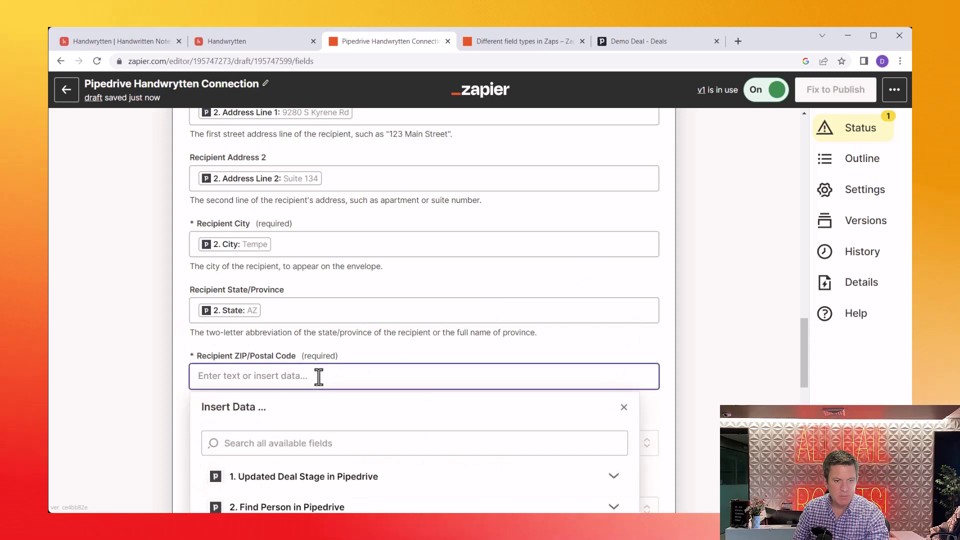
pyautogui.scroll(-3, 317, 377)
pyautogui.click(273, 341)
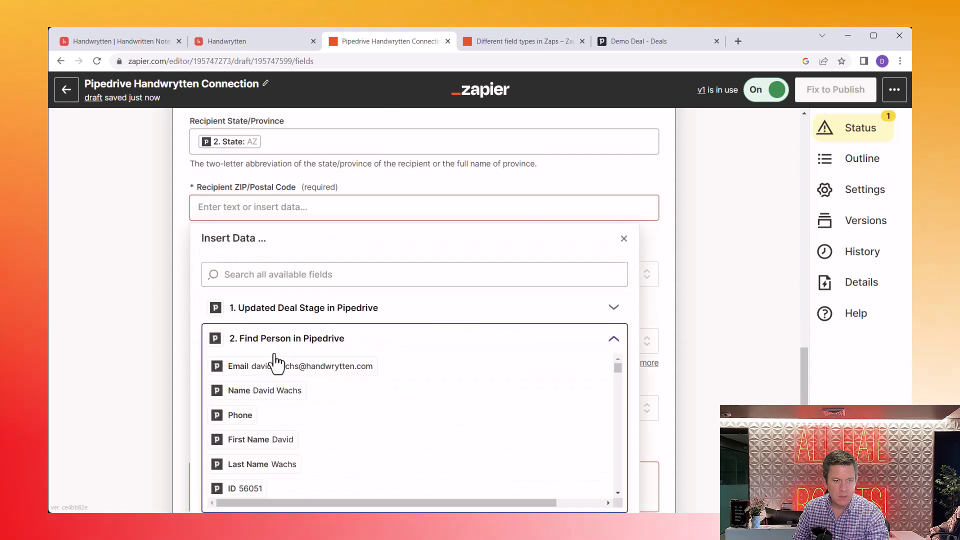
pyautogui.scroll(-10, 275, 365)
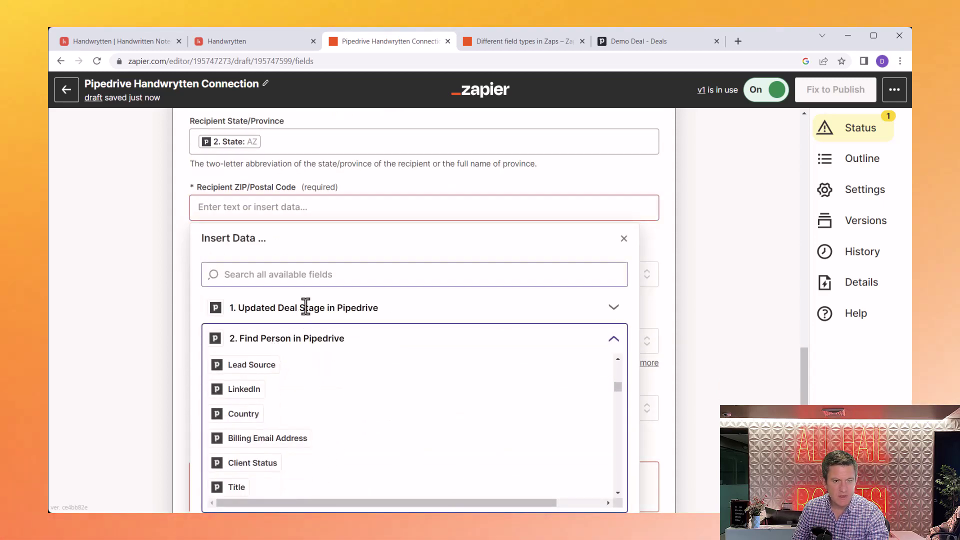
pyautogui.write('zip')
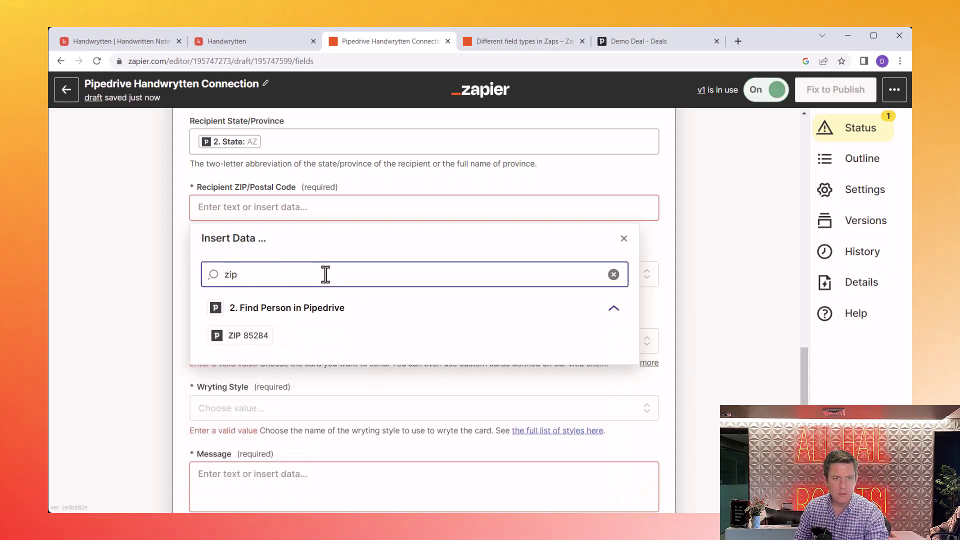
pyautogui.click(667, 208)
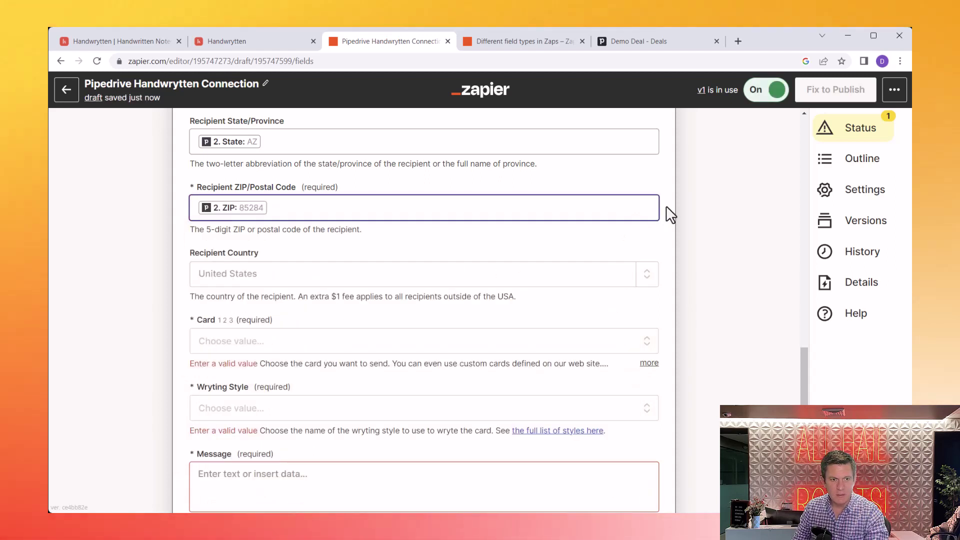
pyautogui.click(224, 342)
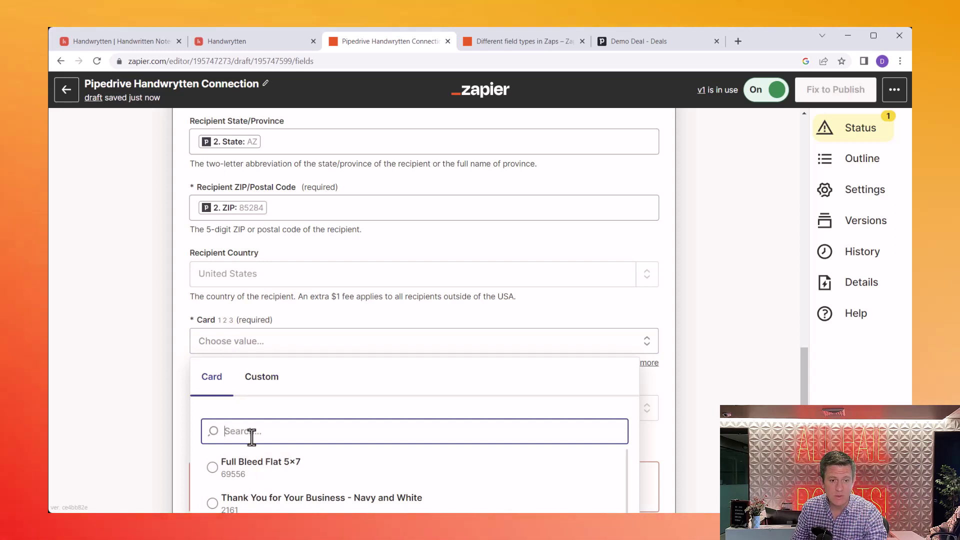
# Step: Choose the One Tree Planted card and the Joyful Jennifer handwriting style
pyautogui.write('one')
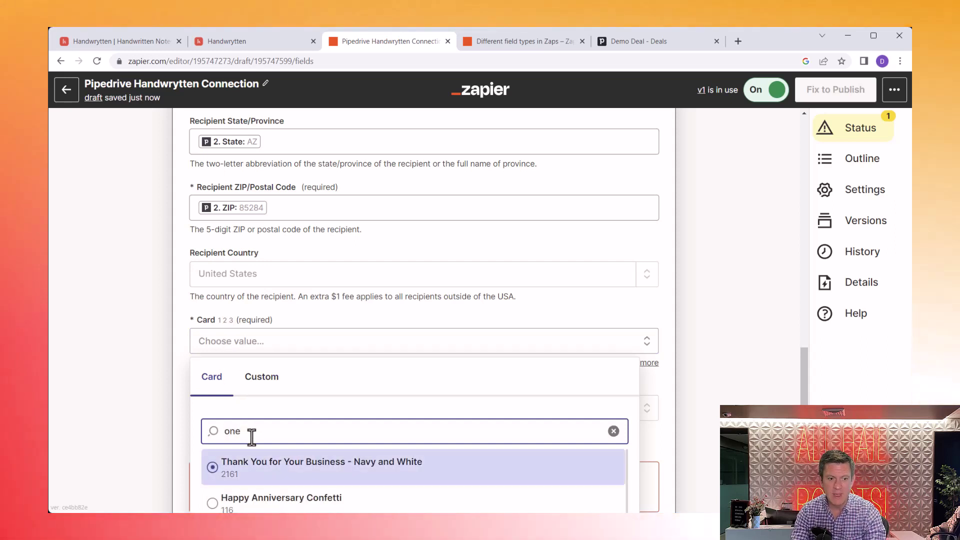
pyautogui.write(' tree')
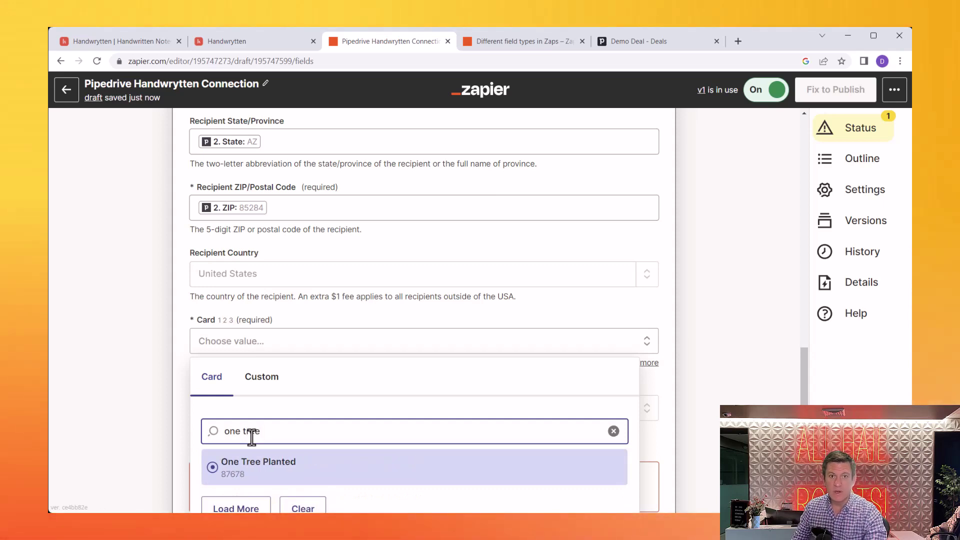
pyautogui.click(273, 465)
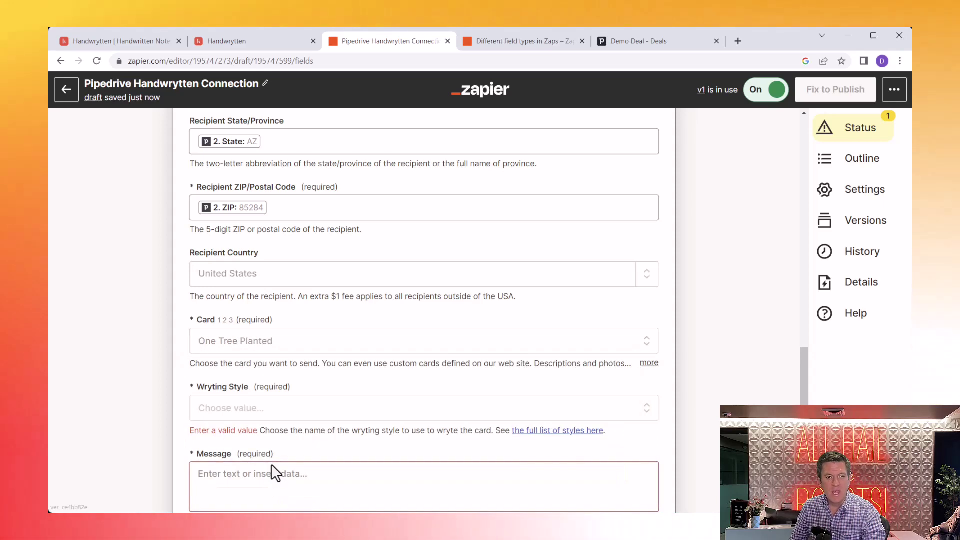
pyautogui.click(264, 414)
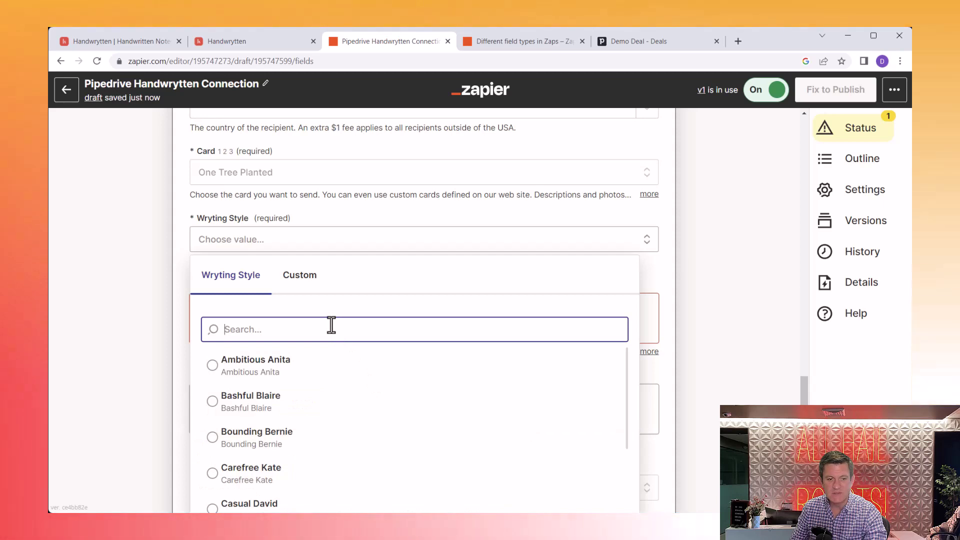
pyautogui.write('joy')
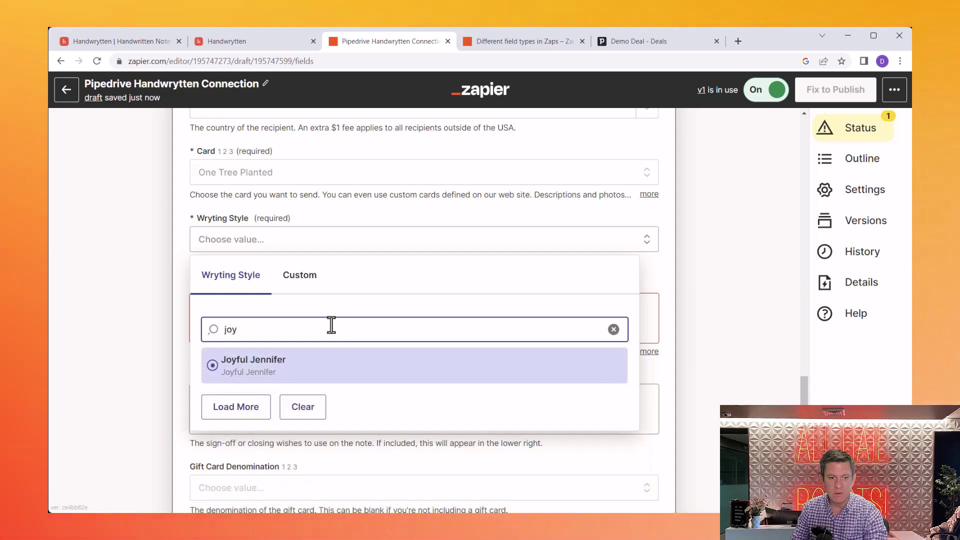
pyautogui.click(326, 363)
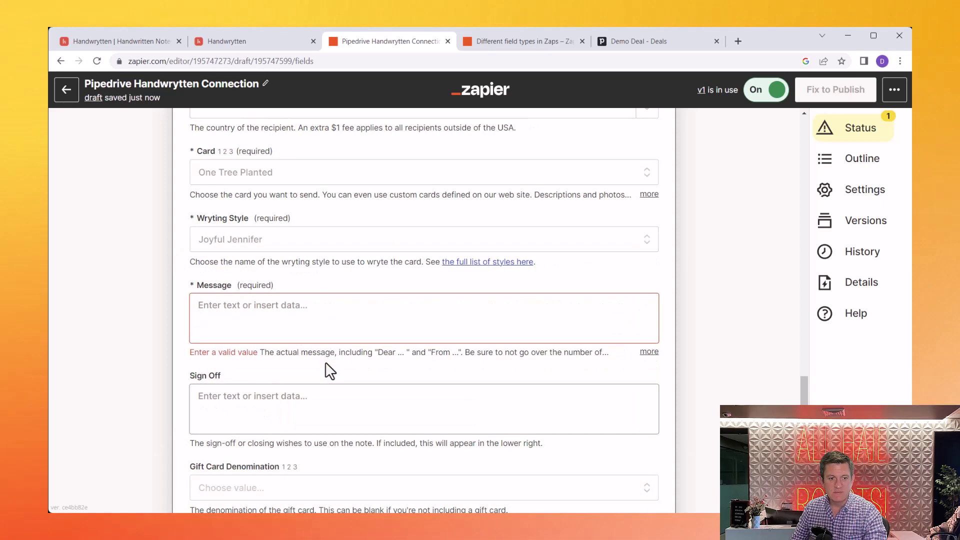
pyautogui.click(304, 310)
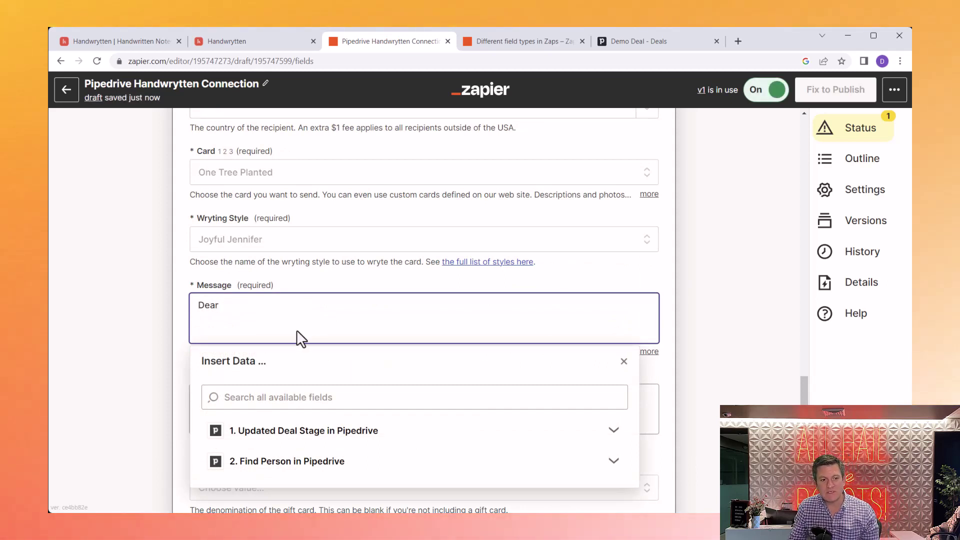
# Step: Insert First Name after 'Dear', finish the thank-you message ending 'meets your demands.', and start the sign-off
pyautogui.click(267, 465)
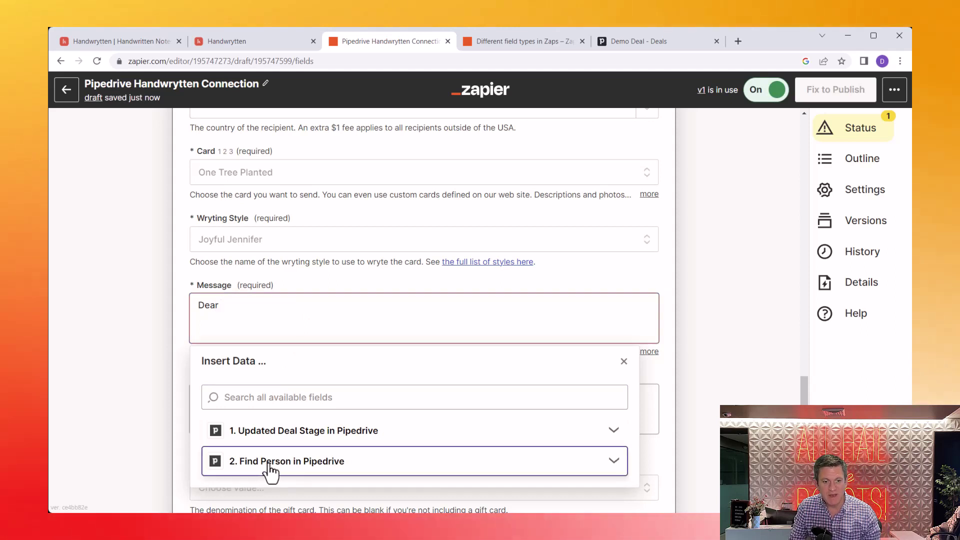
pyautogui.scroll(-3, 496, 368)
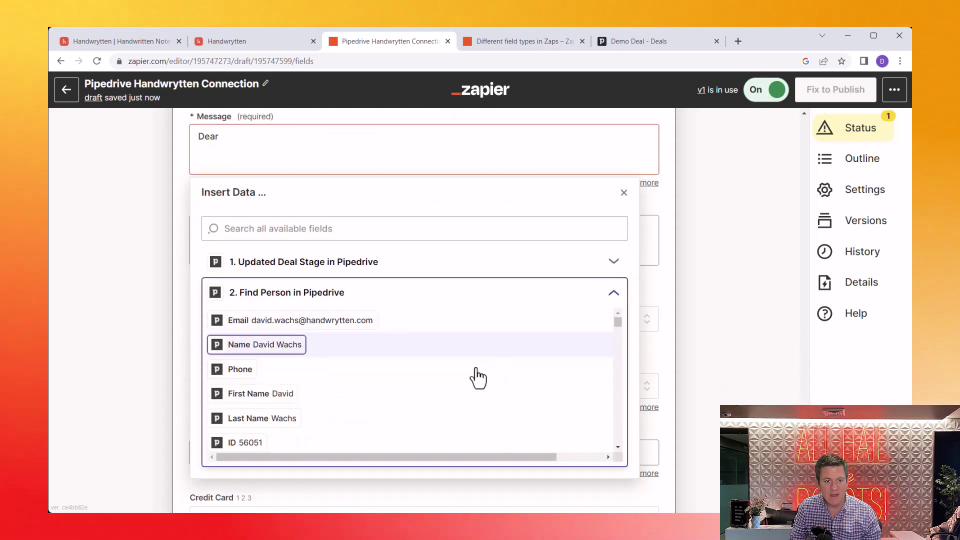
pyautogui.click(283, 395)
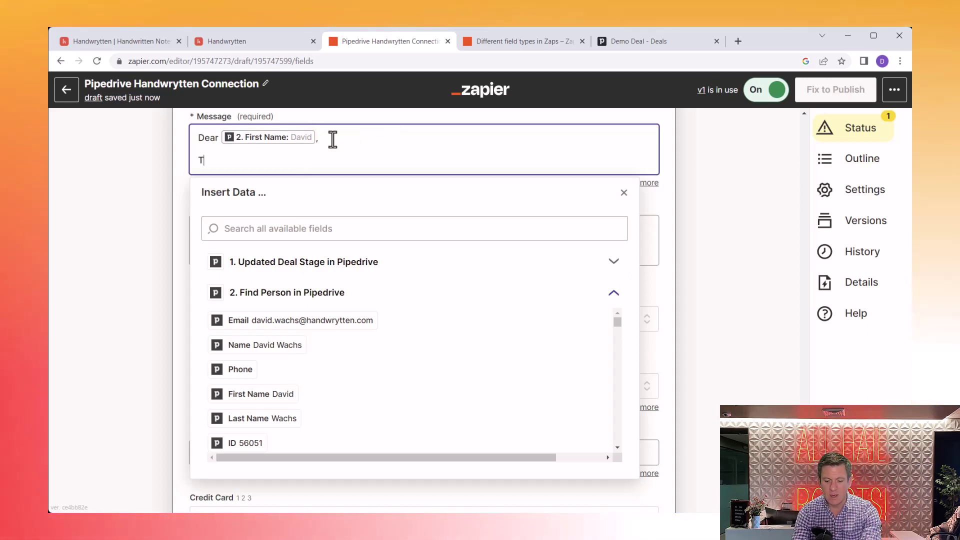
pyautogui.write('or your i')
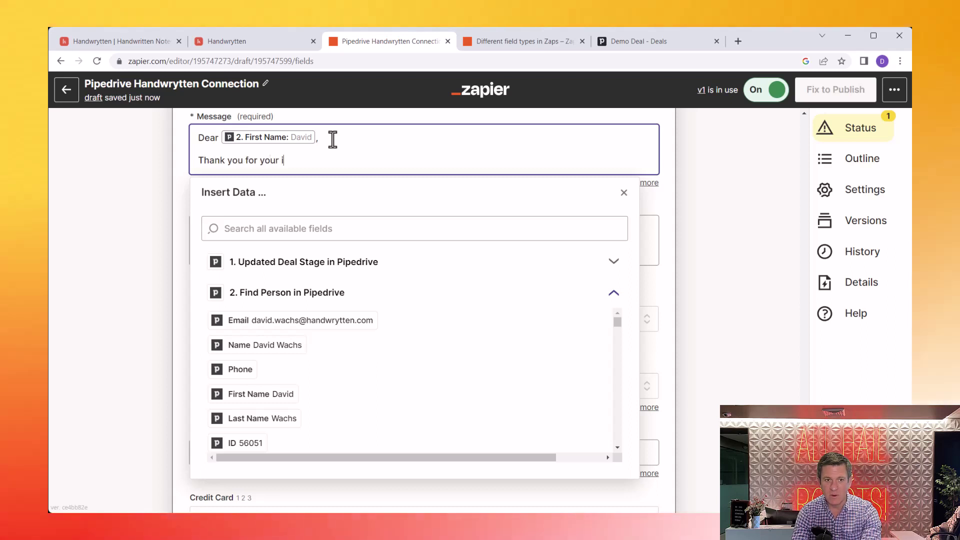
pyautogui.write('nterest in our')
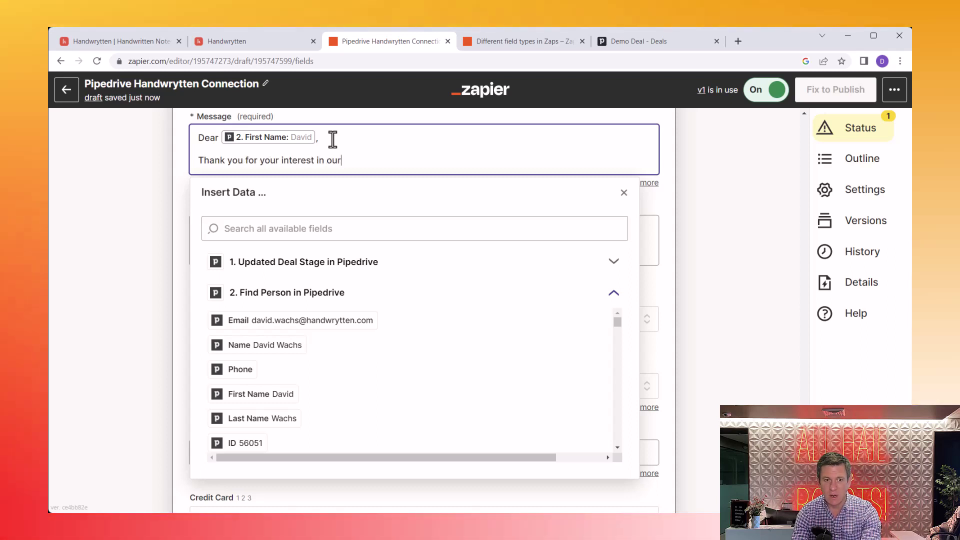
pyautogui.write(' service. ')
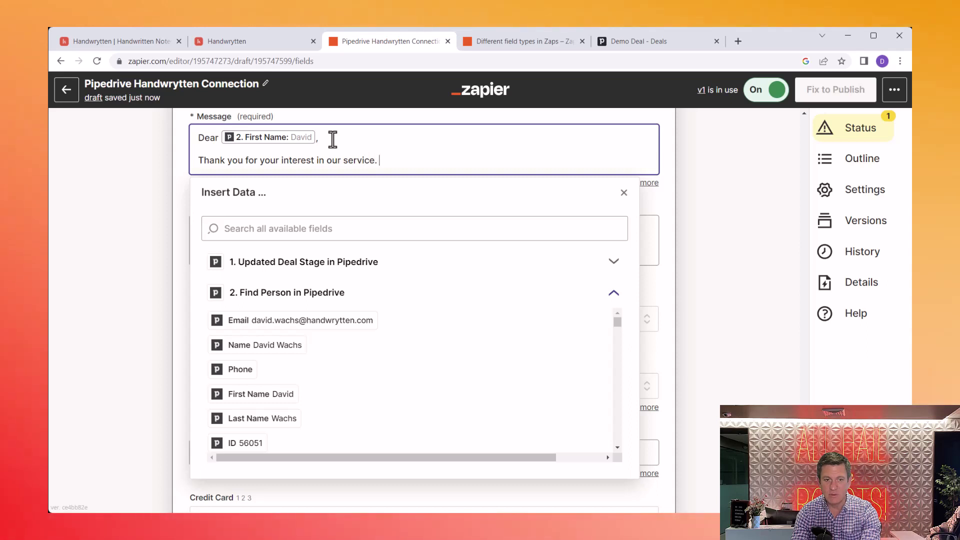
pyautogui.write('I hope t')
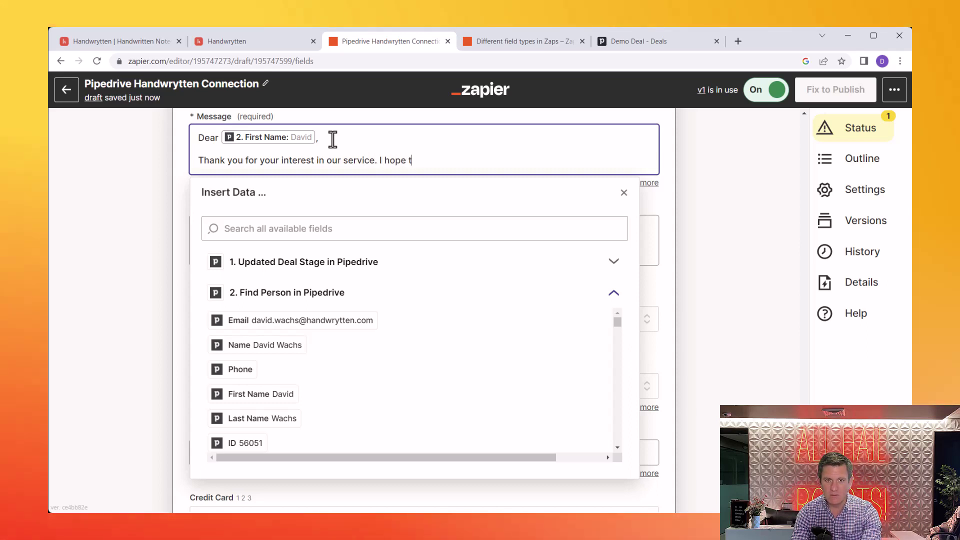
pyautogui.write('he proposal me')
pyautogui.press('BackSpace')
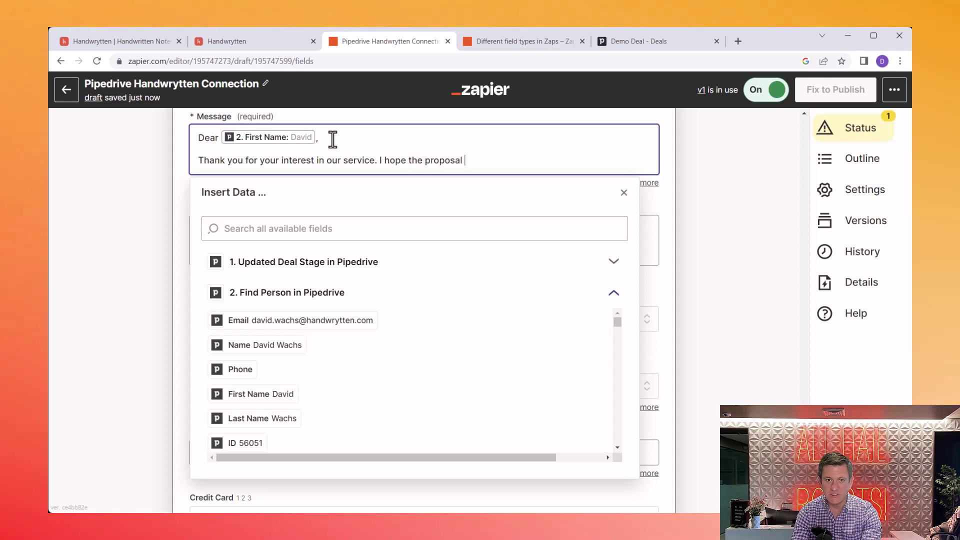
pyautogui.write('meets your ')
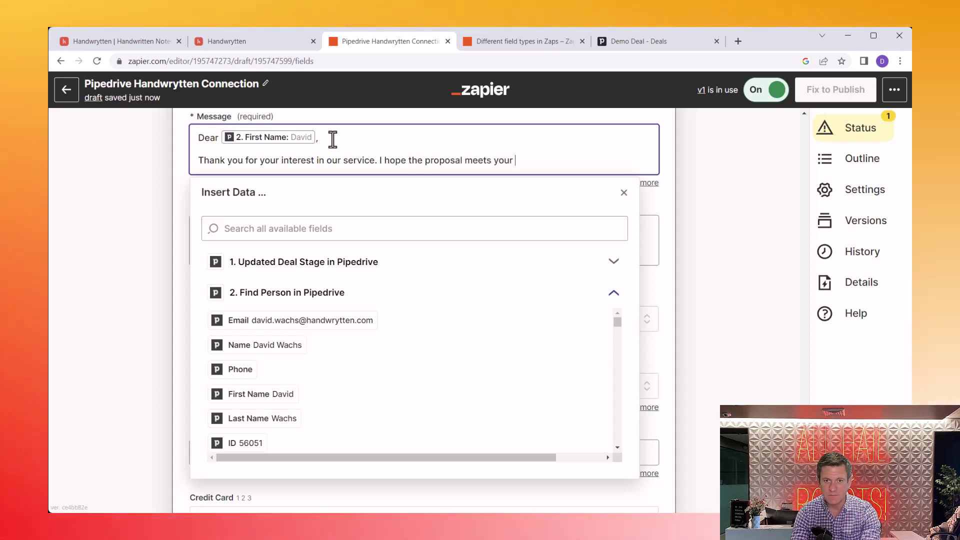
pyautogui.write('demands.')
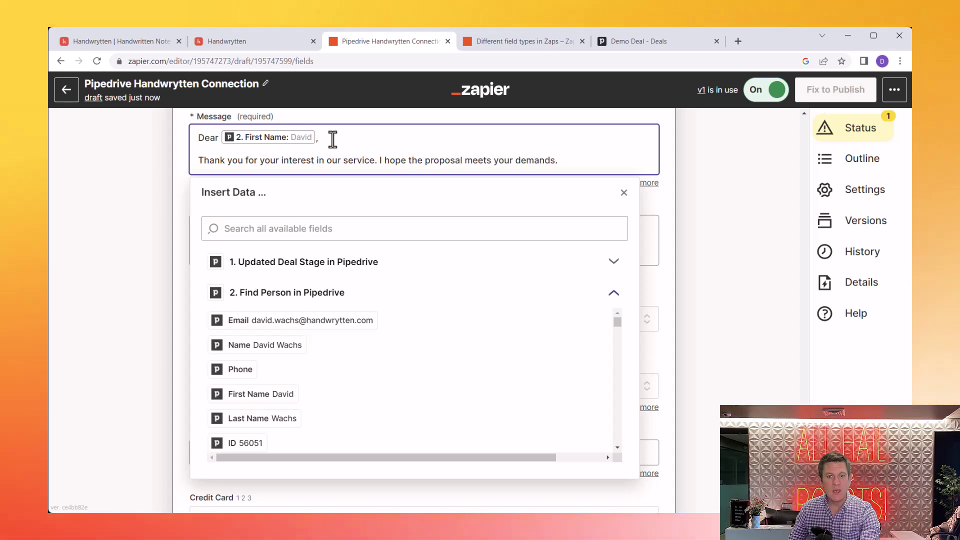
pyautogui.click(662, 215)
pyautogui.click(525, 237)
pyautogui.write('Sincerely')
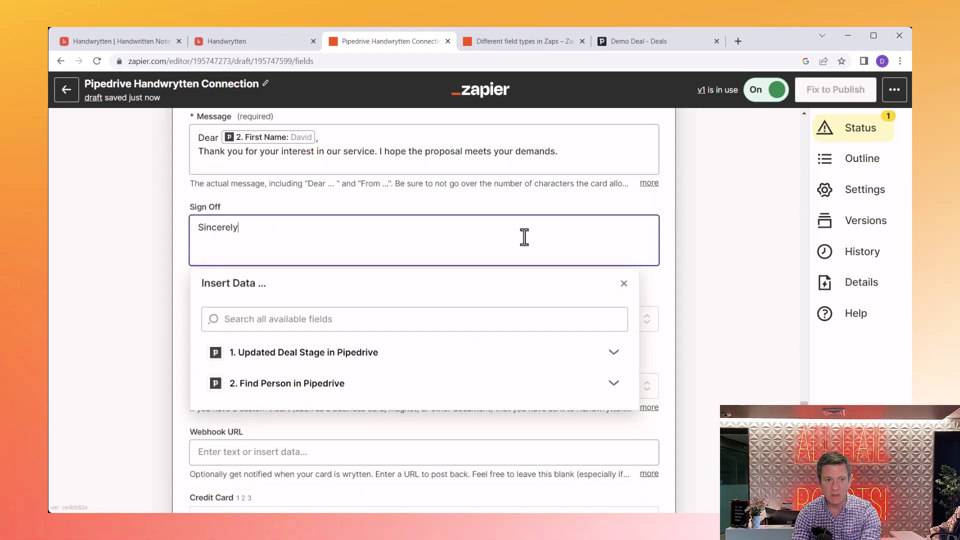
pyautogui.write('Joe')
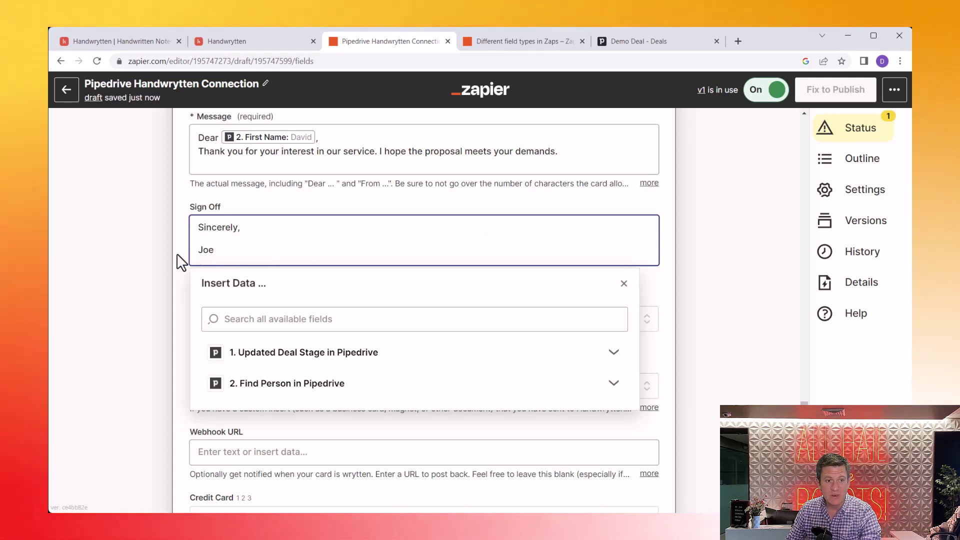
# Step: Complete the sign-off as 'Sincerely,' with the sender's first name on the next line
pyautogui.click(180, 260)
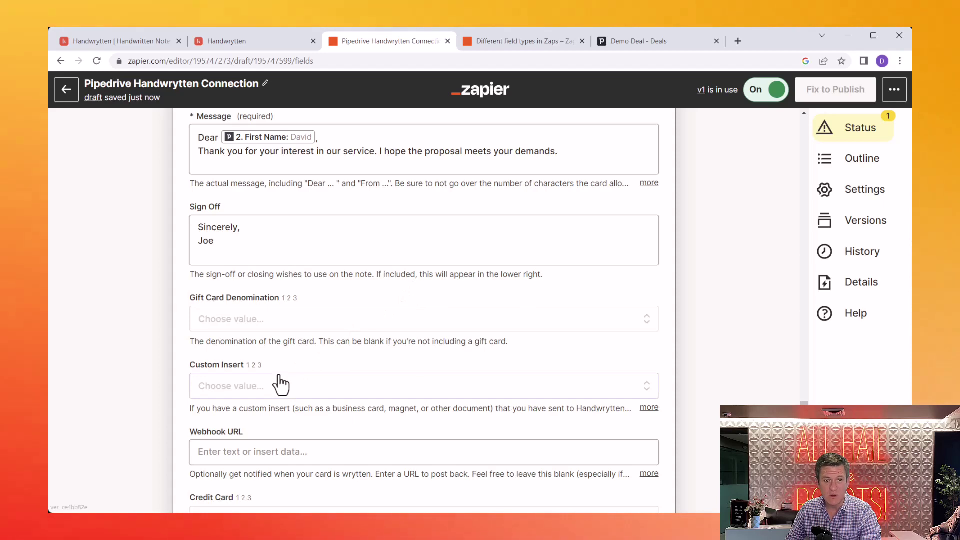
pyautogui.scroll(-3, 278, 375)
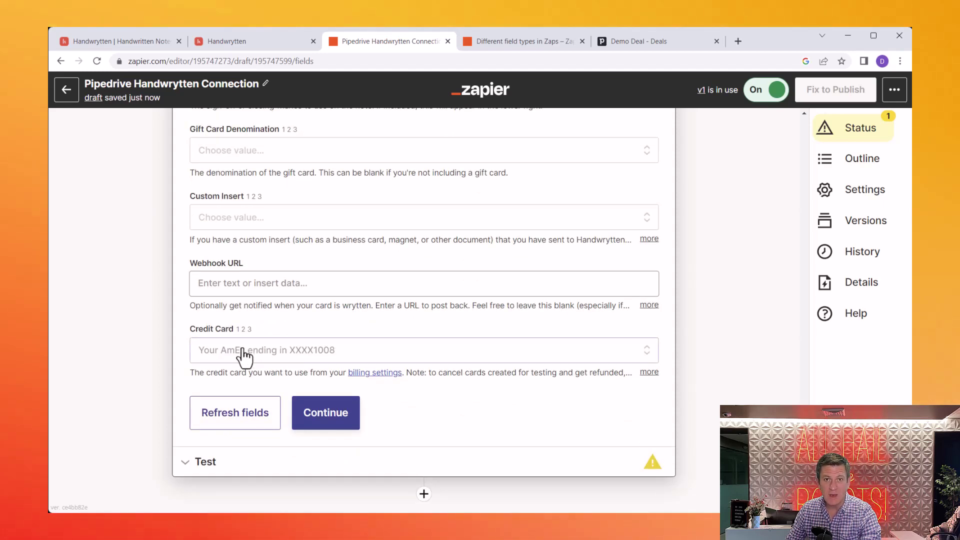
# Step: Keep the current credit card and advance the Send Card step to its test preview
pyautogui.click(243, 353)
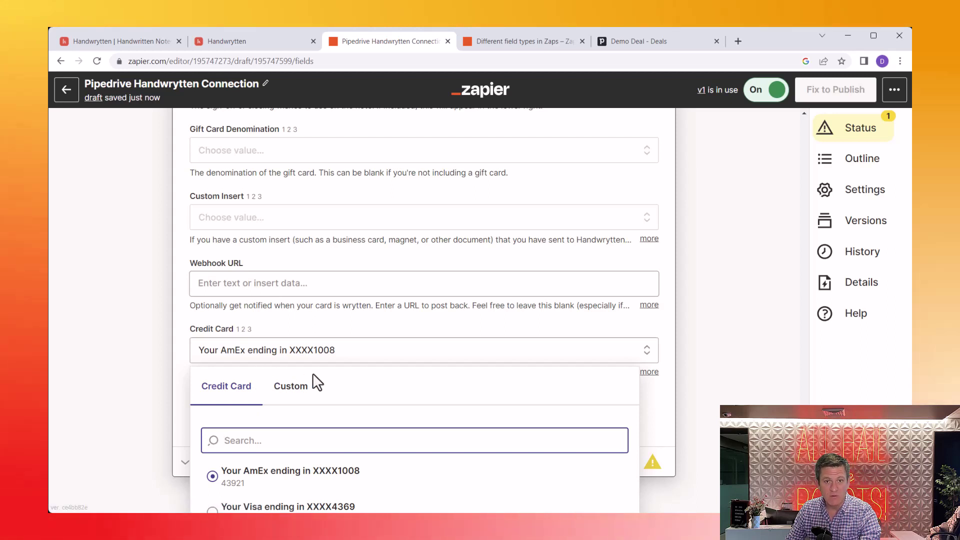
pyautogui.click(670, 376)
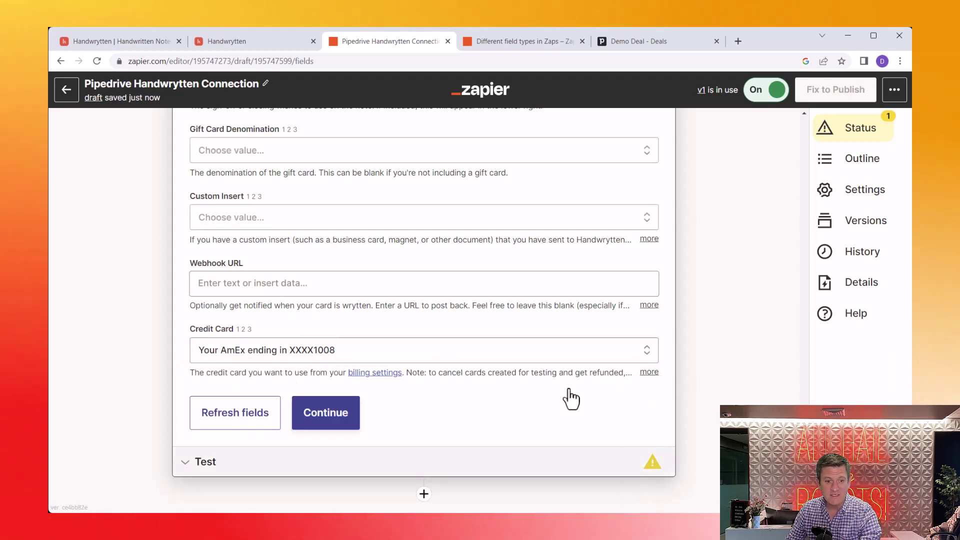
pyautogui.click(336, 419)
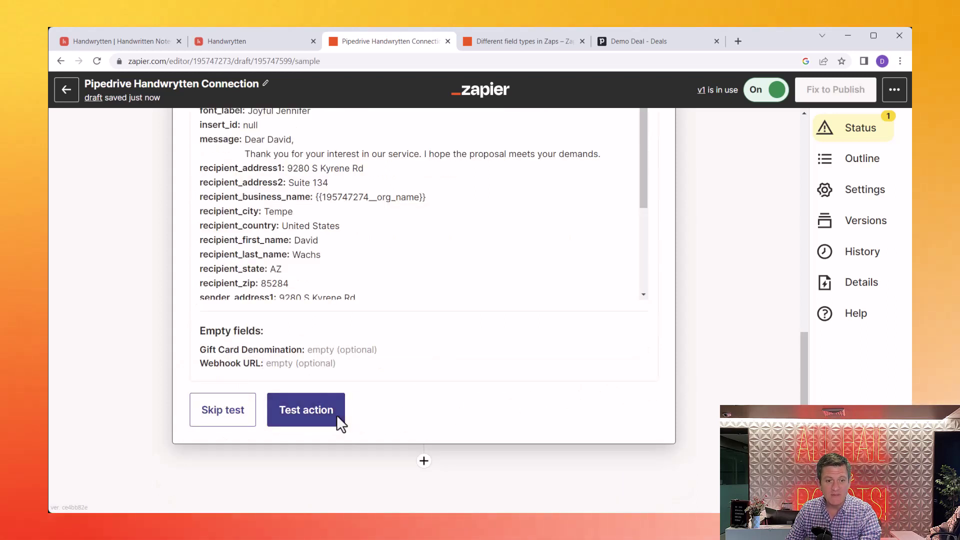
pyautogui.click(248, 44)
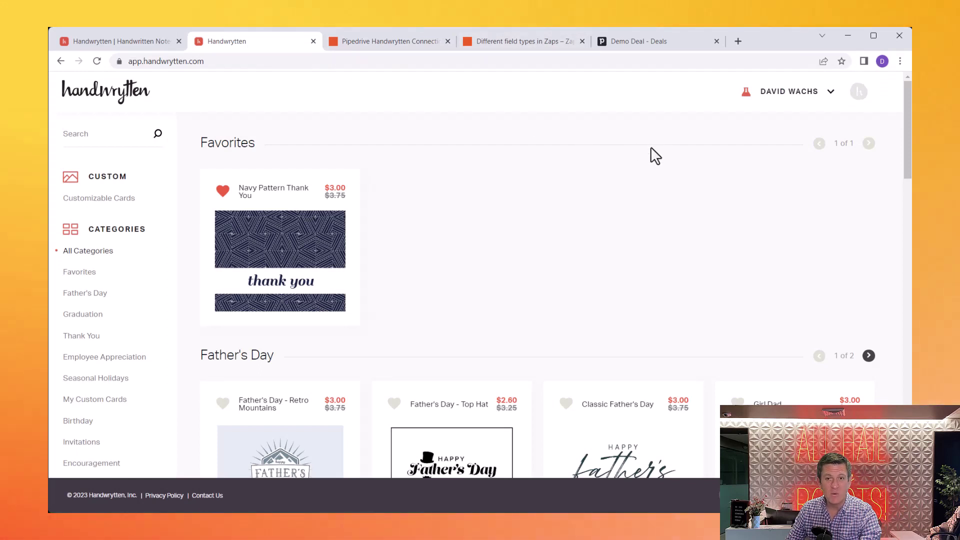
# Step: Confirm Test Mode is on in Handwrytten's Integrations settings, then return to Zapier
pyautogui.click(800, 92)
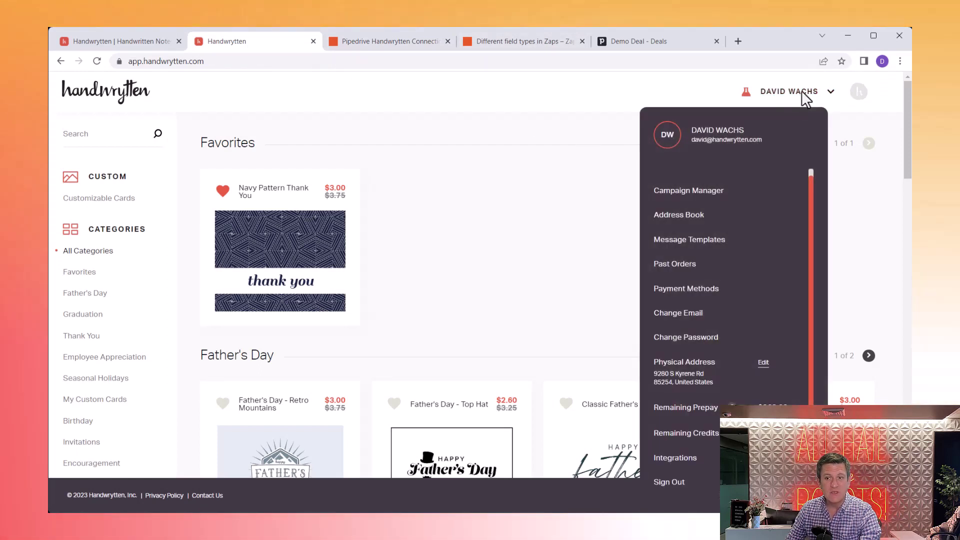
pyautogui.click(681, 458)
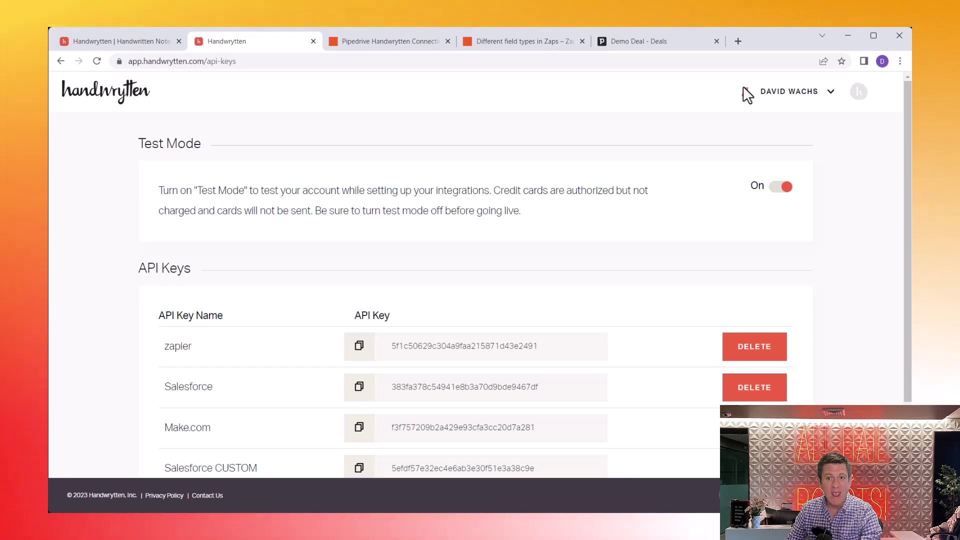
pyautogui.click(383, 44)
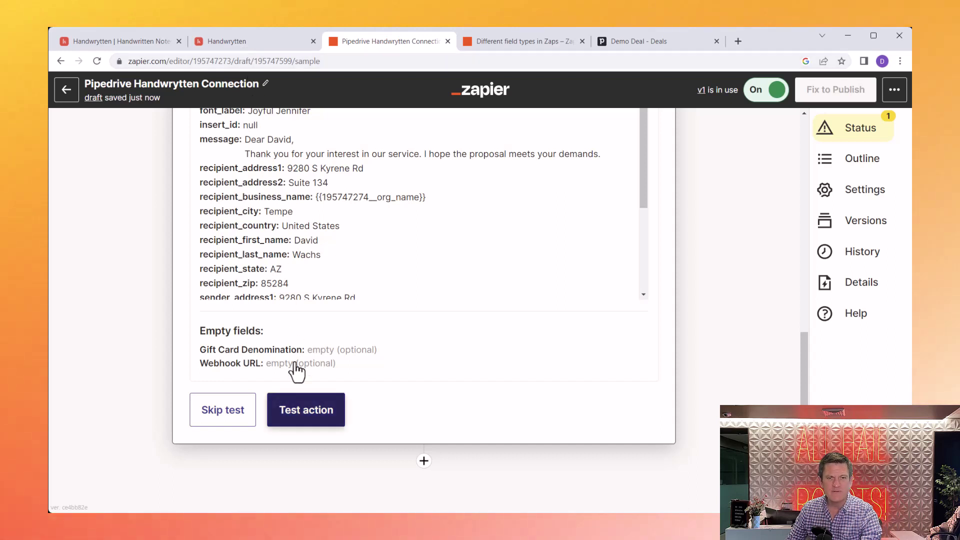
# Step: Test the Send Card action and confirm it returns status ok with an order ID
pyautogui.click(305, 423)
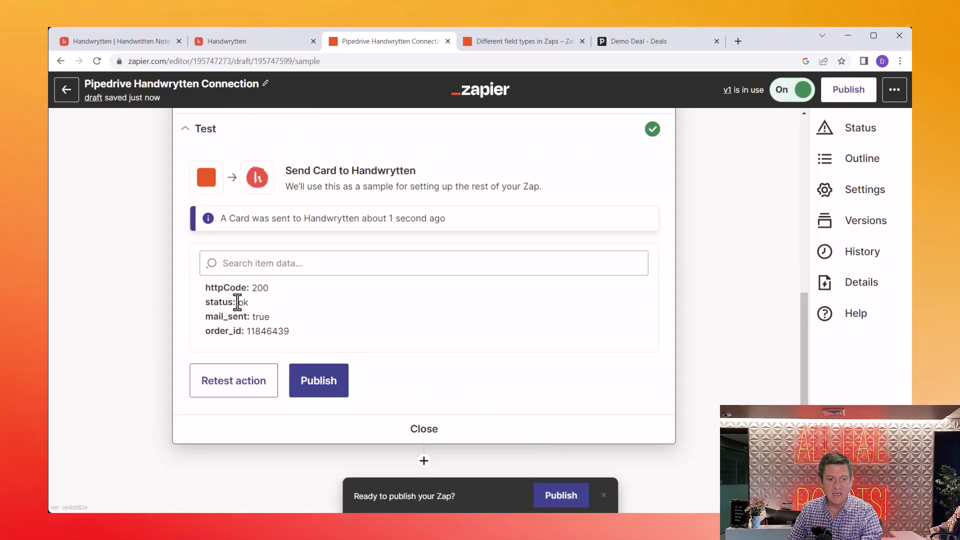
pyautogui.moveTo(238, 302); pyautogui.dragTo(267, 307)
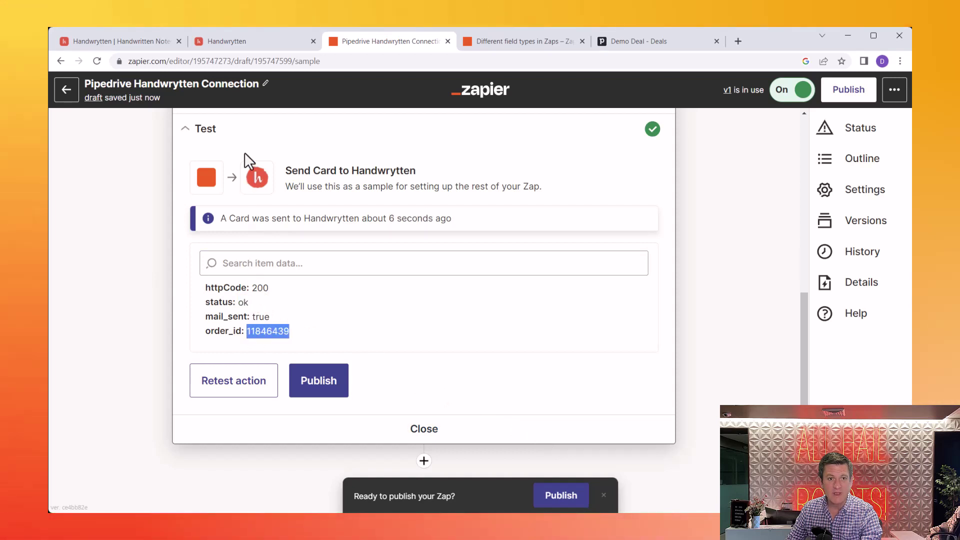
pyautogui.click(239, 40)
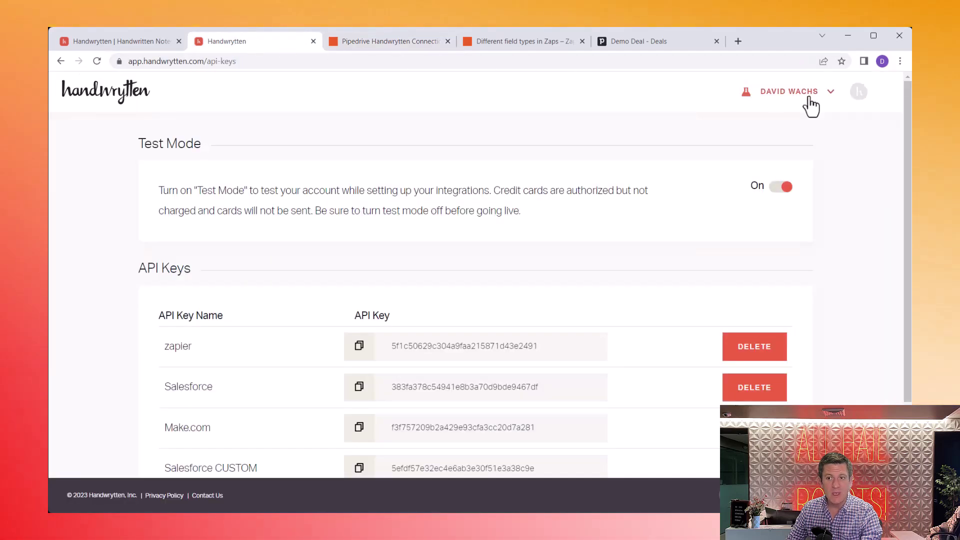
# Step: Check the test card's personalized message in Handwrytten's Past Orders
pyautogui.click(805, 94)
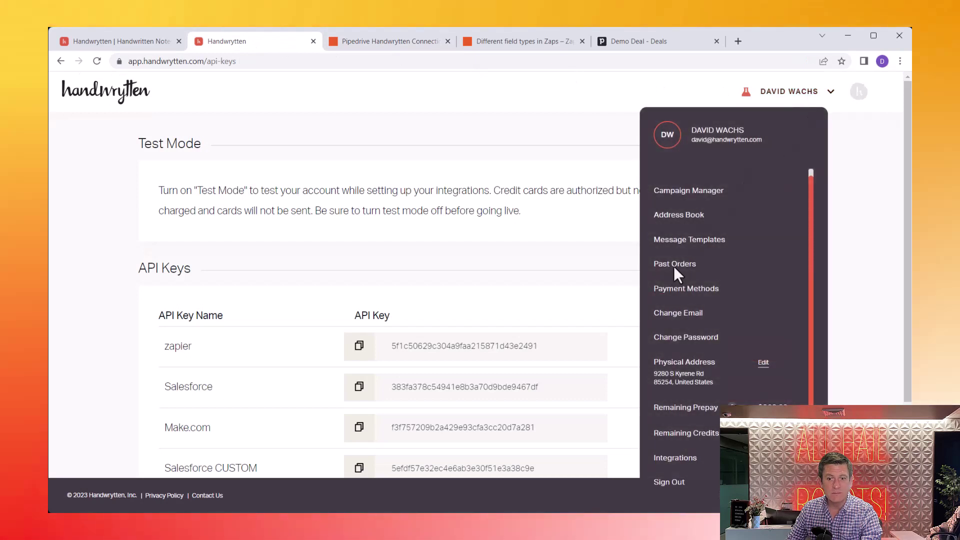
pyautogui.click(675, 266)
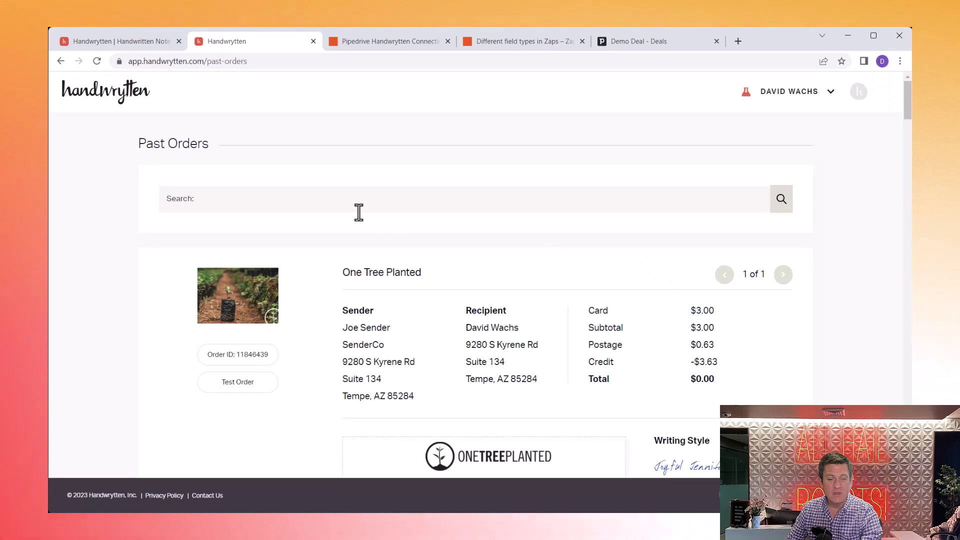
pyautogui.scroll(-2, 359, 212)
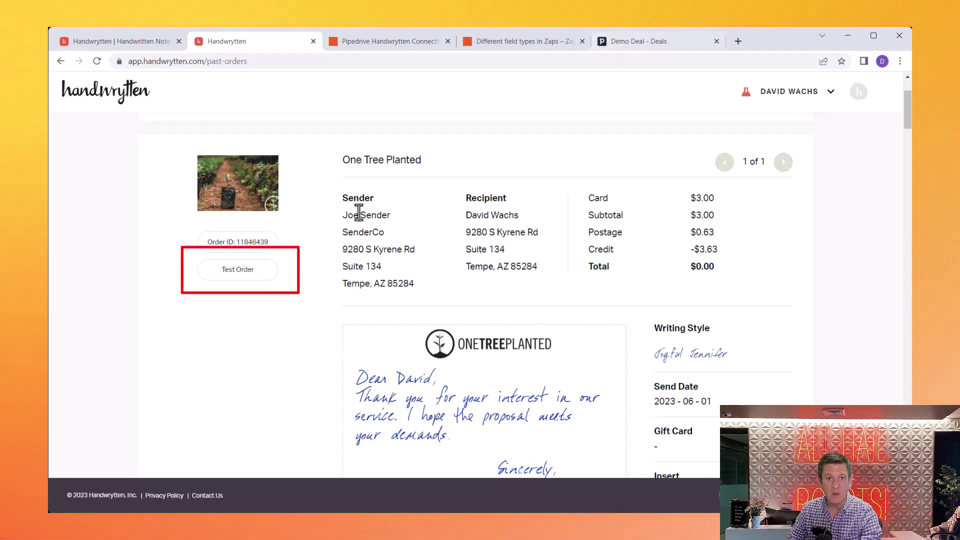
# Step: Turn Test Mode off in Handwrytten's Integrations settings and return to Zapier
pyautogui.click(773, 96)
pyautogui.click(675, 459)
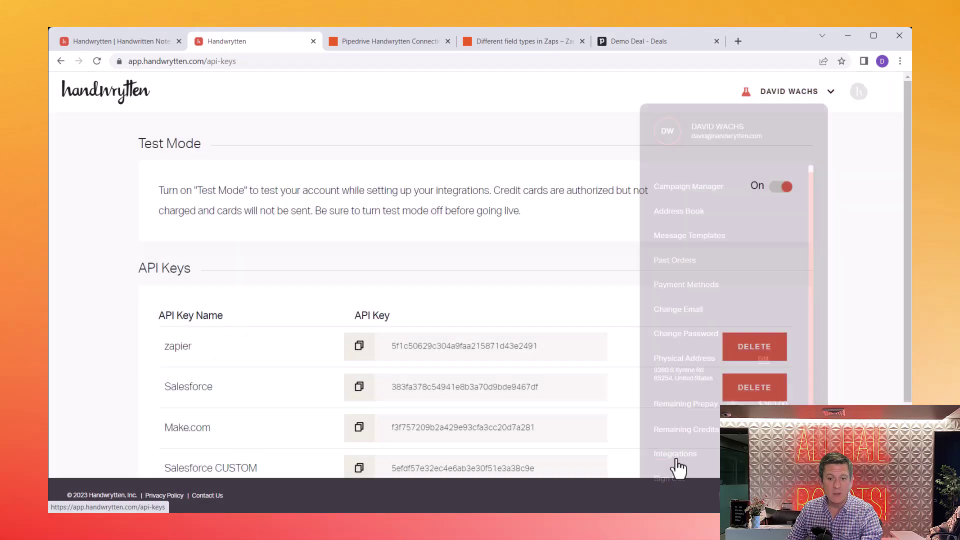
pyautogui.click(779, 189)
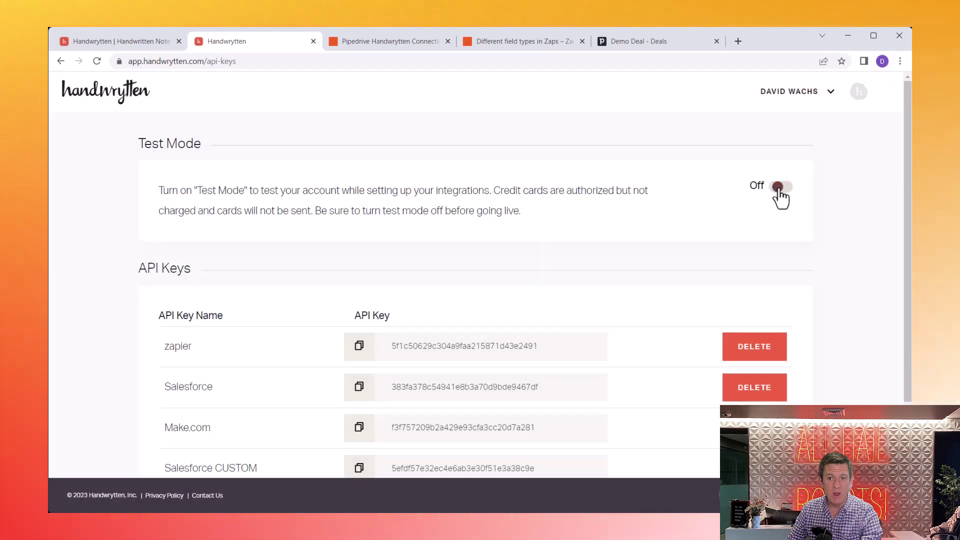
pyautogui.click(343, 40)
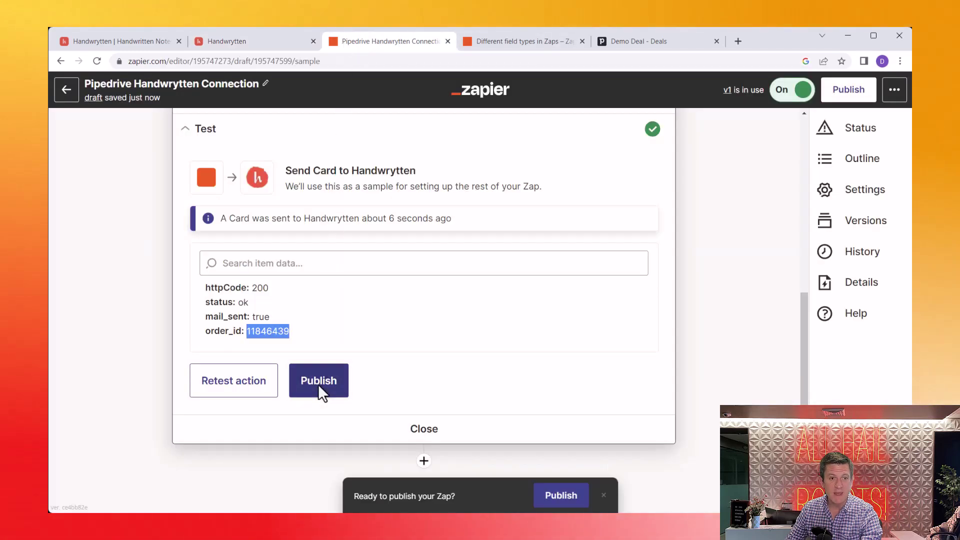
# Step: Publish the Pipedrive Handwrytten Connection zap as a new version with no version name
pyautogui.click(267, 84)
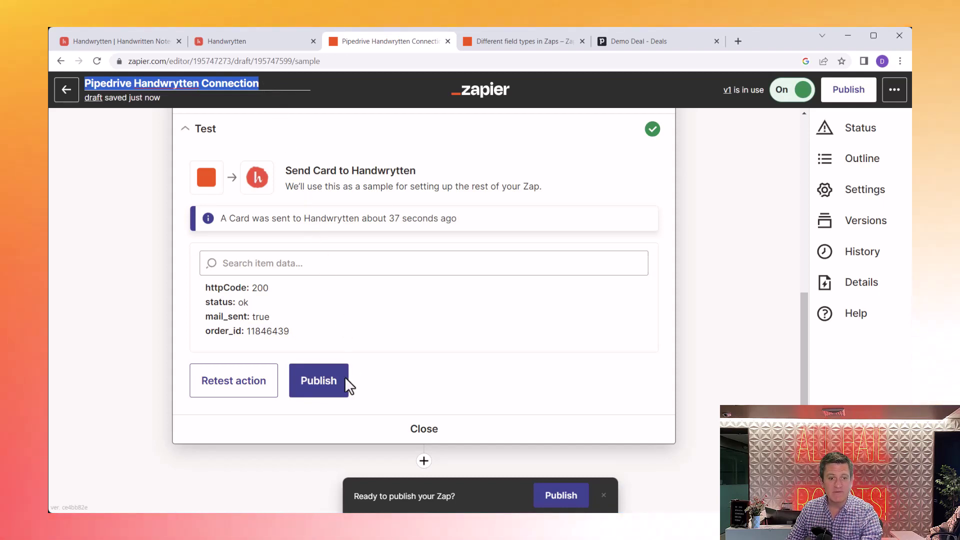
pyautogui.click(318, 383)
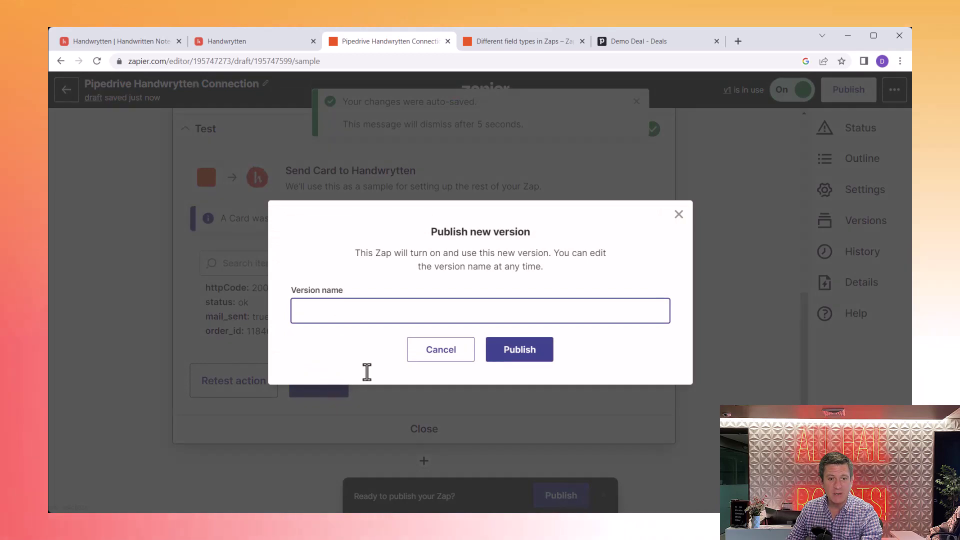
pyautogui.click(515, 353)
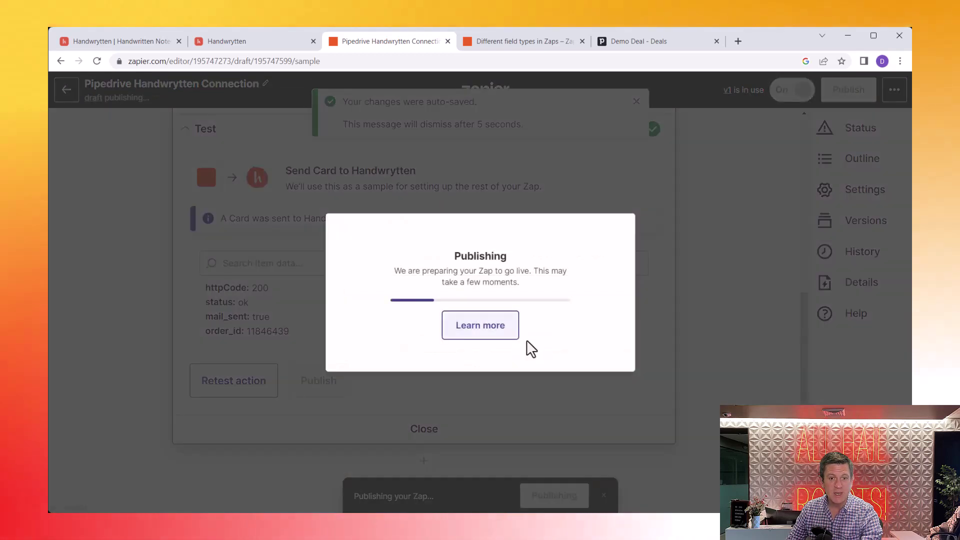